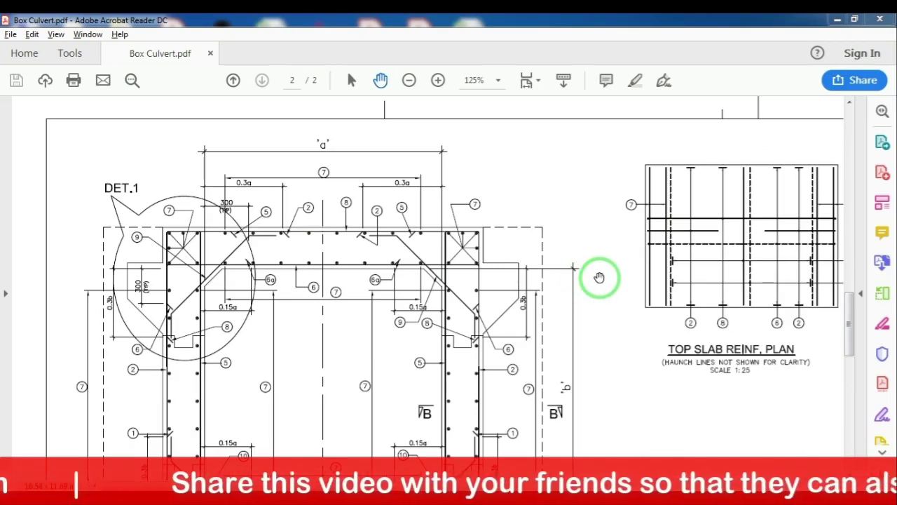
- Scroll through both drawing sheets at 69.6%, ending on page 1's schedule area
scroll(603, 319, "down", 2, "ctrl")
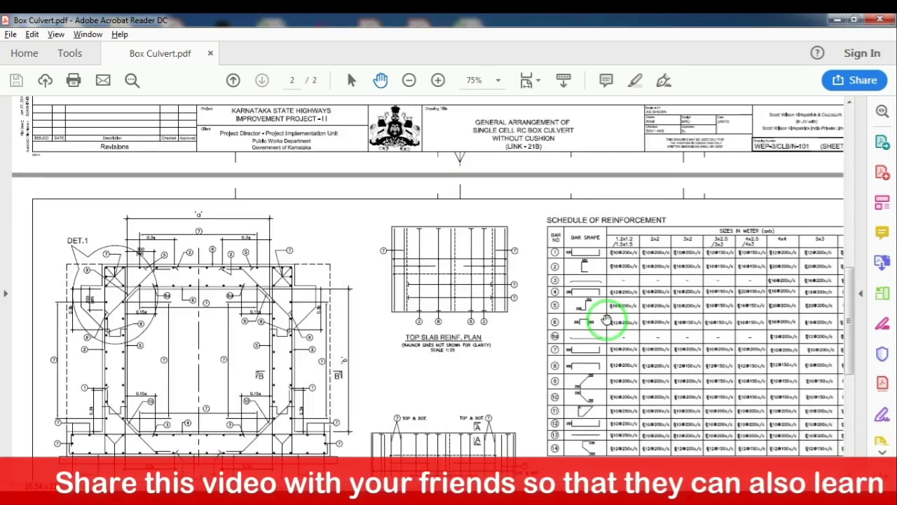
scroll(602, 319, "down", 1, "ctrl")
scroll(395, 290, "up", 5)
scroll(395, 290, "up", 1, "ctrl")
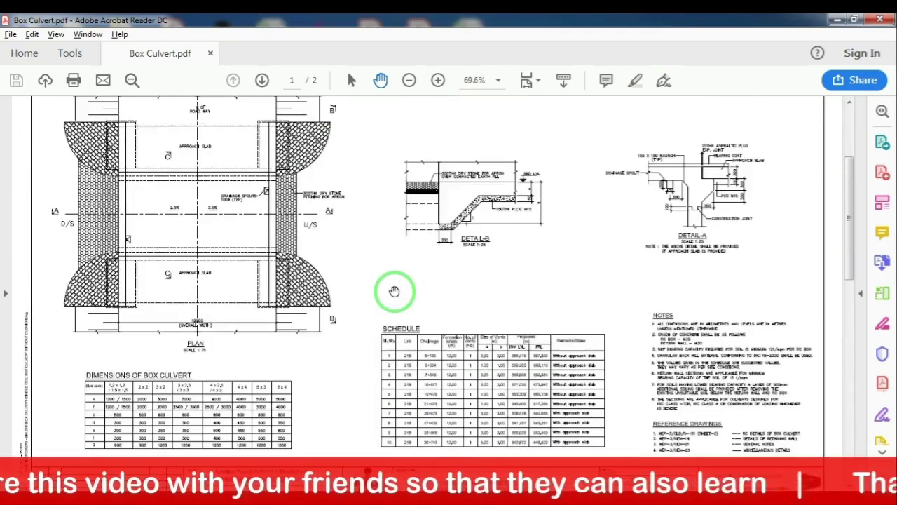
scroll(394, 290, "up", 3)
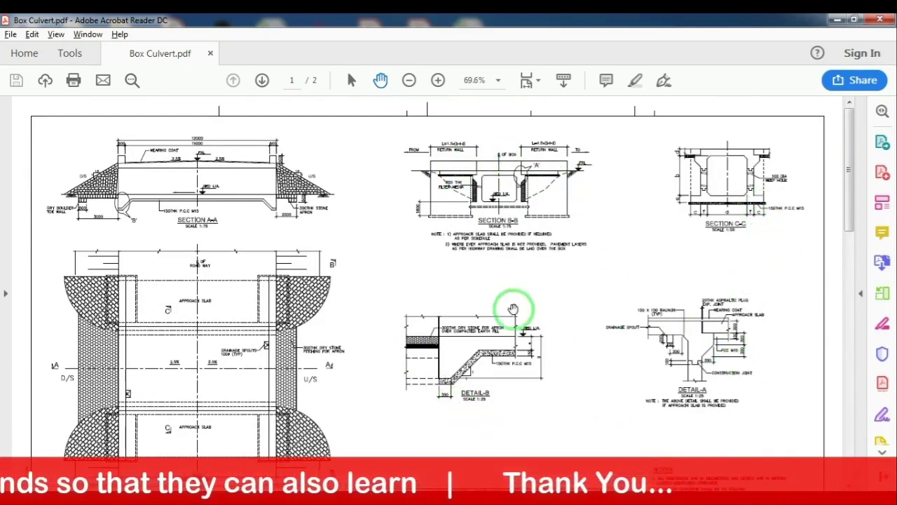
scroll(498, 394, "down", 5)
scroll(498, 394, "down", 3)
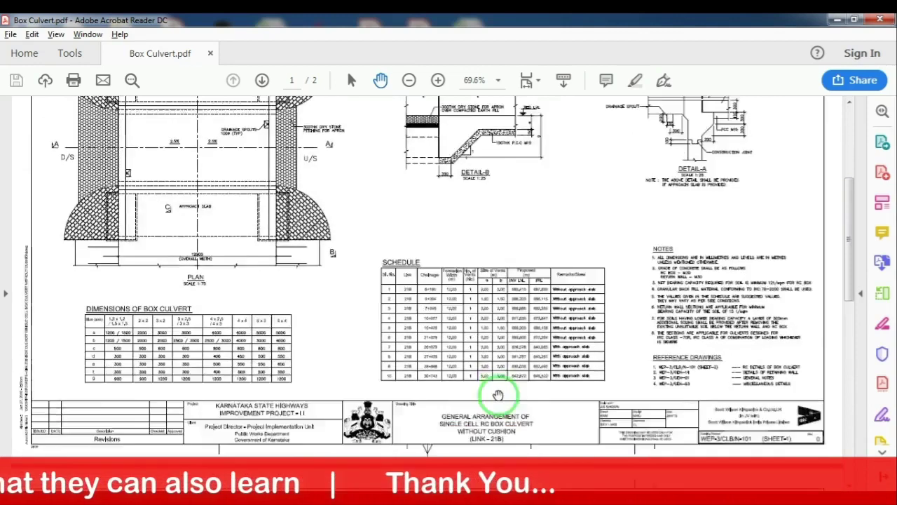
scroll(498, 394, "down", 5)
scroll(498, 394, "down", 3)
scroll(497, 395, "down", 1)
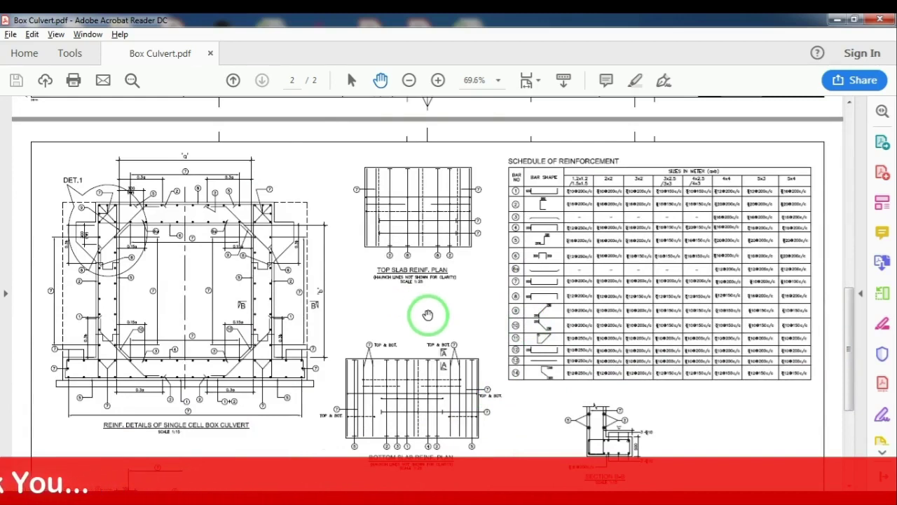
scroll(428, 315, "up", 3)
scroll(420, 365, "up", 2)
scroll(427, 312, "up", 3)
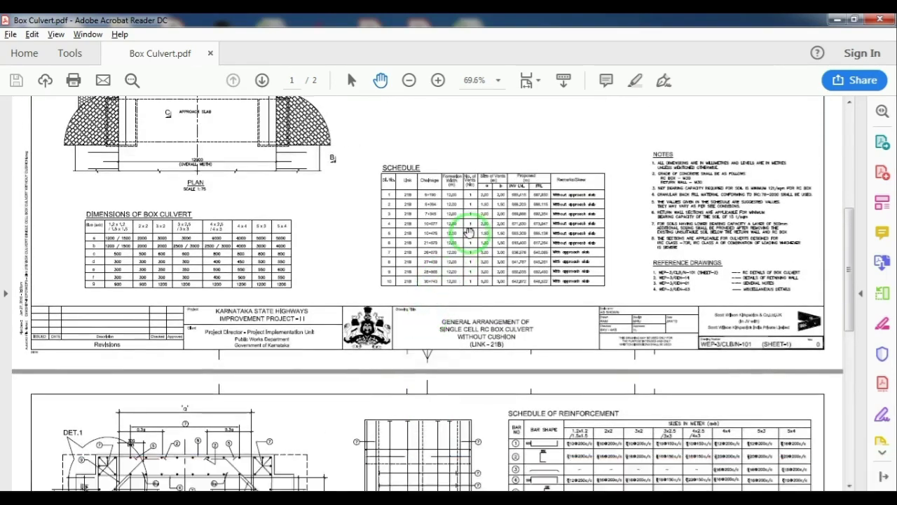
- Zoom the SCHEDULE table to 200% and read the ten link 21B culverts' vent sizes
scroll(469, 231, "up", 1)
scroll(491, 286, "up", 1, "ctrl")
scroll(487, 280, "up", 1, "ctrl")
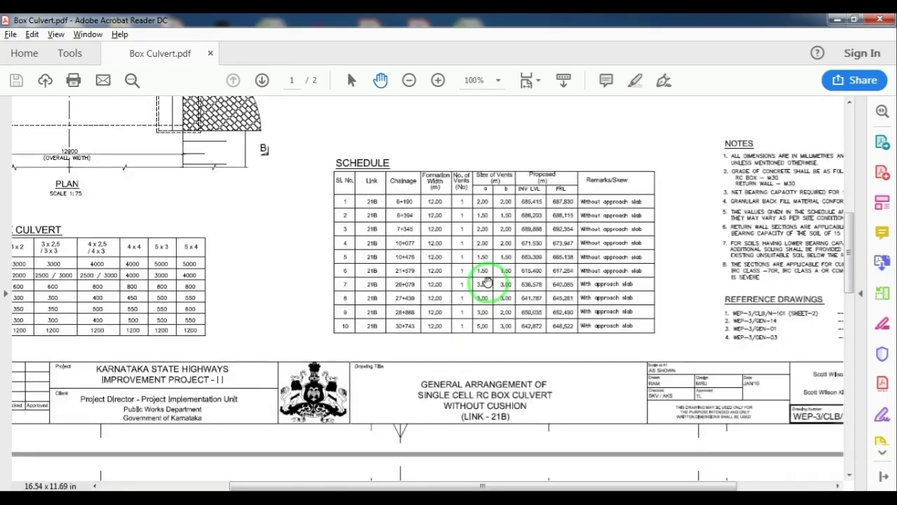
scroll(487, 280, "up", 2, "ctrl")
scroll(487, 281, "up", 1, "ctrl")
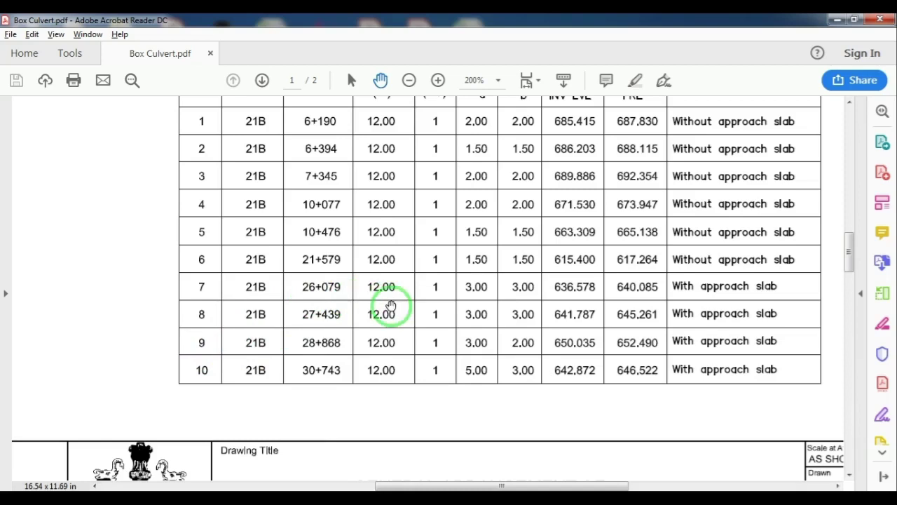
scroll(385, 303, "up", 2)
scroll(389, 304, "down", 1)
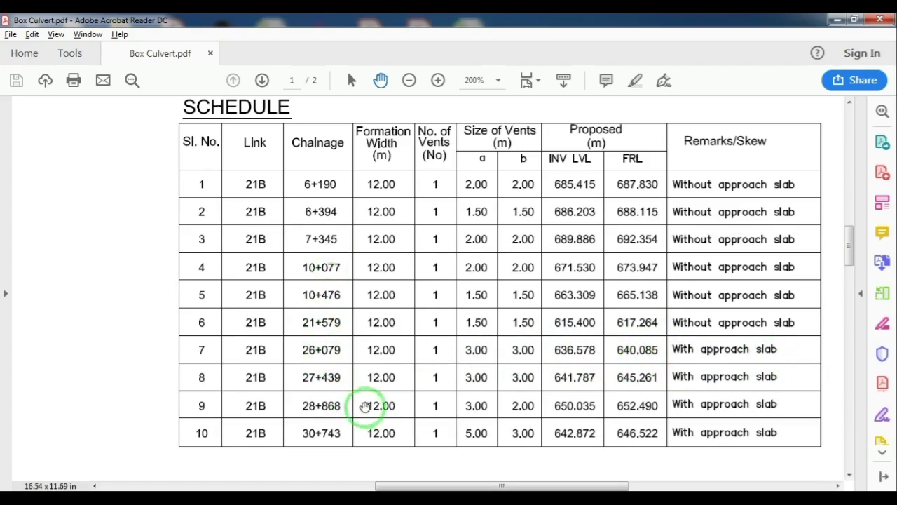
scroll(370, 389, "up", 2)
scroll(369, 389, "down", 1)
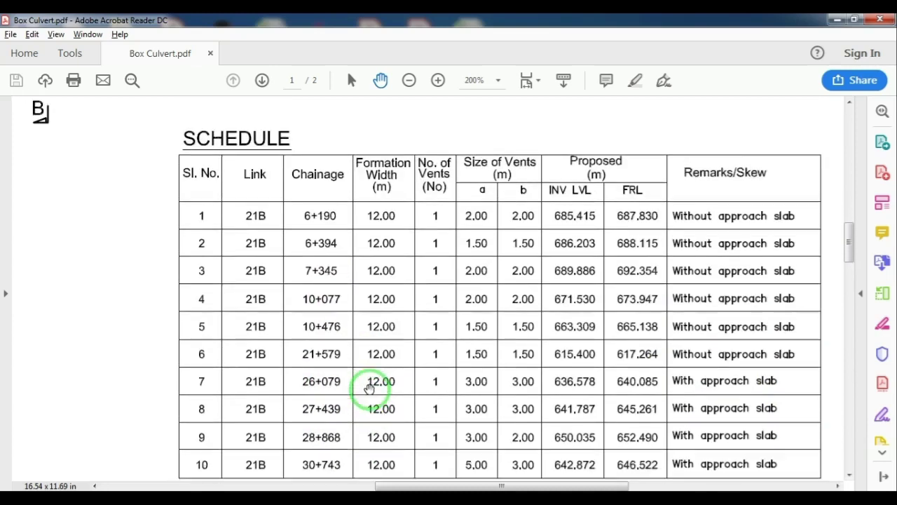
scroll(368, 391, "down", 1)
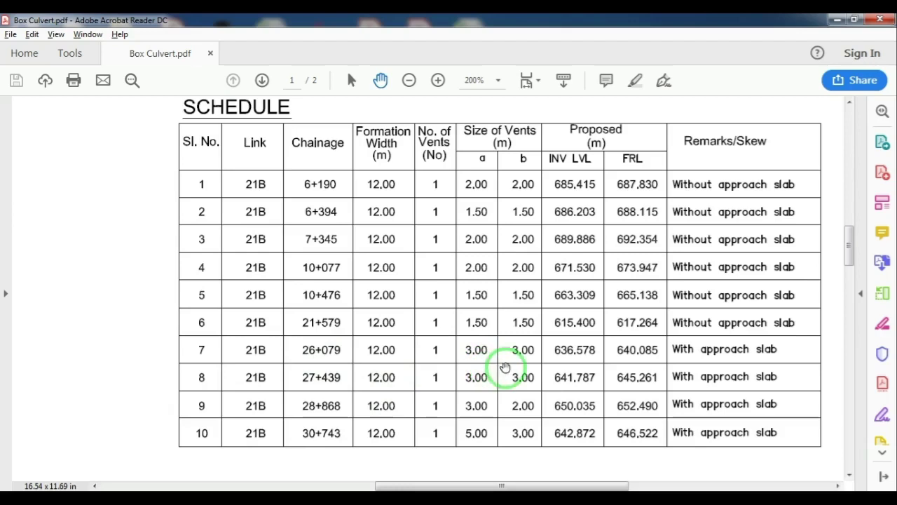
scroll(382, 344, "up", 1)
scroll(382, 343, "up", 2)
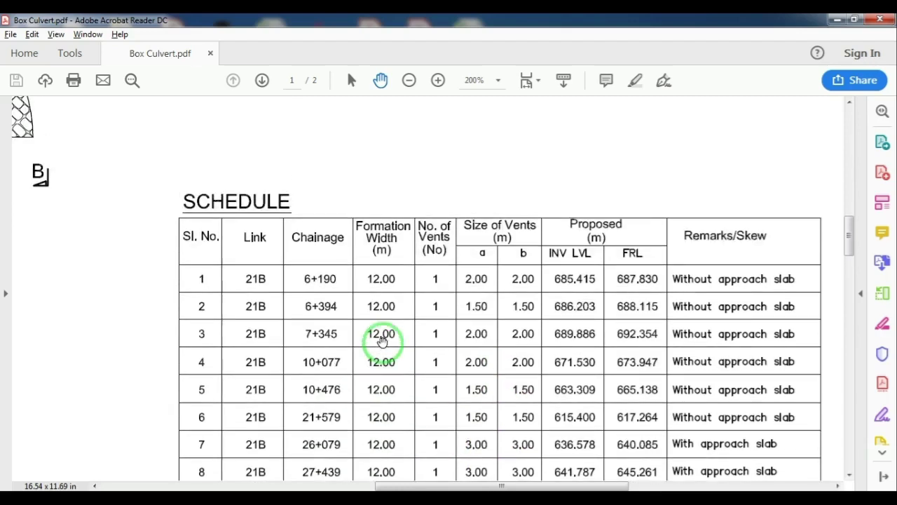
scroll(381, 341, "up", 1)
scroll(382, 343, "down", 2)
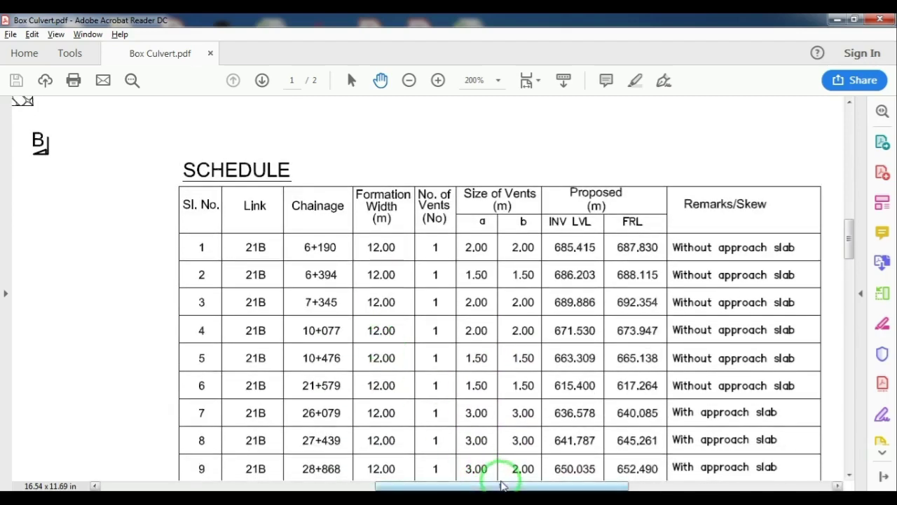
- Scroll up to SECTION C-C and inspect its dimension labels
left_click_drag(504, 485, 705, 485)
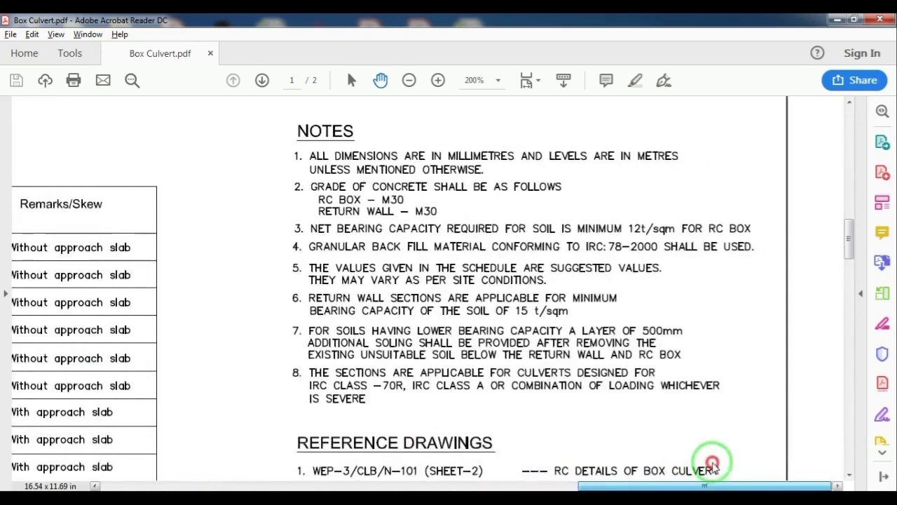
scroll(651, 380, "up", 5)
scroll(651, 379, "up", 6)
scroll(651, 379, "up", 9)
scroll(651, 379, "up", 6)
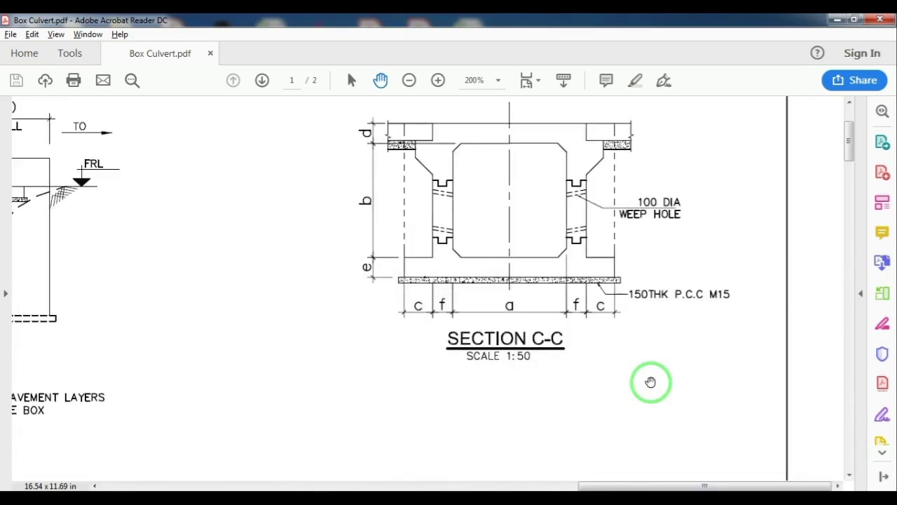
scroll(535, 410, "up", 2)
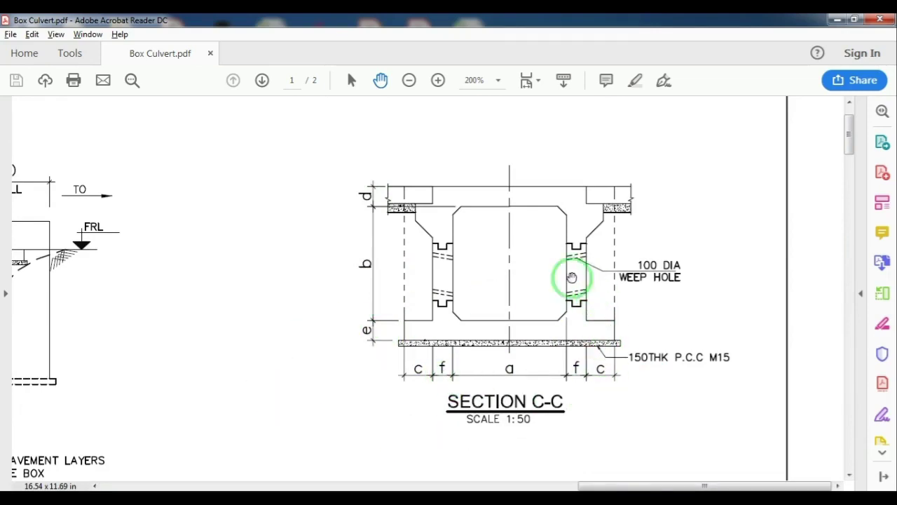
scroll(345, 421, "down", 1)
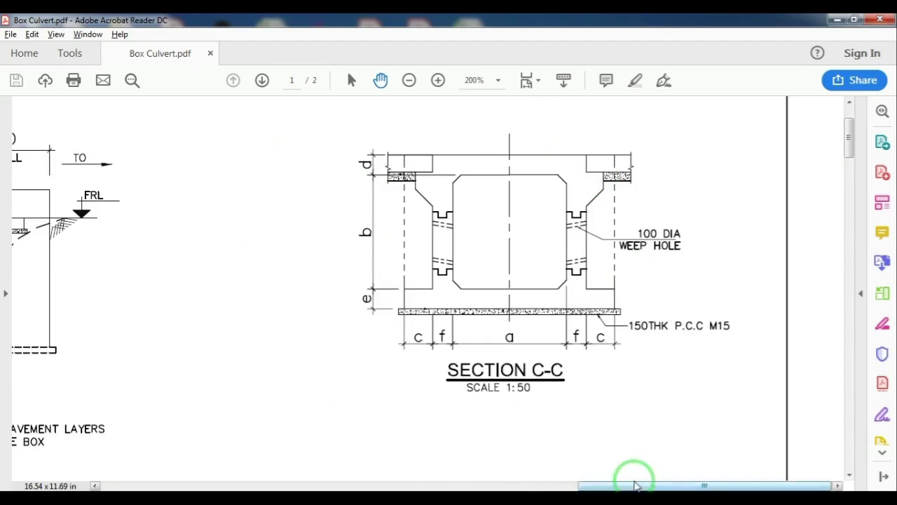
- Move down to the DIMENSIONS OF BOX CULVERT table with a–g values for 1.2 x 1.2 to 5 x 4
mouse_move(639, 486)
left_mouse_down()
mouse_move(240, 441)
mouse_move(236, 432)
left_mouse_up()
scroll(316, 380, "down", 3)
scroll(316, 381, "down", 3)
scroll(316, 380, "down", 3)
scroll(316, 381, "down", 5)
scroll(317, 382, "down", 5)
scroll(317, 382, "down", 3)
scroll(317, 382, "down", 4)
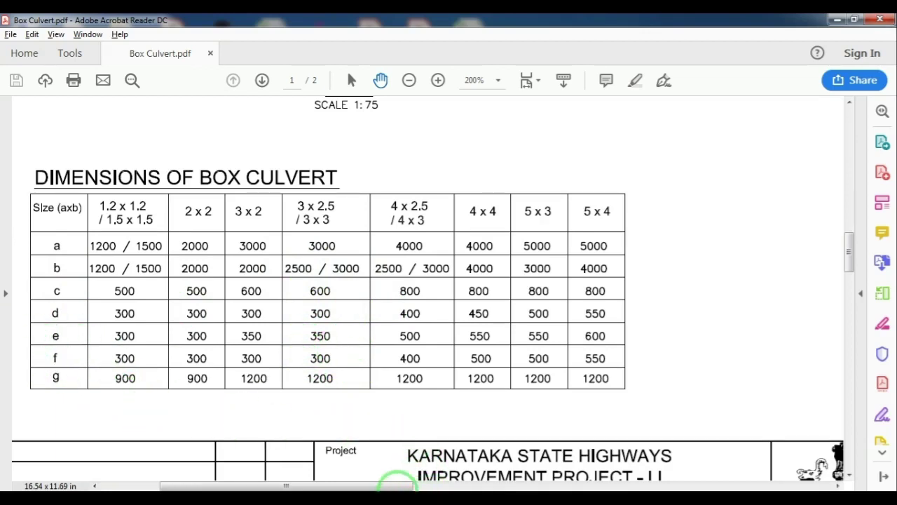
- Pan over DETAIL-B and the plan, then zoom out to 125% showing the SCHEDULE table
left_click_drag(397, 481, 565, 411)
scroll(564, 413, "up", 5)
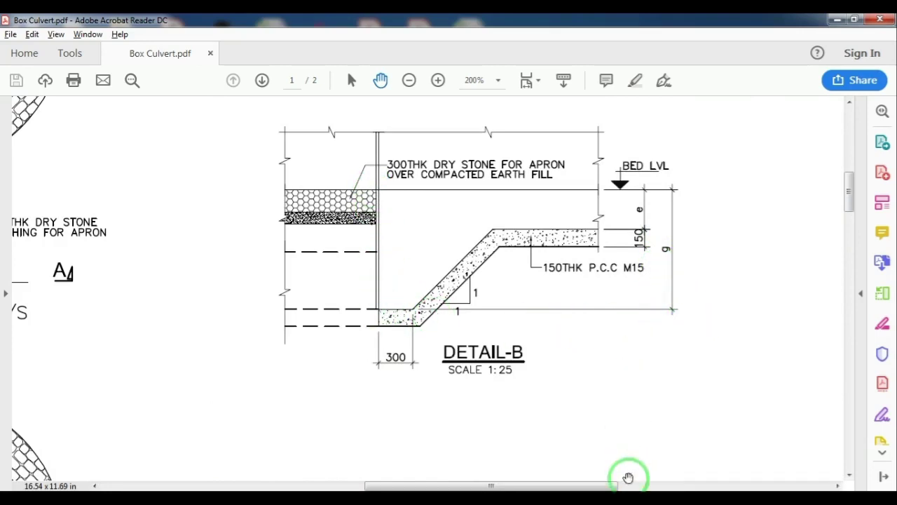
left_click_drag(606, 487, 379, 486)
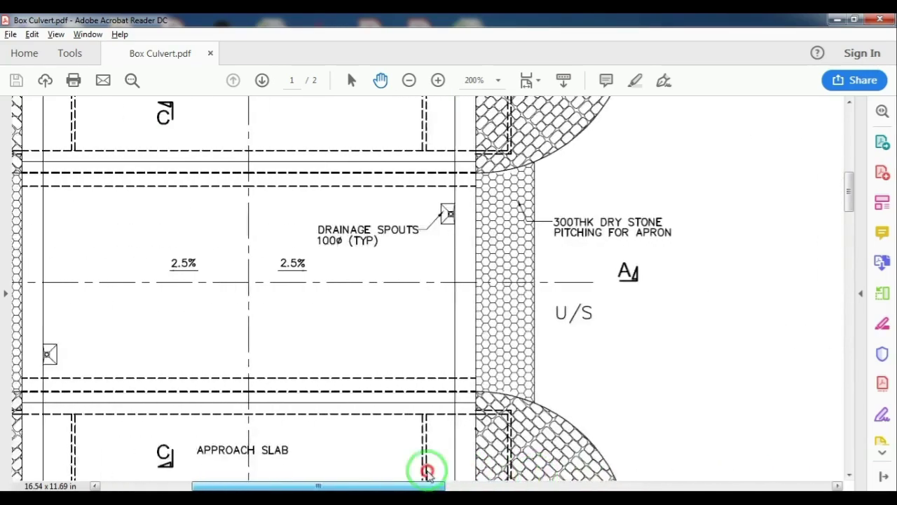
scroll(384, 449, "down", 3)
scroll(384, 449, "down", 5)
scroll(384, 449, "down", 3)
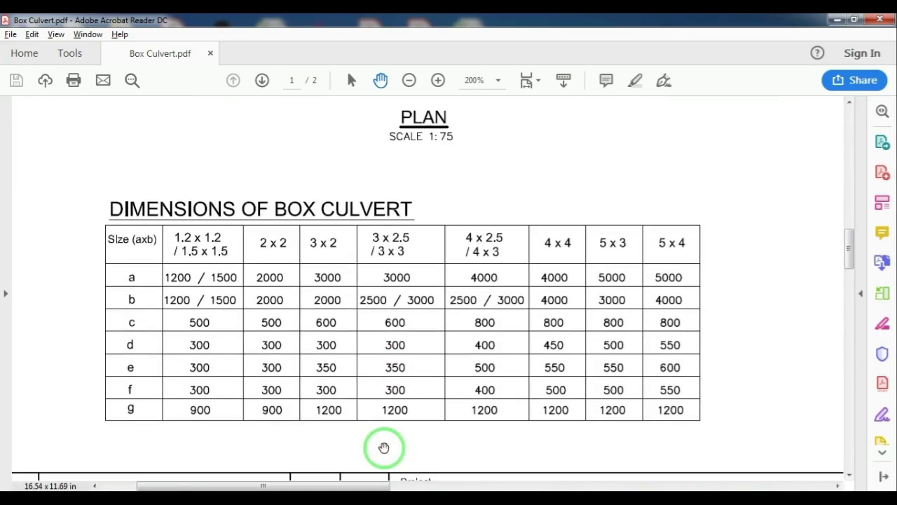
mouse_move(370, 487)
left_mouse_down()
mouse_move(481, 485)
mouse_move(350, 484)
left_mouse_up()
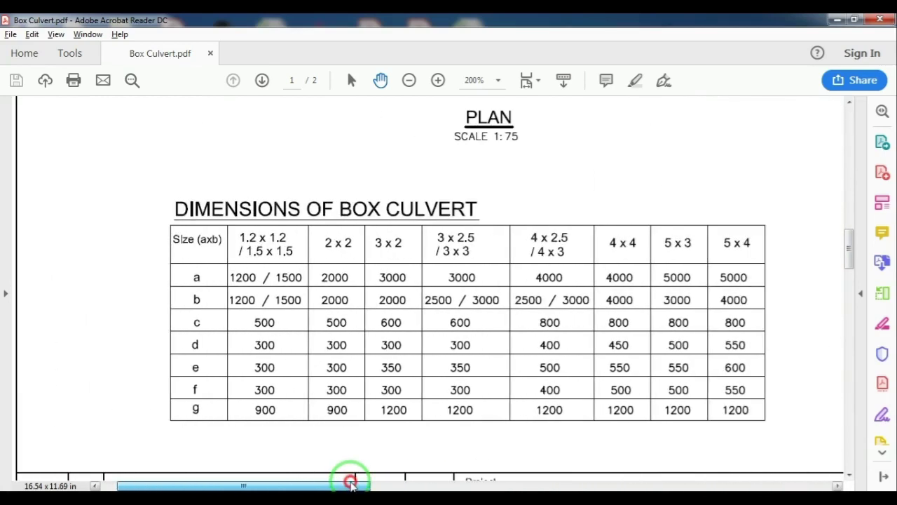
left_click_drag(335, 487, 609, 471)
scroll(561, 351, "down", 2, "ctrl")
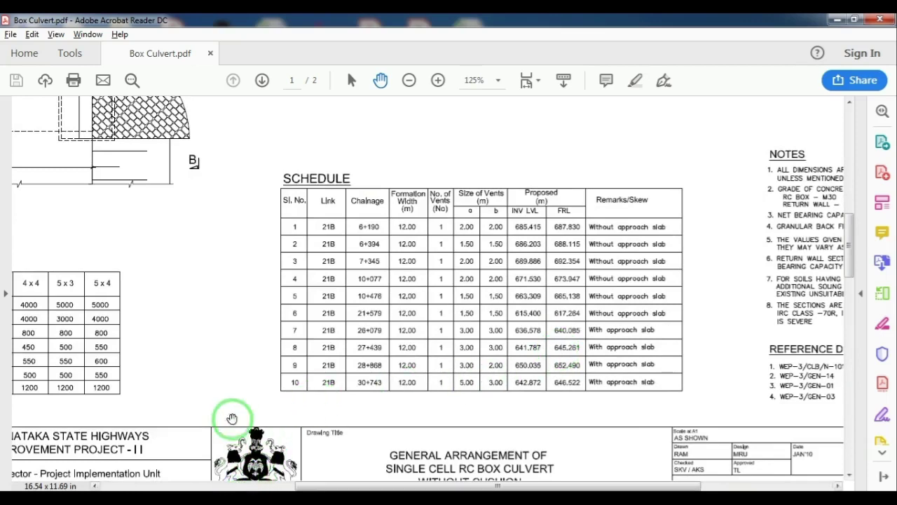
- Scroll down past the main culvert details onto page 2's reinforcement drawing
scroll(232, 418, "down", 5)
scroll(230, 414, "down", 5)
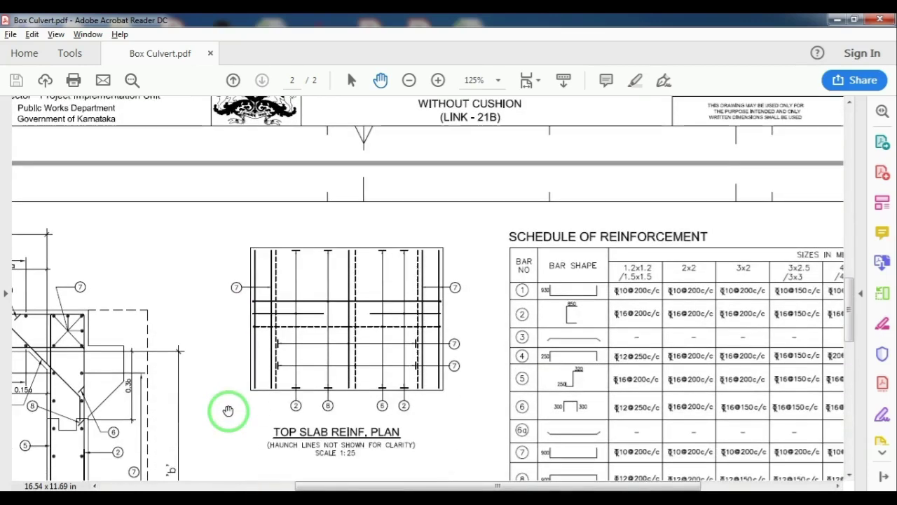
scroll(228, 411, "down", 1)
scroll(227, 410, "down", 1)
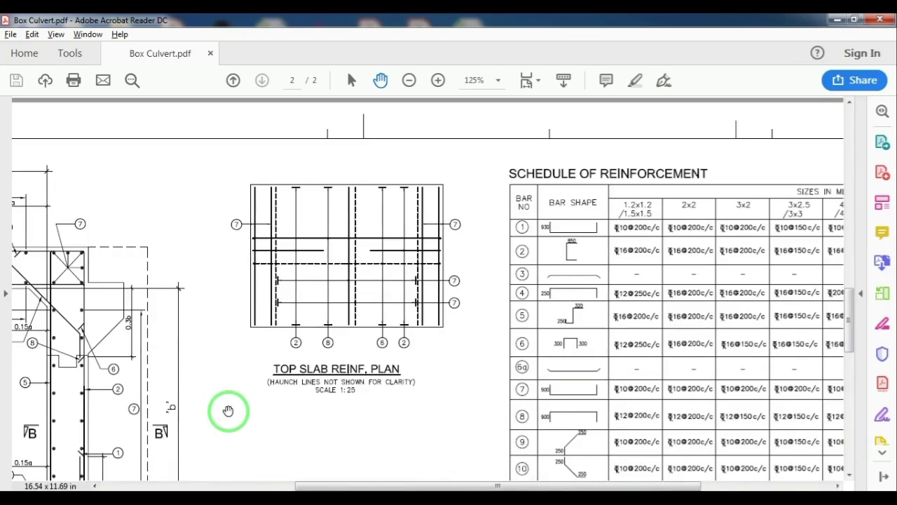
scroll(228, 410, "down", 1, "ctrl")
left_click_drag(364, 484, 158, 447)
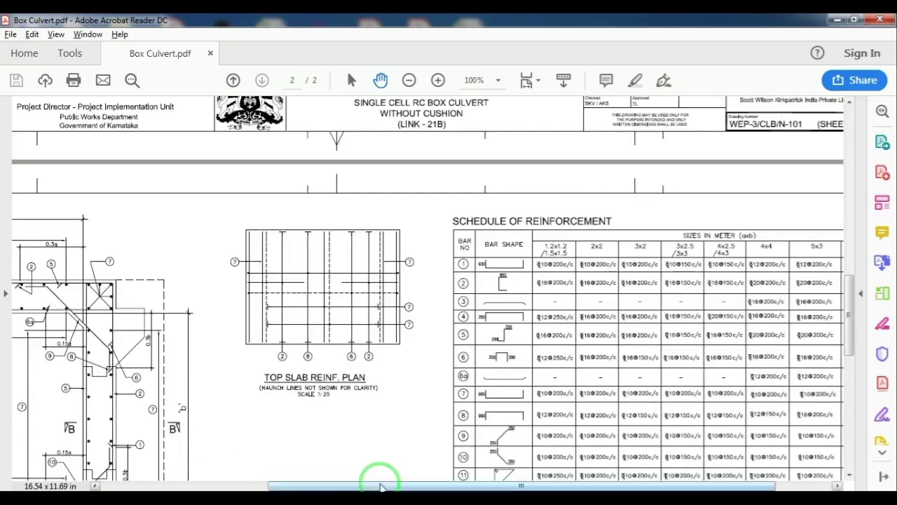
scroll(210, 394, "down", 1)
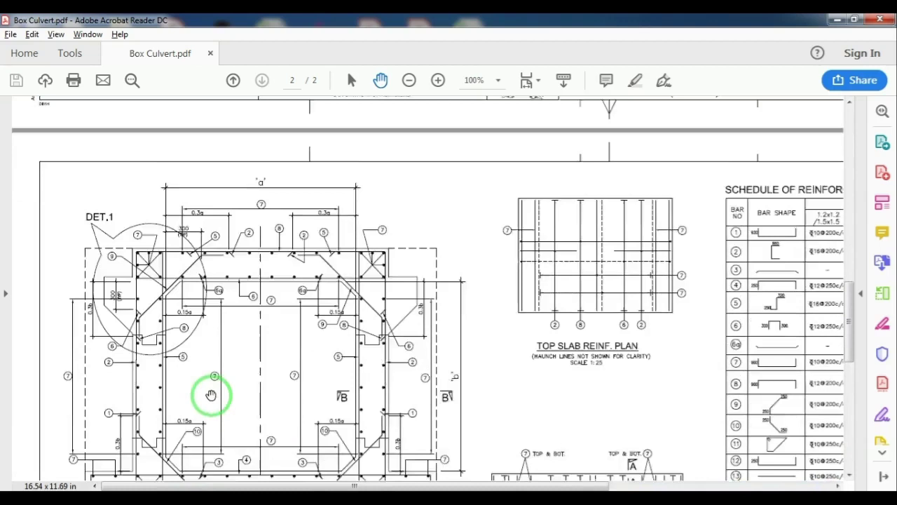
scroll(210, 394, "down", 2)
scroll(210, 394, "down", 1)
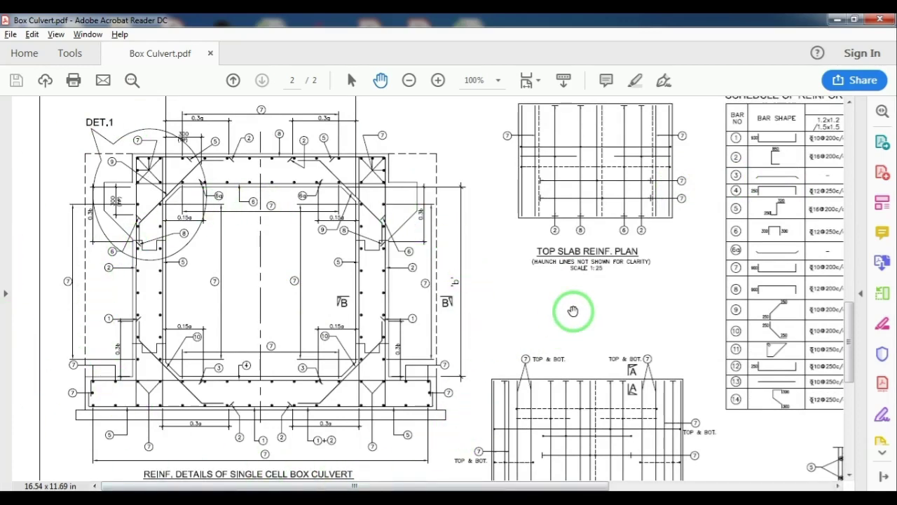
- Scroll around the Detail-1 and Section A-A drawings to inspect them
scroll(330, 360, "down", 1)
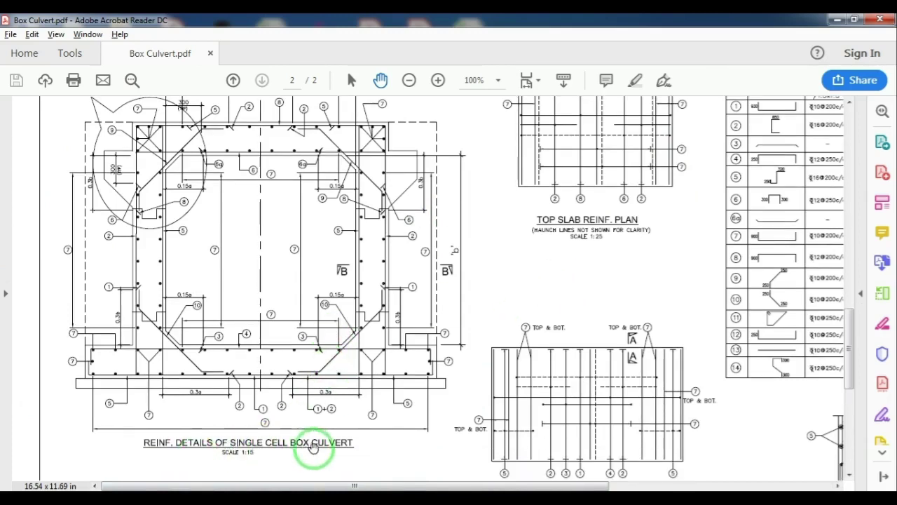
scroll(368, 410, "up", 1)
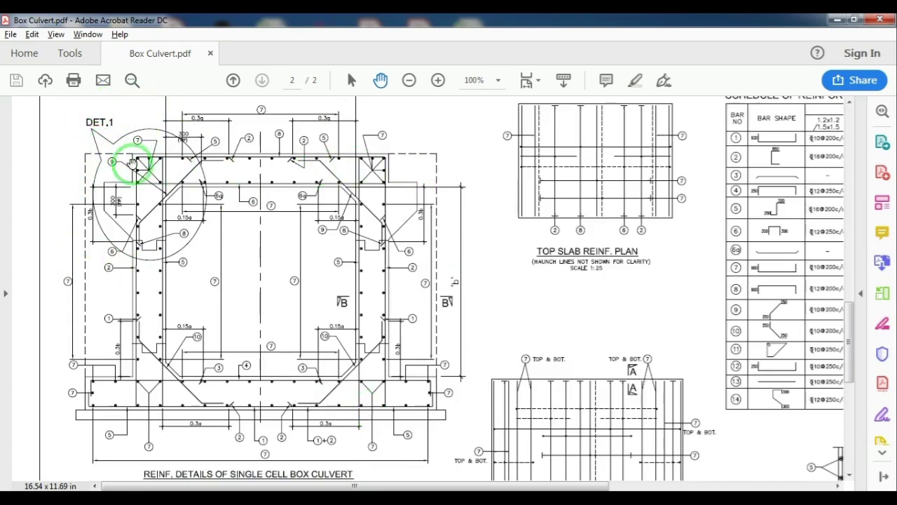
scroll(570, 333, "up", 1)
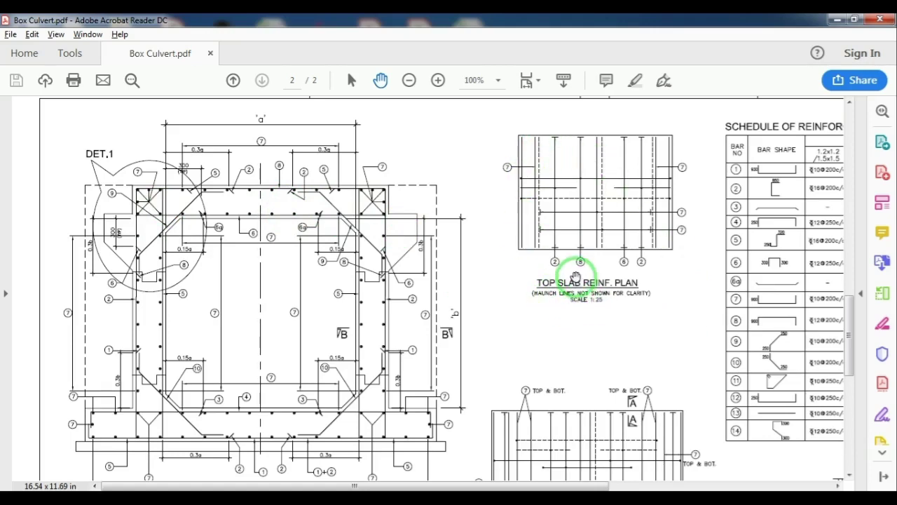
scroll(577, 273, "down", 3)
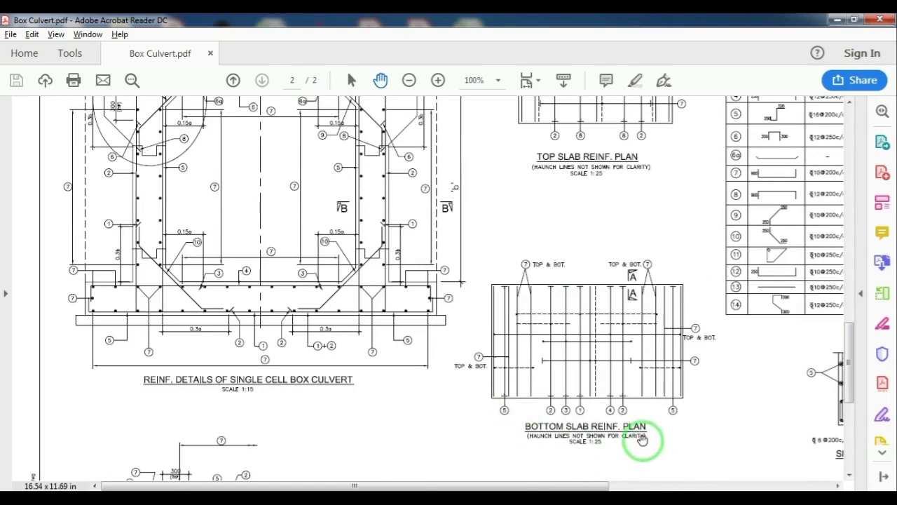
scroll(677, 439, "down", 3)
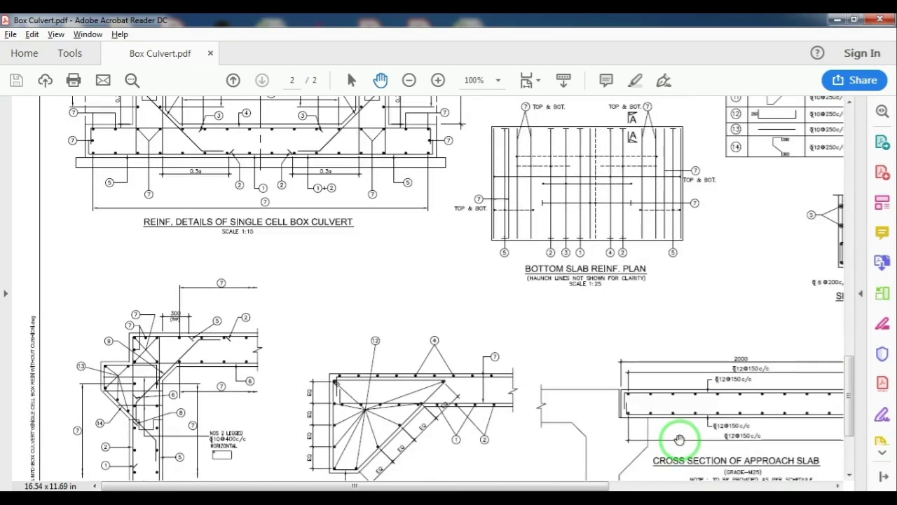
scroll(678, 440, "down", 2)
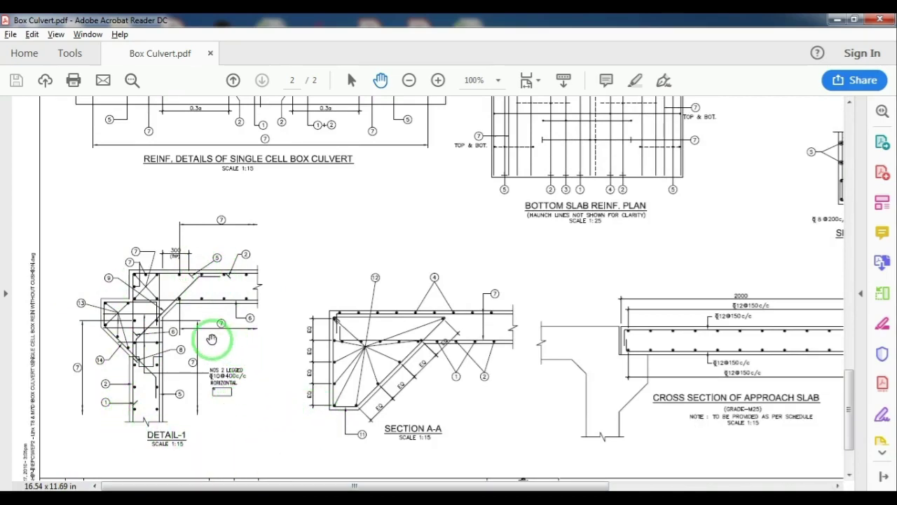
- Zoom into Detail-1 and Section A-A, then zoom back out
scroll(217, 393, "up", 1, "ctrl")
scroll(217, 394, "up", 2, "ctrl")
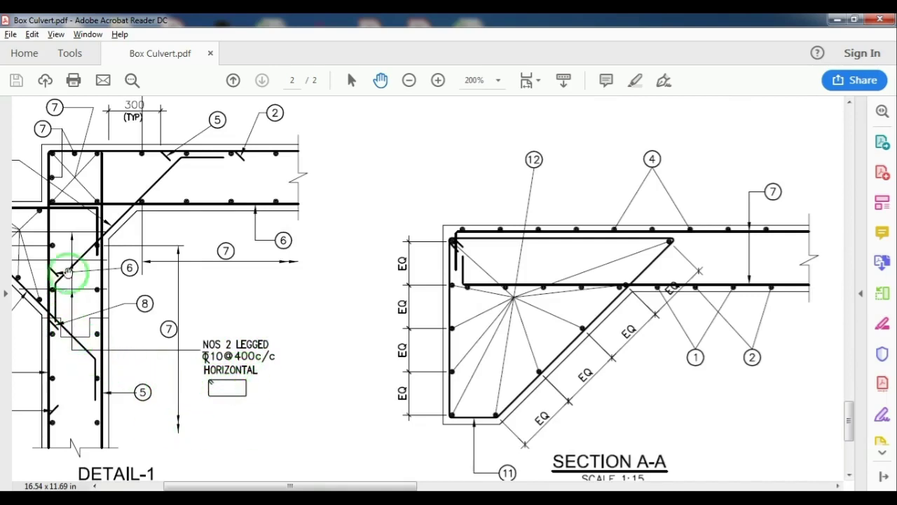
scroll(379, 410, "down", 3)
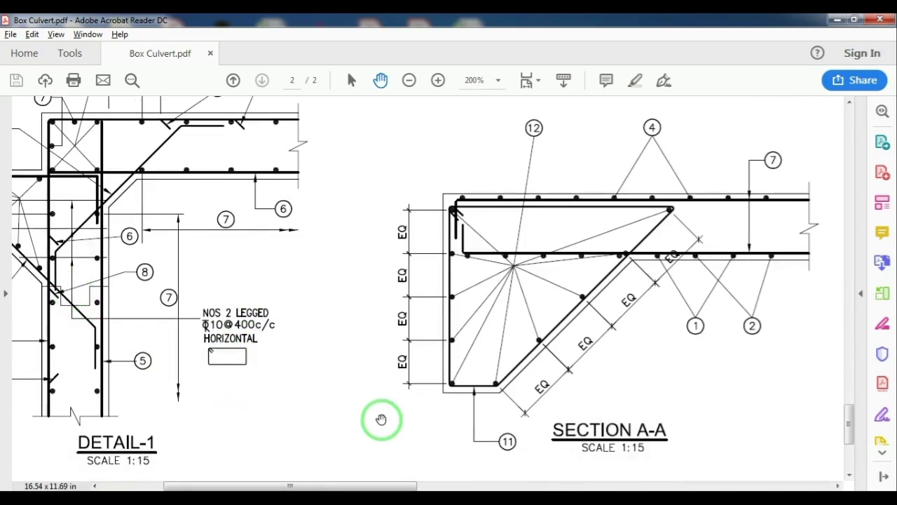
scroll(380, 410, "down", 2)
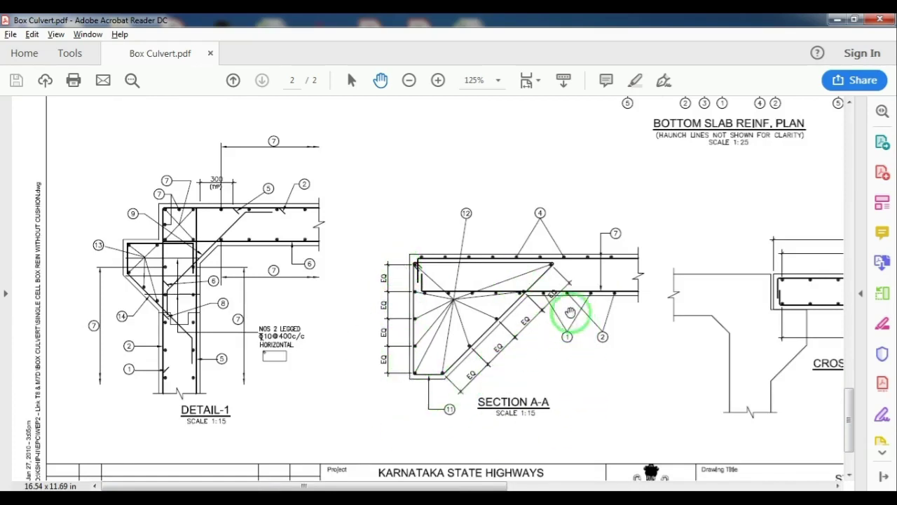
- Pan right to the approach slab cross section and notes, then up to the bottom slab plan
left_click_drag(471, 485, 656, 485)
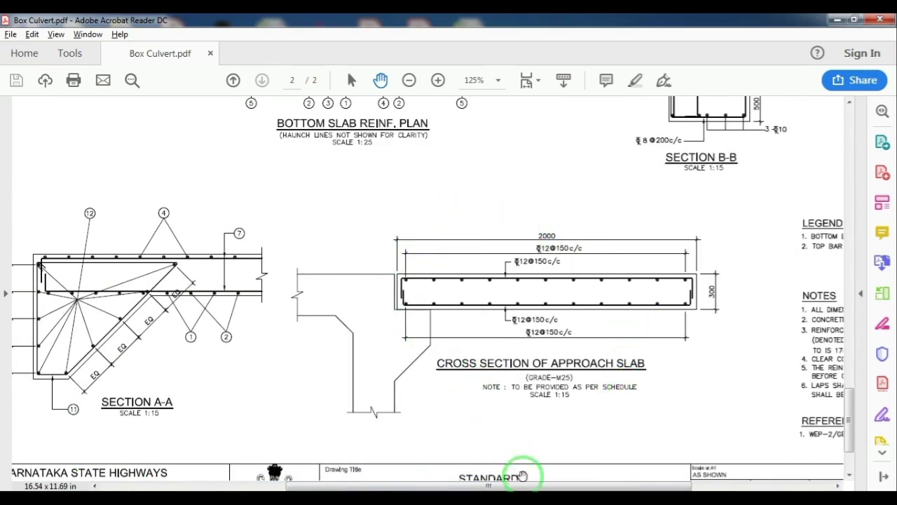
left_click_drag(529, 486, 636, 486)
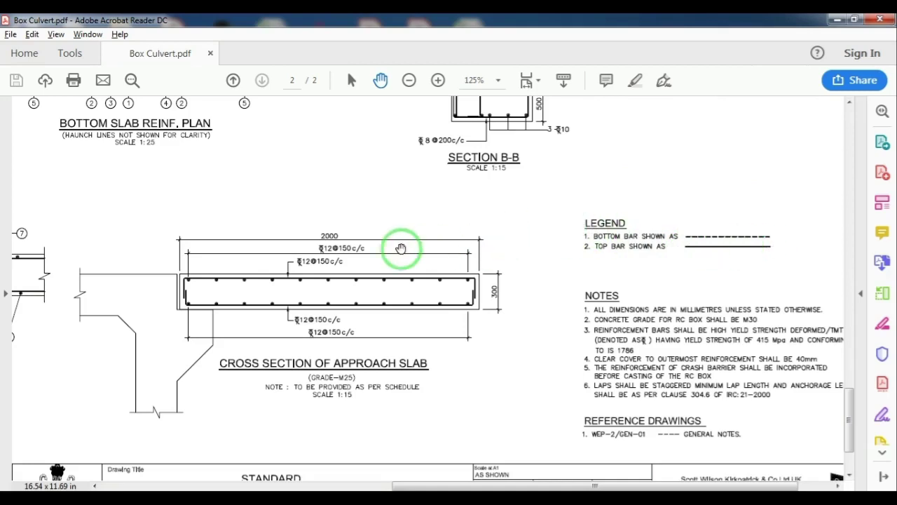
scroll(388, 250, "up", 2)
scroll(389, 248, "up", 3)
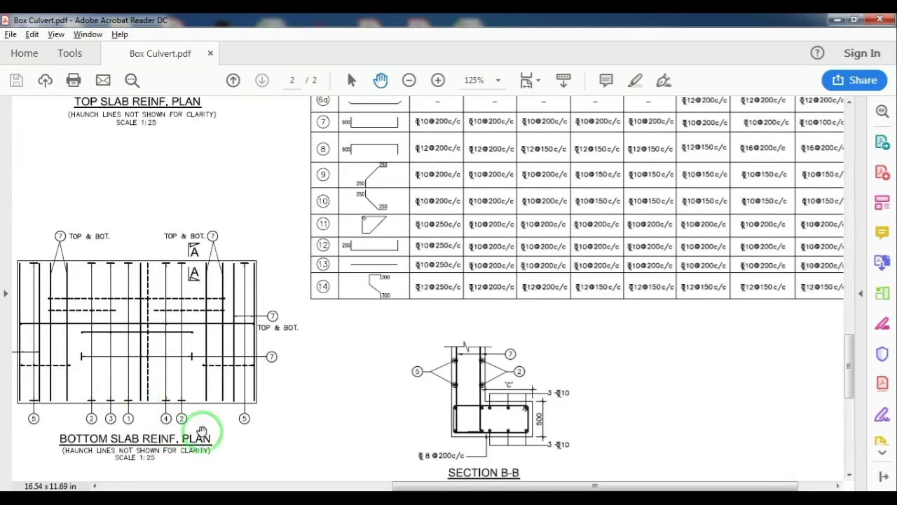
- Pan the drawing to Section B-B and its scale
left_click_drag(578, 439, 577, 379)
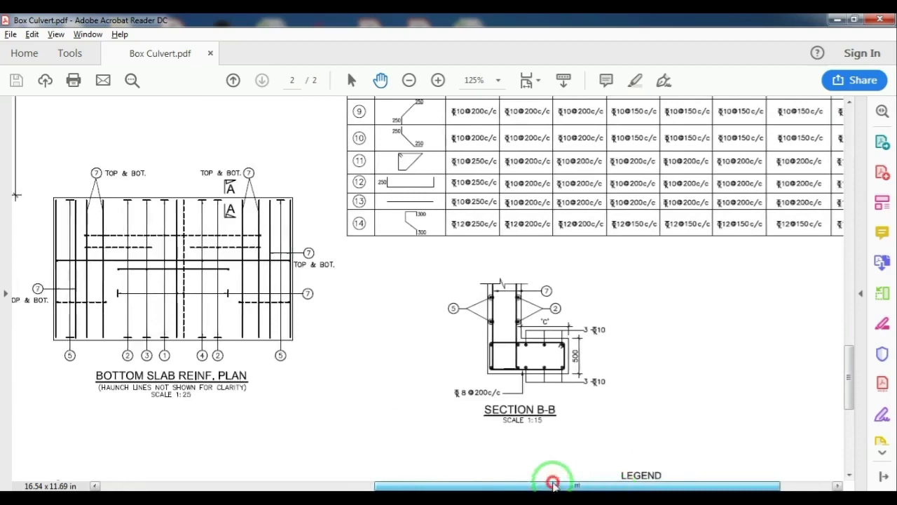
left_click_drag(579, 489, 347, 460)
scroll(320, 385, "up", 3)
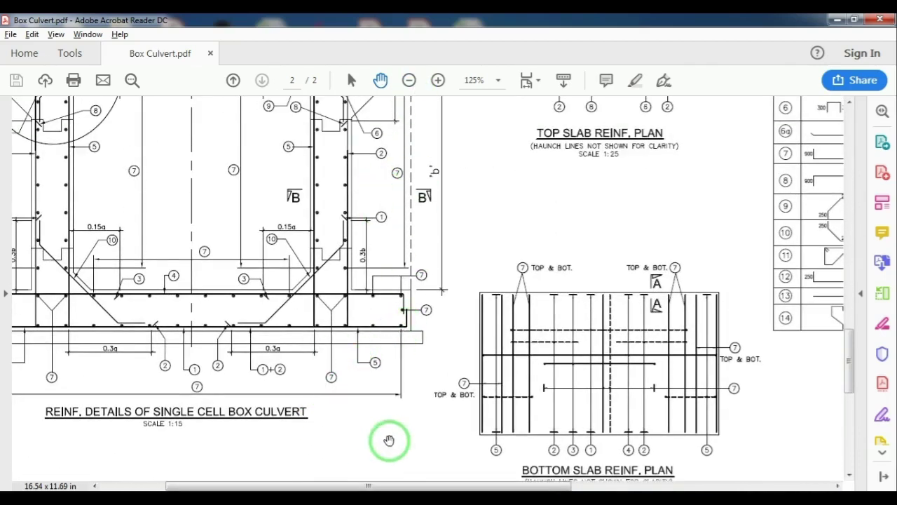
left_click_drag(447, 489, 654, 484)
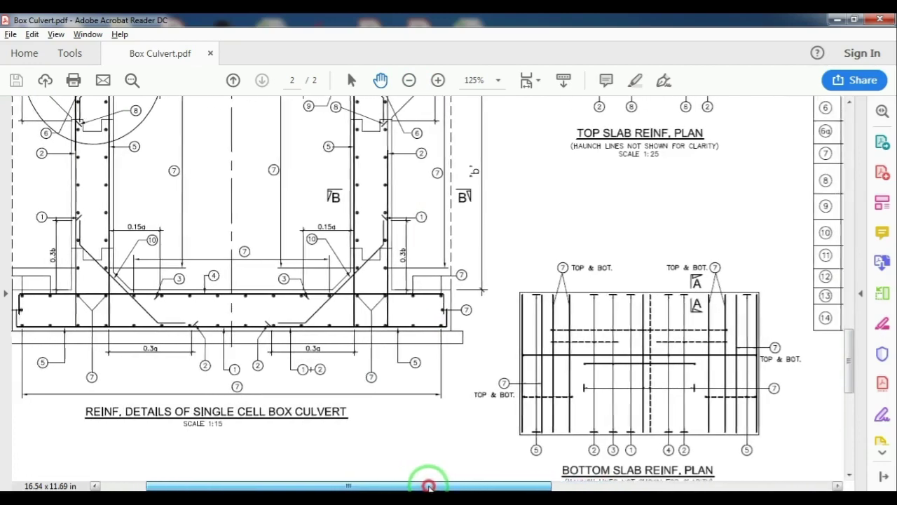
scroll(652, 426, "down", 4)
scroll(621, 394, "down", 1)
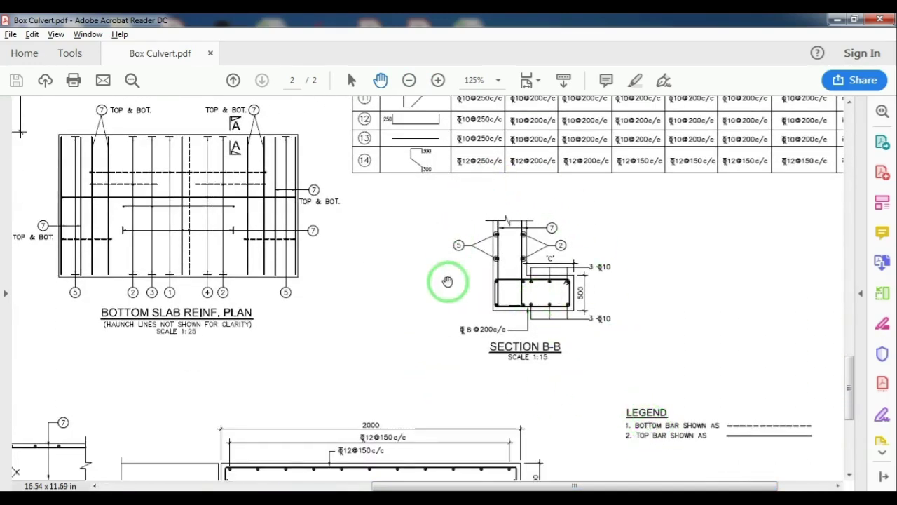
- Zoom to 300% on Section B-B's 8 mm links, then out to 75% for the whole sheet
left_click_drag(465, 484, 327, 442)
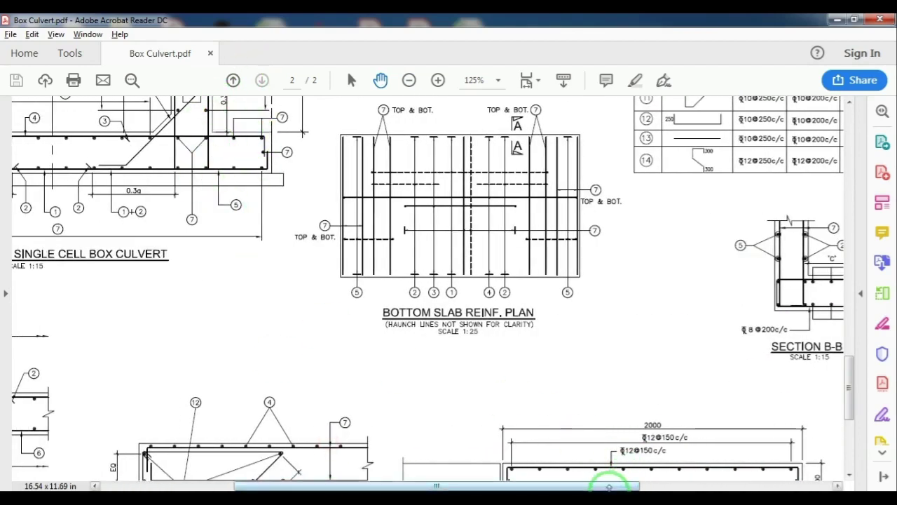
left_click_drag(610, 485, 720, 480)
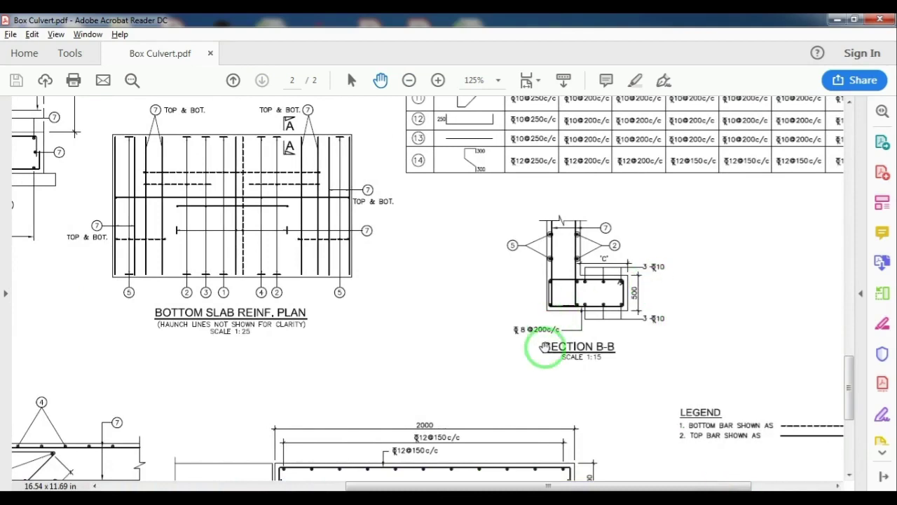
scroll(545, 344, "up", 3, "ctrl")
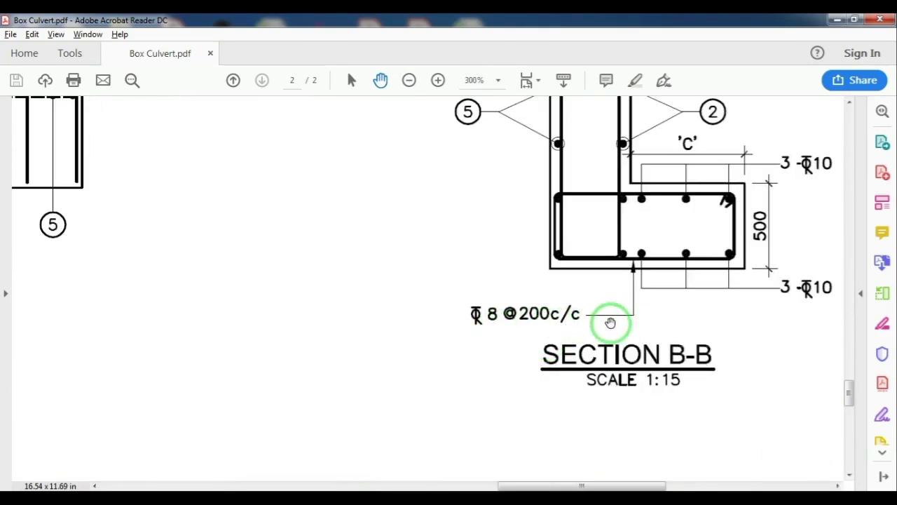
scroll(602, 319, "up", 3)
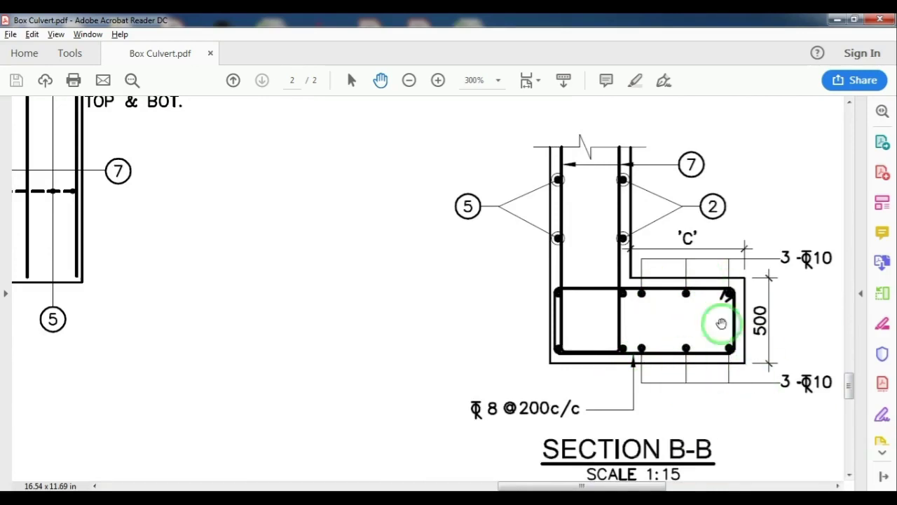
scroll(551, 335, "up", 5)
scroll(551, 335, "down", 3, "ctrl")
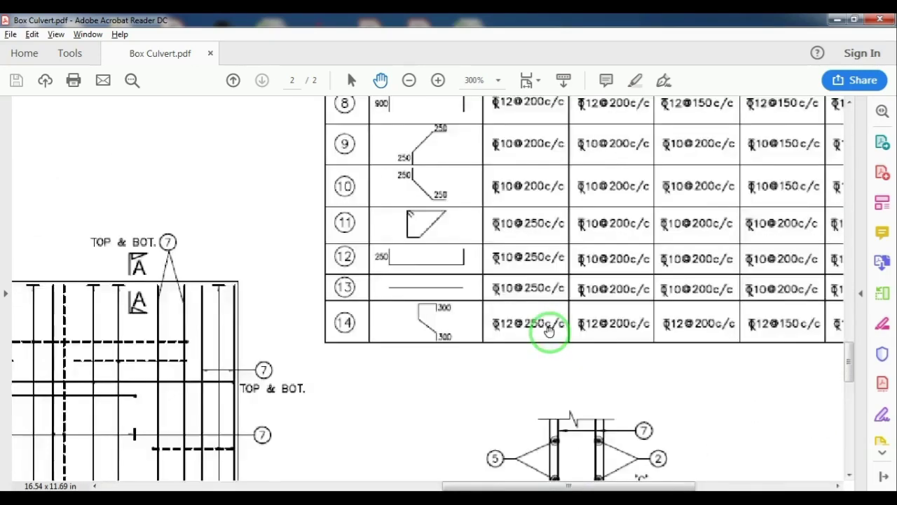
scroll(548, 332, "down", 2, "ctrl")
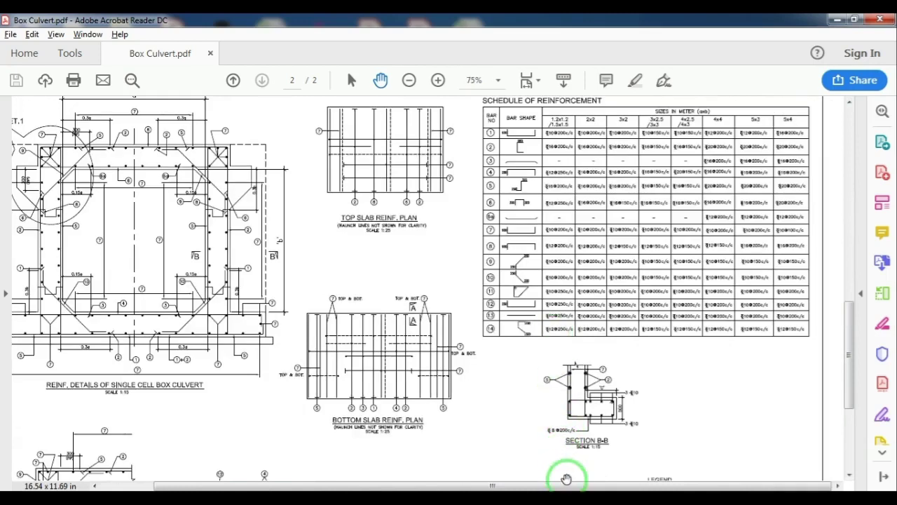
- Zoom the Schedule of Reinforcement to 125% showing bars 1–14, then switch to Box Culvert BBS.xlsx
scroll(619, 371, "up", 3)
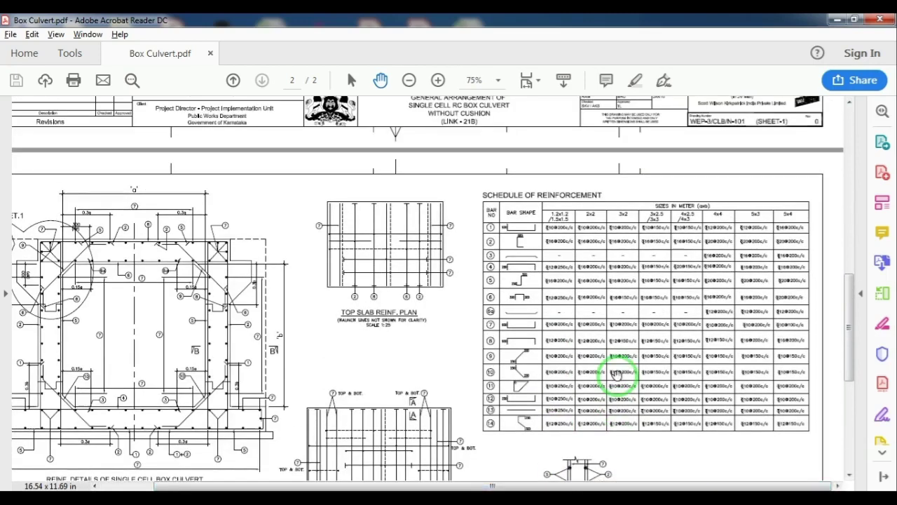
scroll(668, 316, "up", 2, "ctrl")
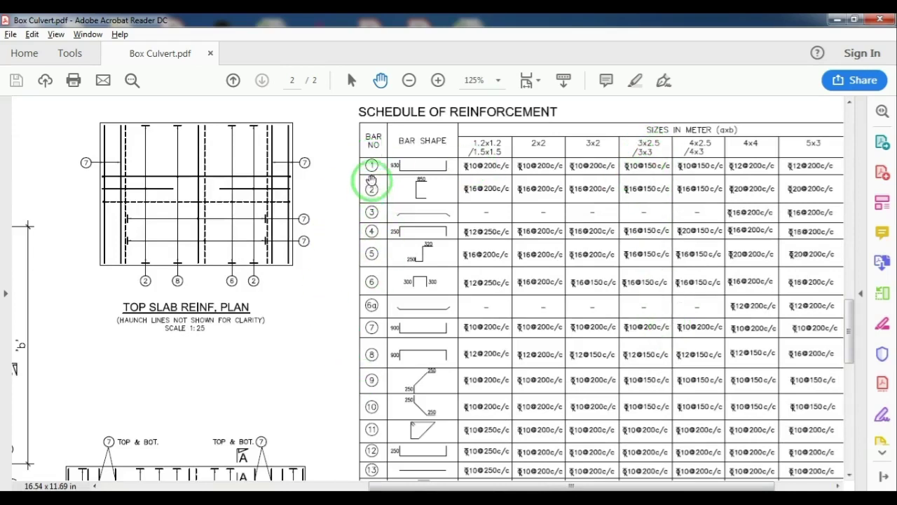
scroll(374, 228, "down", 1)
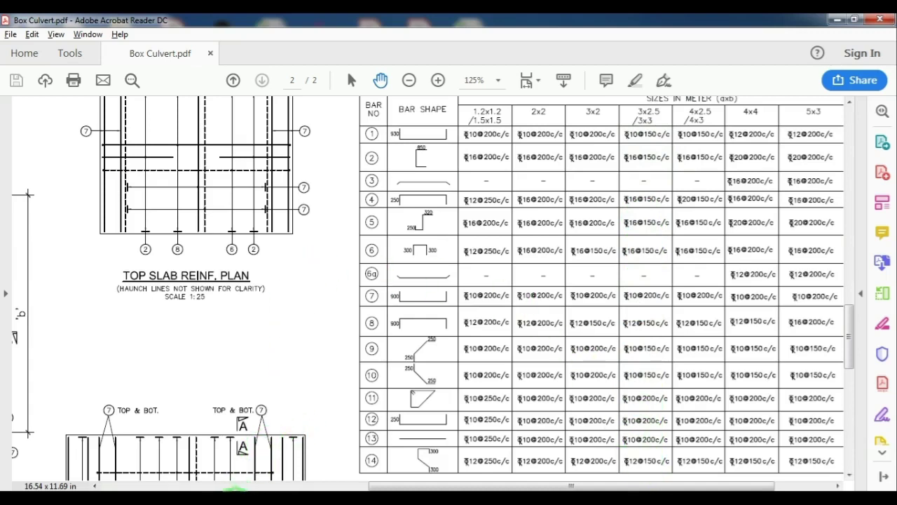
left_click(251, 386)
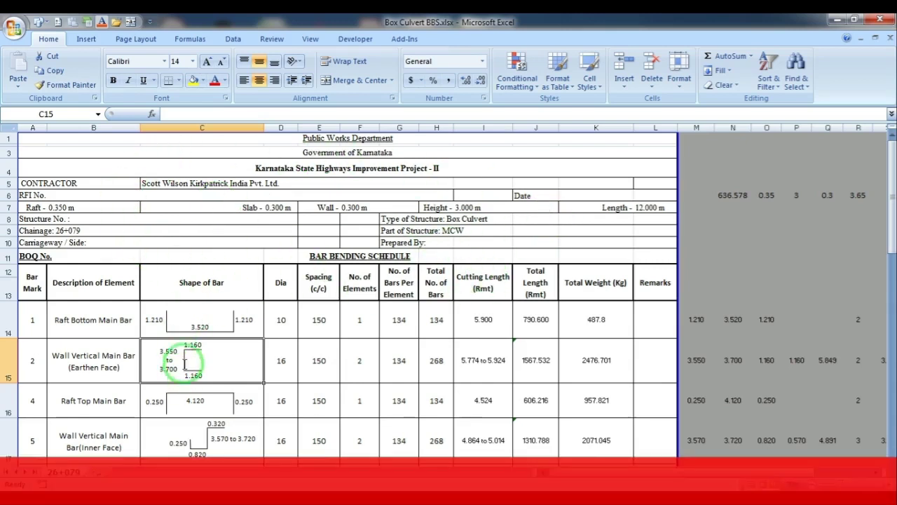
- Scroll through BBS rows 14–19, checking raft, wall and slab bar dia, spacing, cutting length and weight
scroll(185, 361, "down", 1)
scroll(186, 357, "down", 1)
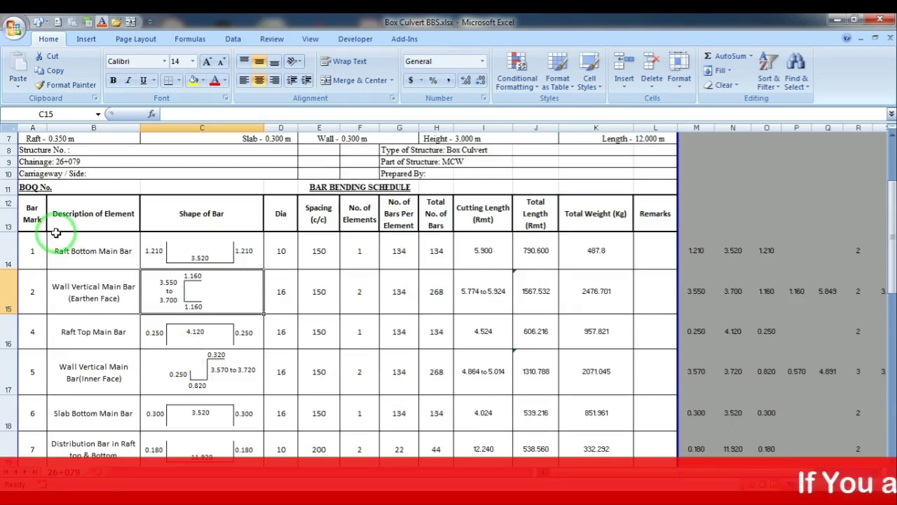
scroll(56, 233, "down", 1)
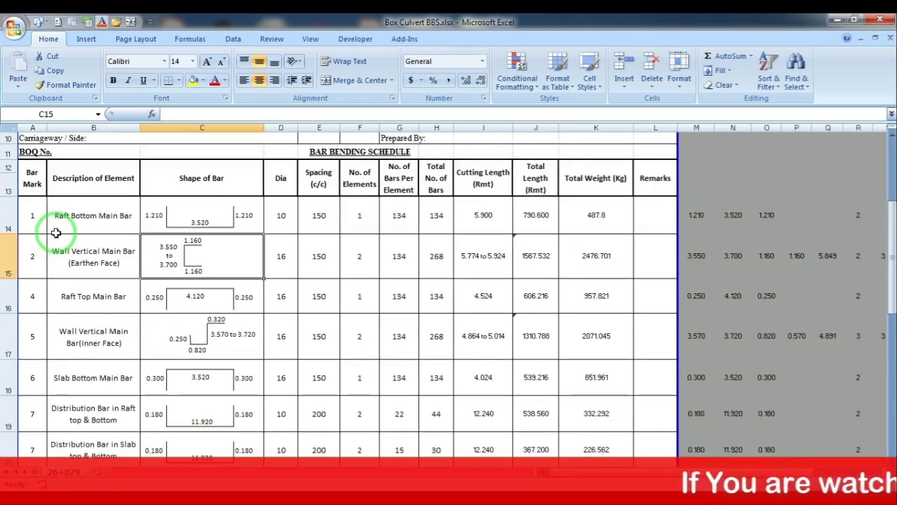
scroll(56, 233, "up", 1)
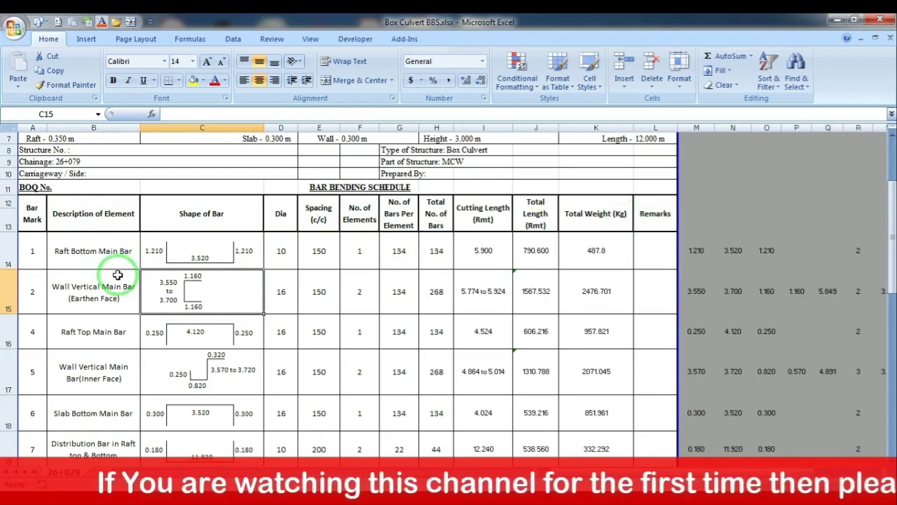
scroll(118, 274, "down", 1)
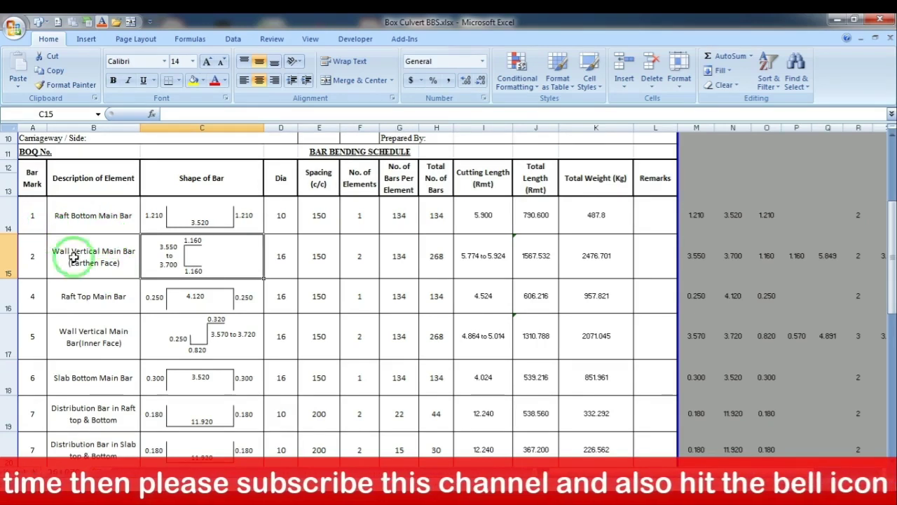
- Return to the Box Culvert drawing and pan left to the culvert reinforcement section
key("alt+Tab")
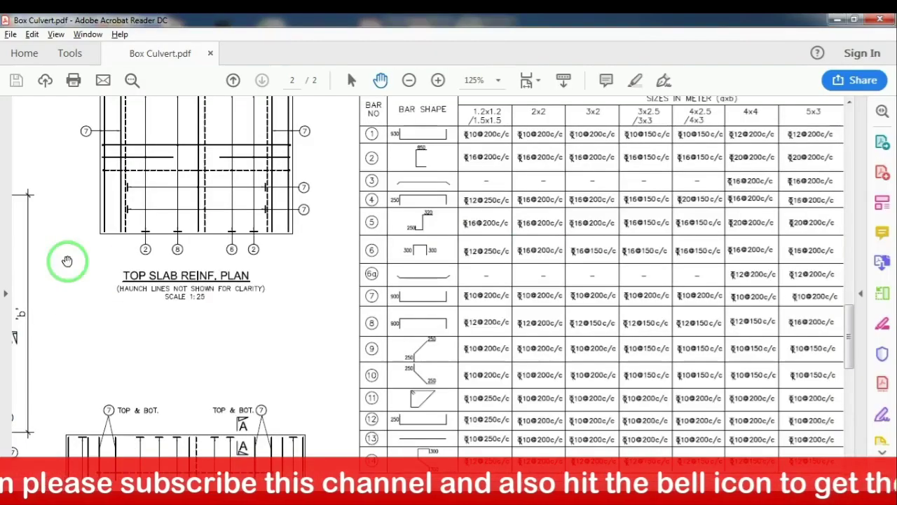
scroll(168, 452, "left", 3)
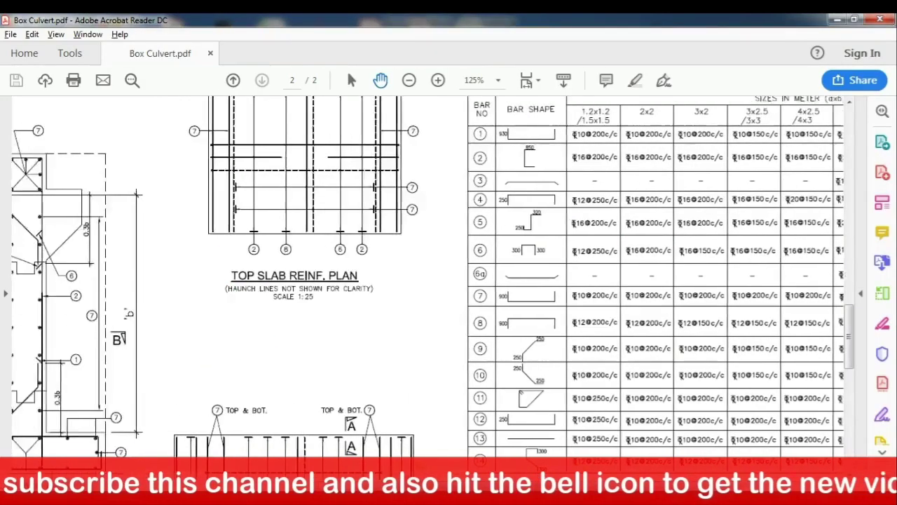
scroll(168, 452, "left", 5)
scroll(168, 452, "left", 4)
scroll(168, 452, "left", 1)
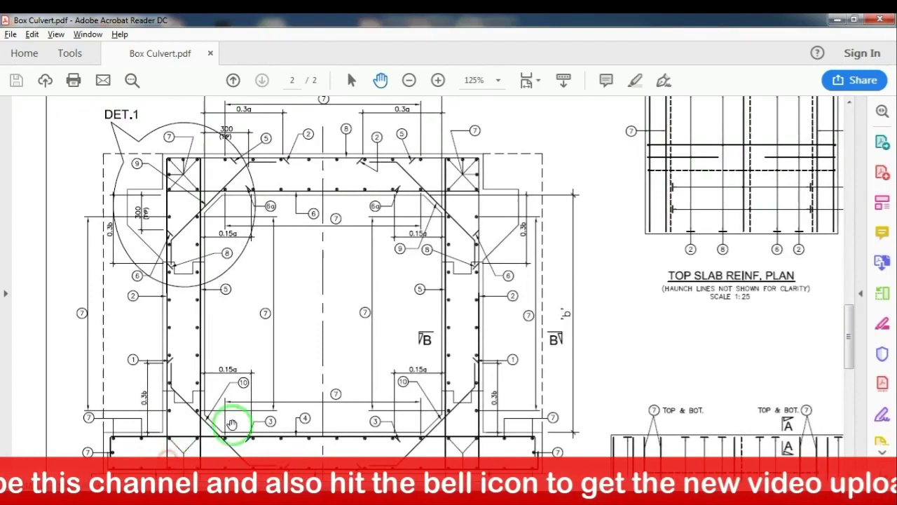
scroll(265, 406, "down", 2)
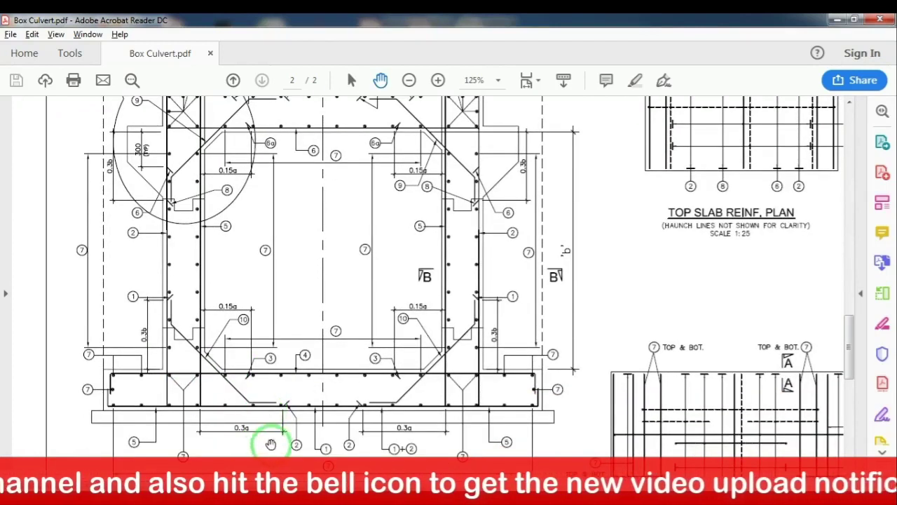
- Zoom to 300% on the bottom slab haunch bars, pan across them, then zoom out to 100%
scroll(270, 443, "up", 1)
scroll(283, 427, "up", 1)
scroll(280, 427, "up", 1)
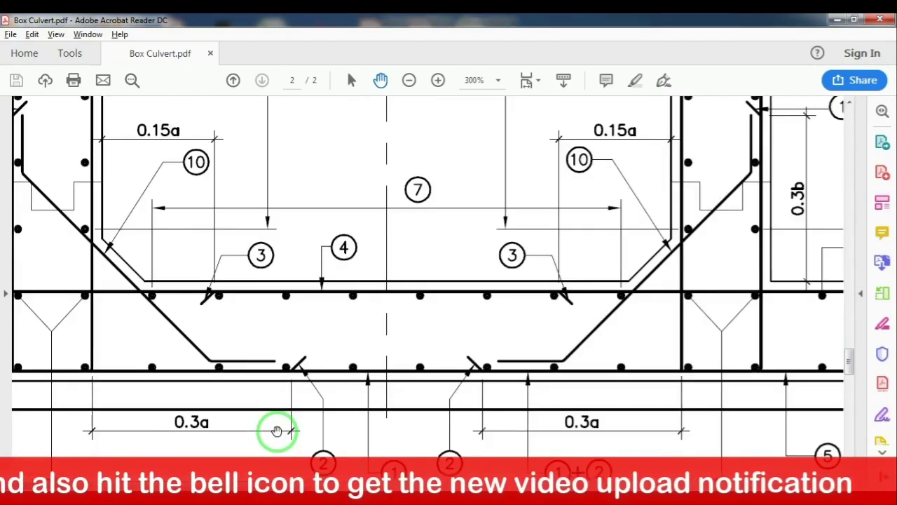
scroll(277, 430, "down", 1)
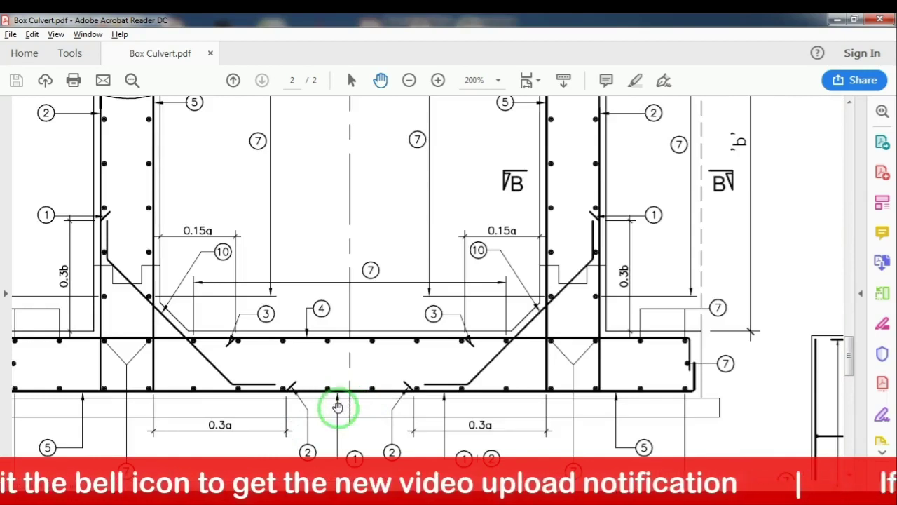
scroll(336, 403, "up", 1)
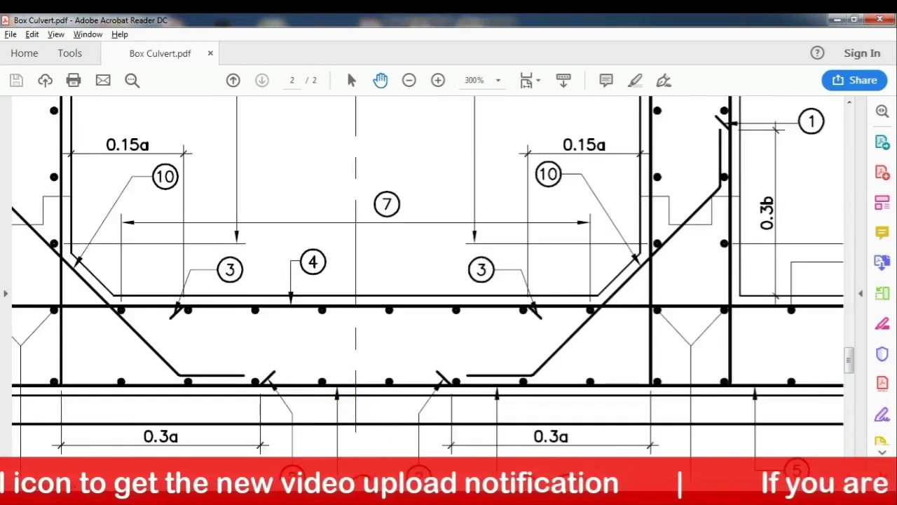
scroll(381, 386, "left", 5)
scroll(386, 380, "up", 2)
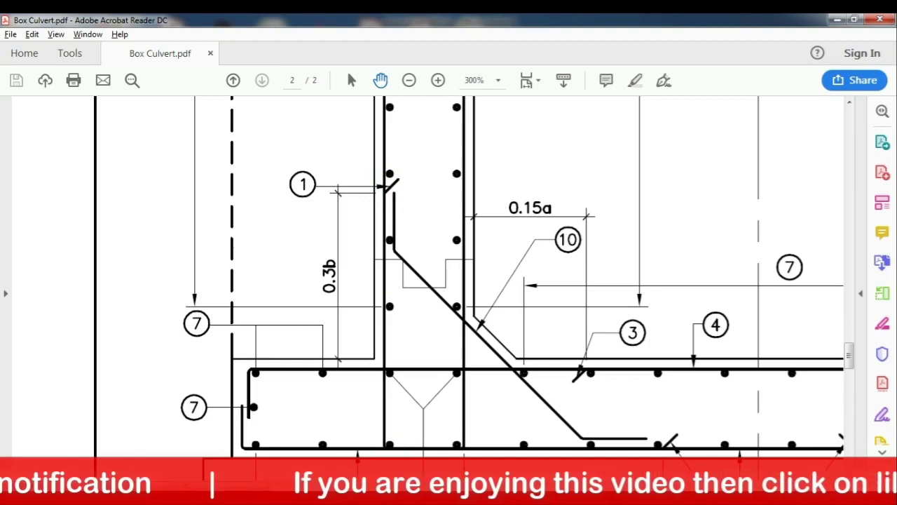
left_click_drag(135, 275, 447, 275)
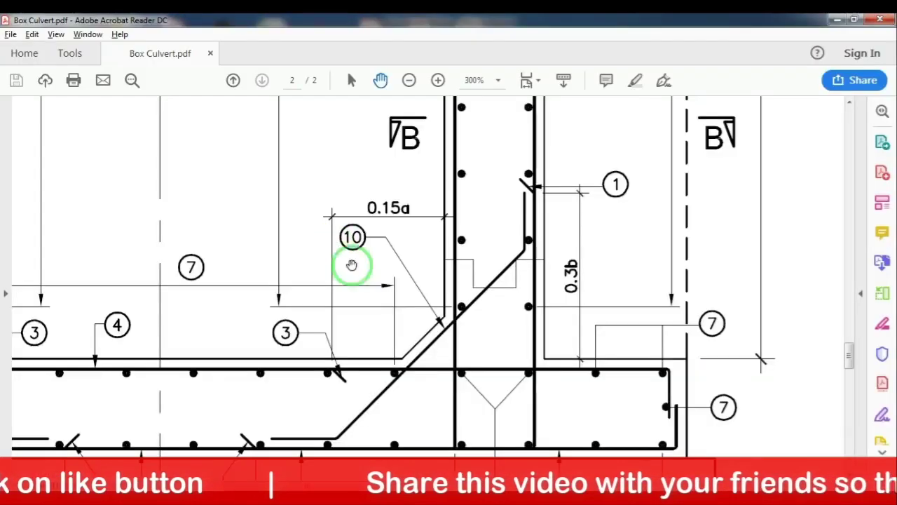
key("ctrl+minus")
key("ctrl+minus")
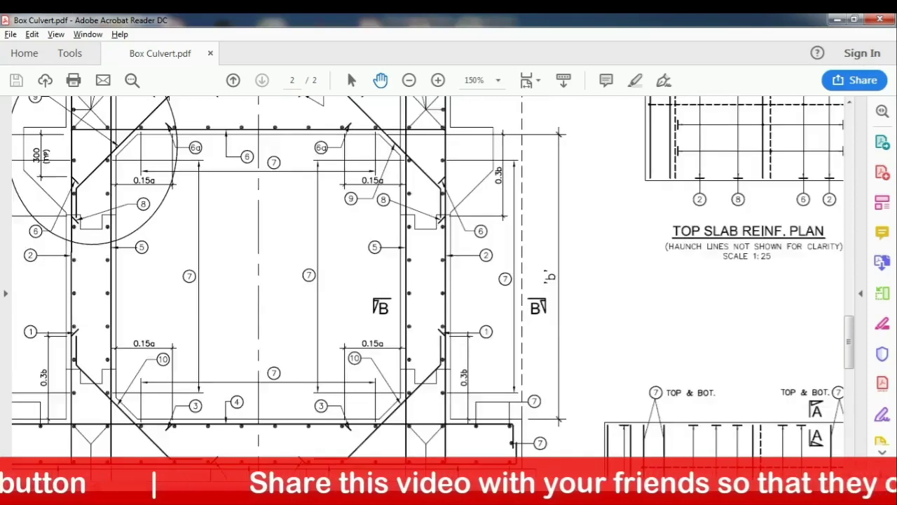
key("ctrl+minus")
key("ctrl+minus")
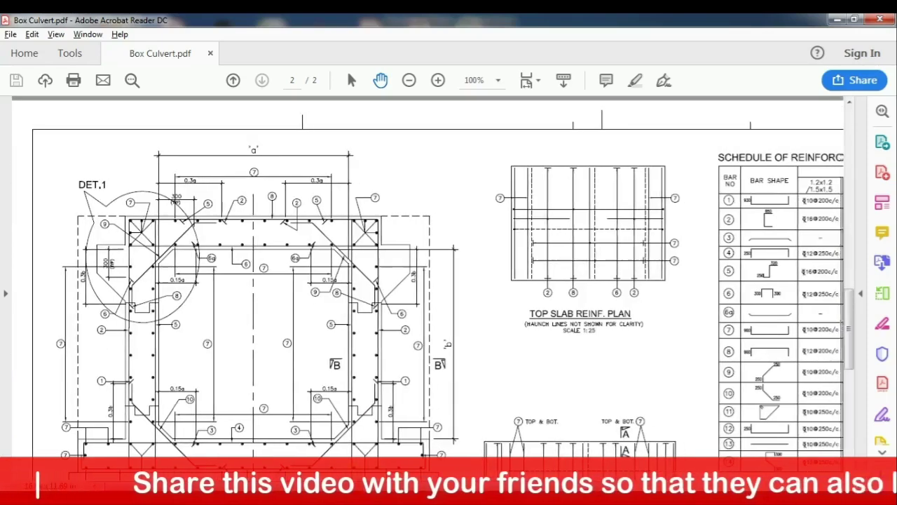
- Bring the Schedule of Reinforcement into view and compare it with the bar bending schedule workbook
left_click_drag(764, 281, 400, 280)
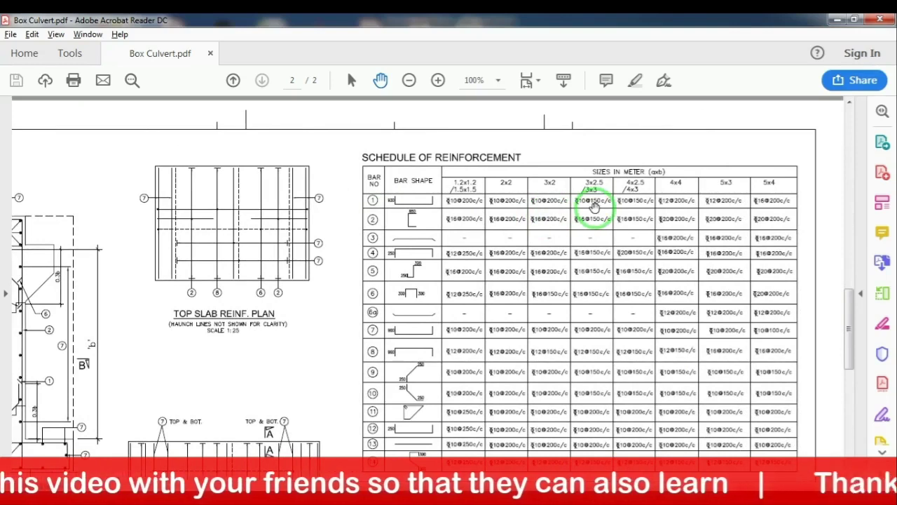
key("alt+Tab")
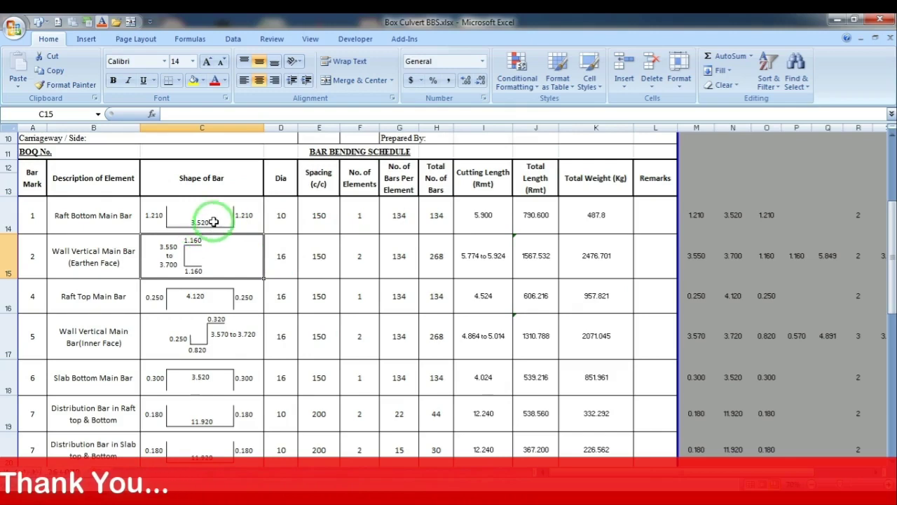
key("alt+Tab")
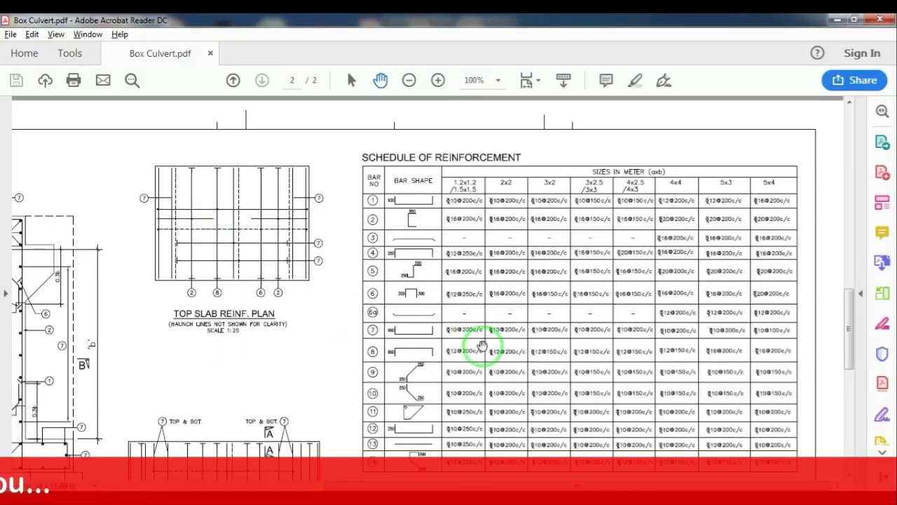
- Scroll back to page 1 showing Detail-A, Detail-B, the culvert SCHEDULE table and NOTES
scroll(482, 345, "up", 3)
scroll(482, 346, "up", 1)
scroll(482, 345, "up", 2)
- Review page 1's culvert schedule and the Dimensions of Box Culvert table
scroll(482, 345, "up", 3)
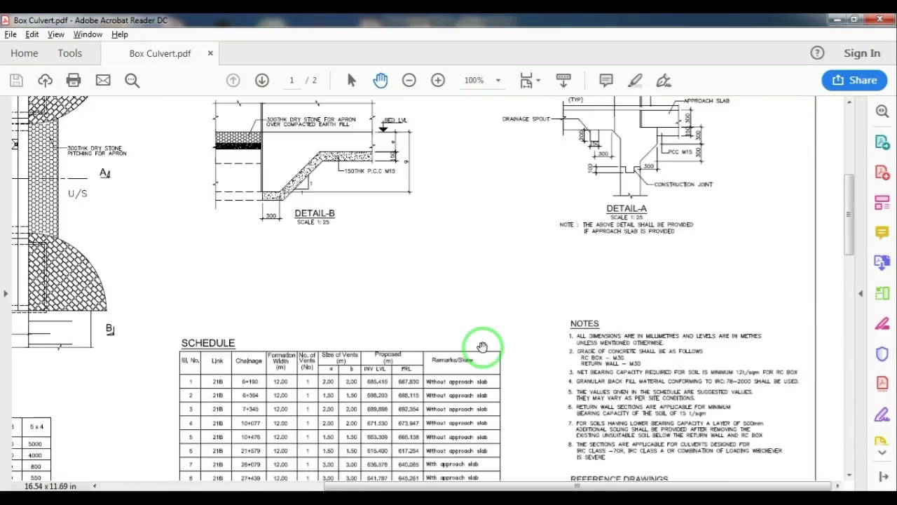
scroll(482, 346, "down", 5)
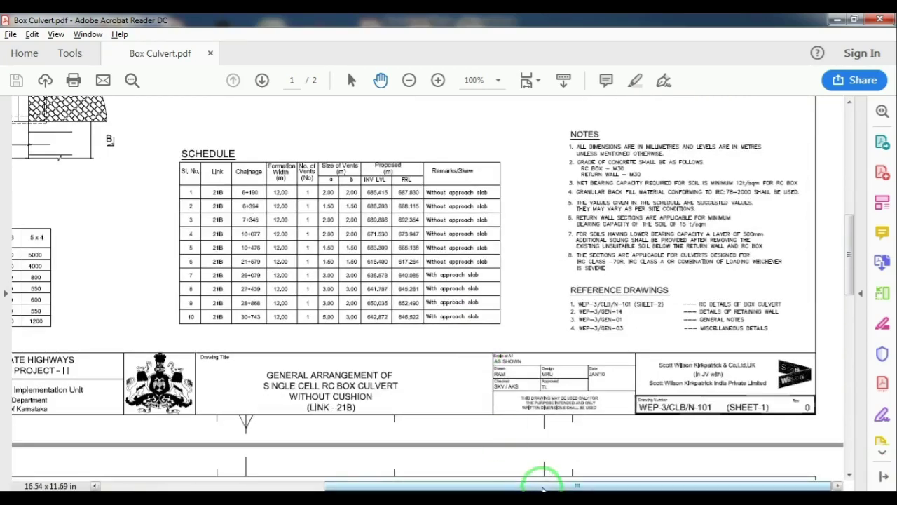
scroll(554, 360, "up", 4)
scroll(561, 414, "up", 5)
scroll(561, 414, "up", 3)
scroll(561, 414, "down", 3)
scroll(561, 414, "down", 5)
scroll(560, 414, "down", 2)
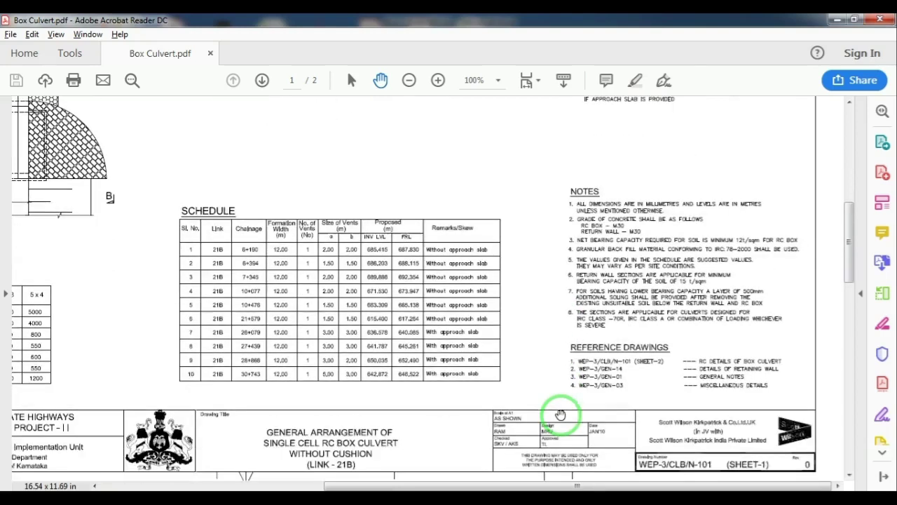
left_click_drag(566, 485, 347, 486)
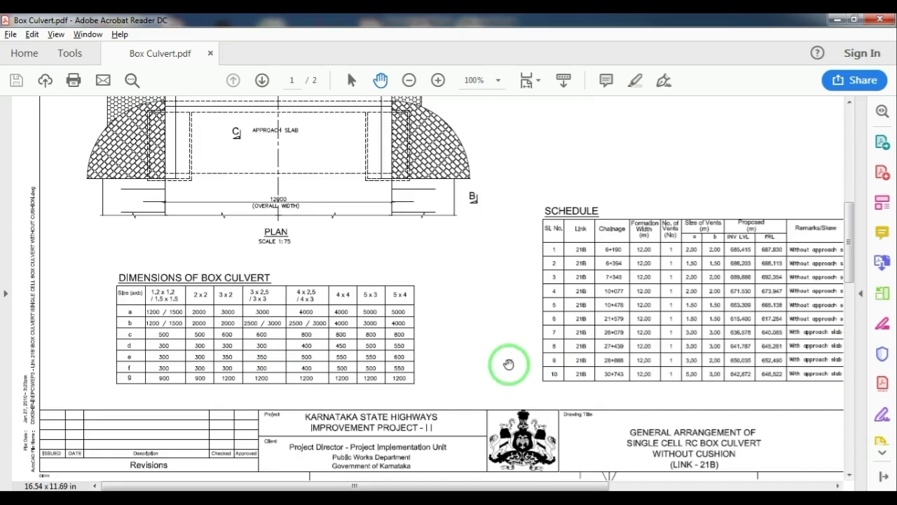
left_click_drag(524, 485, 691, 485)
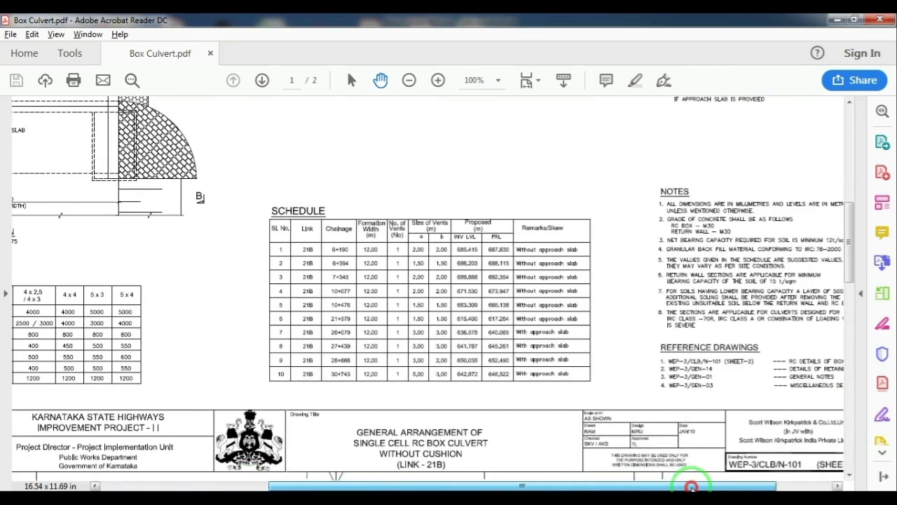
- Compare against the workbook, then return to page 2's bottom slab reinforcement plan beside bar rows 6–14
key("alt+Tab")
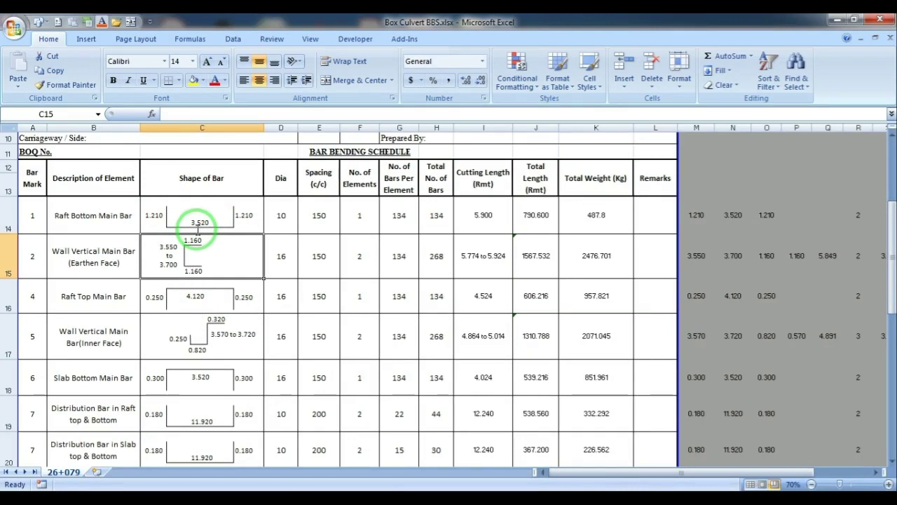
left_click(269, 491)
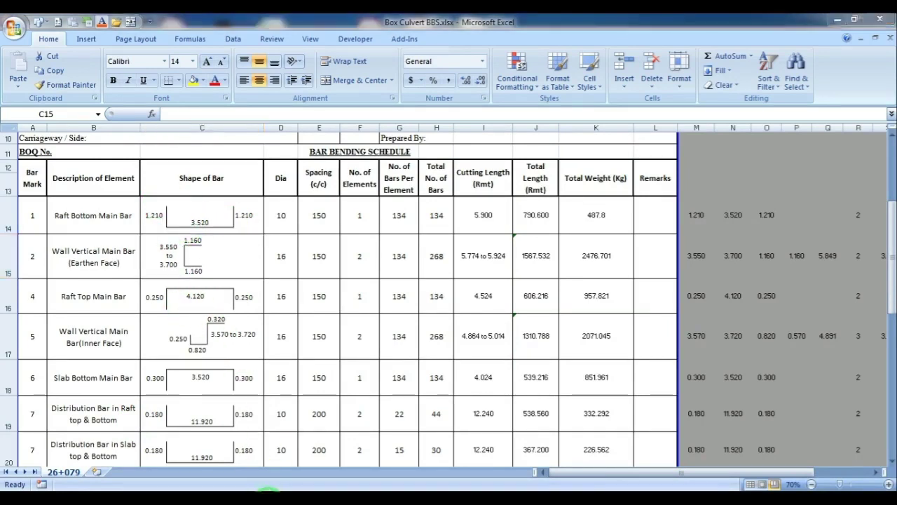
scroll(370, 397, "down", 5)
- Zoom to 200% on the culvert bottom slab detail and compare its bars with the workbook
scroll(372, 394, "down", 3)
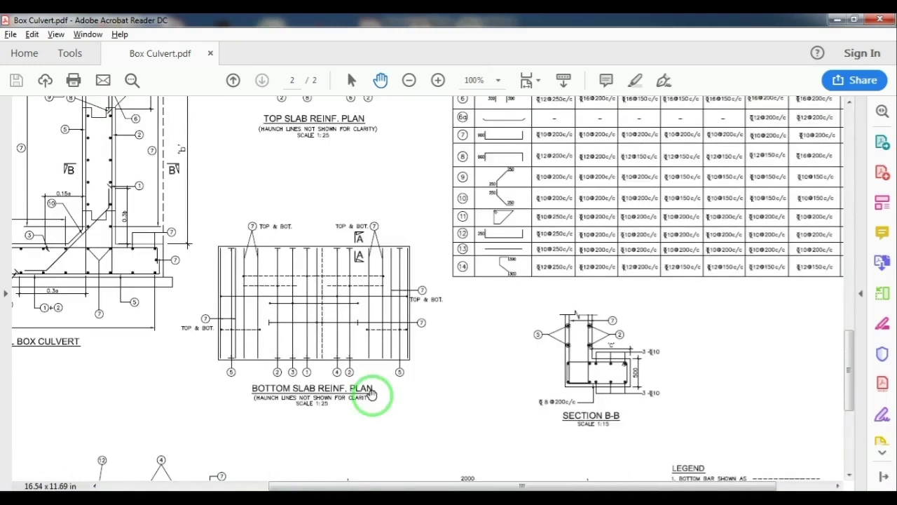
left_click_drag(444, 486, 309, 486)
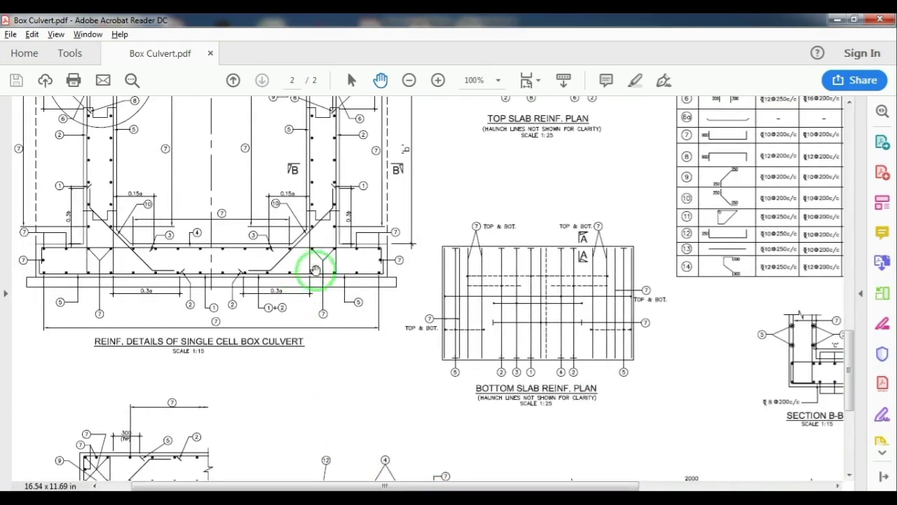
scroll(315, 269, "up", 3)
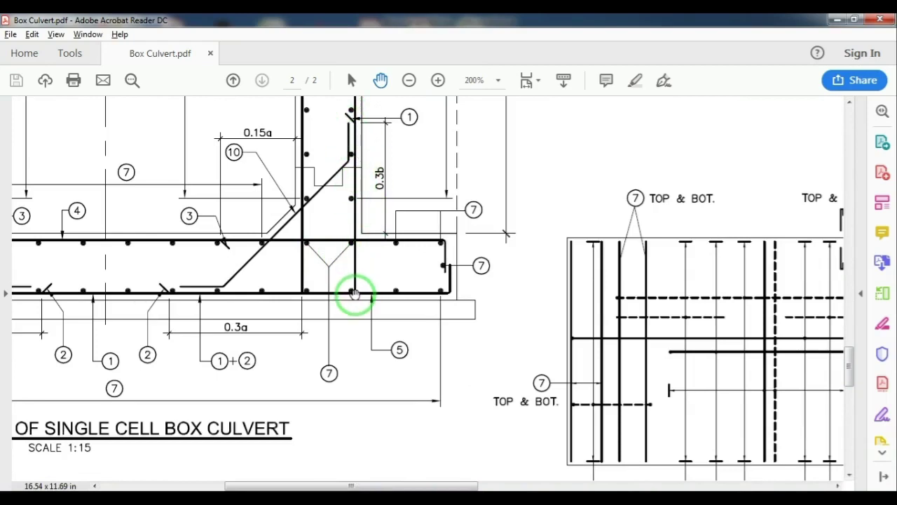
key("alt+Tab")
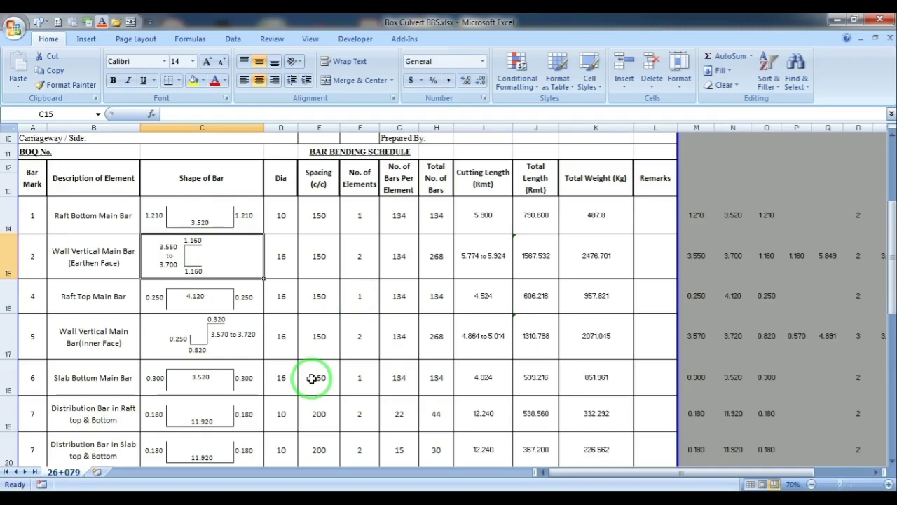
key("alt+Tab")
- Read the notes on M30 concrete and 40 mm clear cover, and check bar 14 in the schedule
scroll(431, 371, "down", 3)
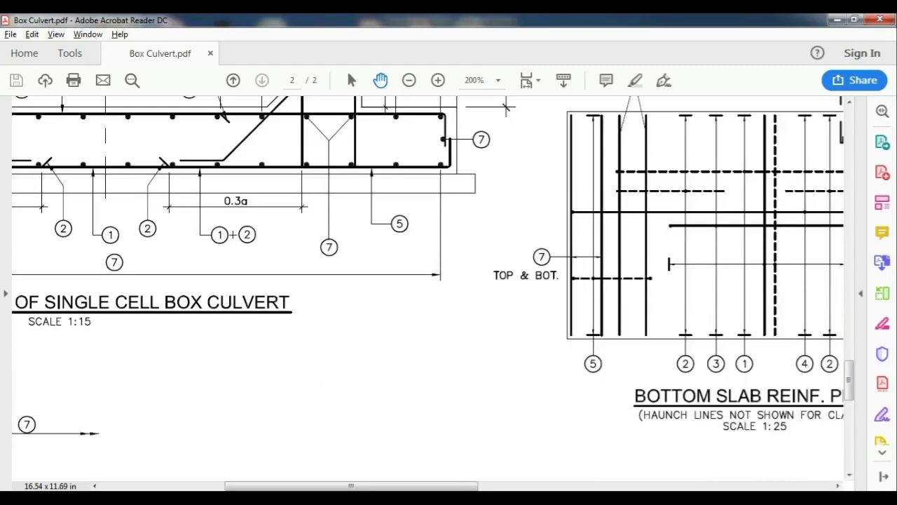
left_click_drag(442, 486, 787, 482)
scroll(631, 335, "down", 5)
scroll(605, 300, "down", 5)
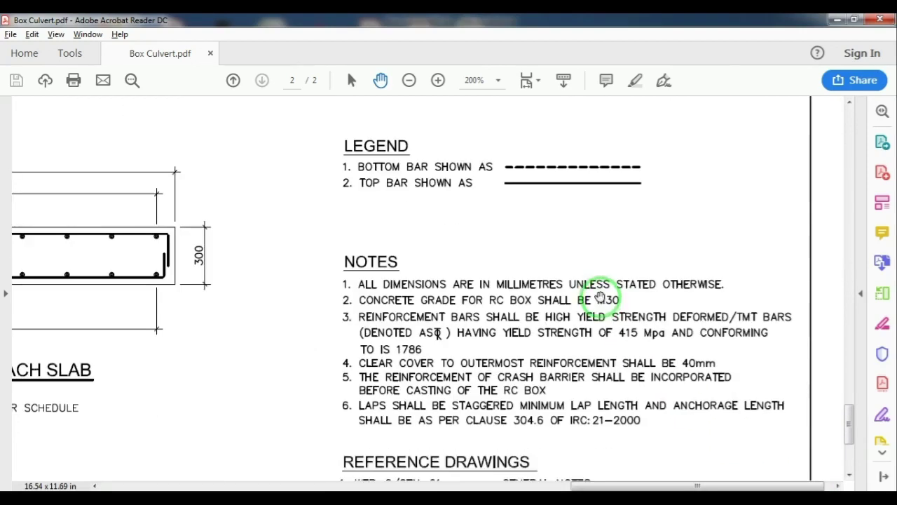
scroll(550, 235, "down", 2)
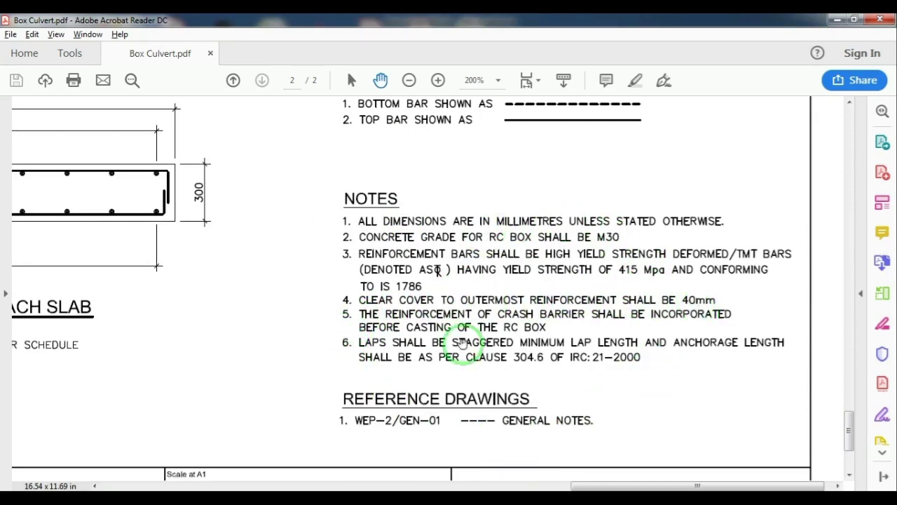
scroll(629, 360, "up", 2)
scroll(629, 360, "up", 2)
scroll(629, 359, "up", 4)
scroll(630, 359, "up", 3)
scroll(629, 359, "up", 1)
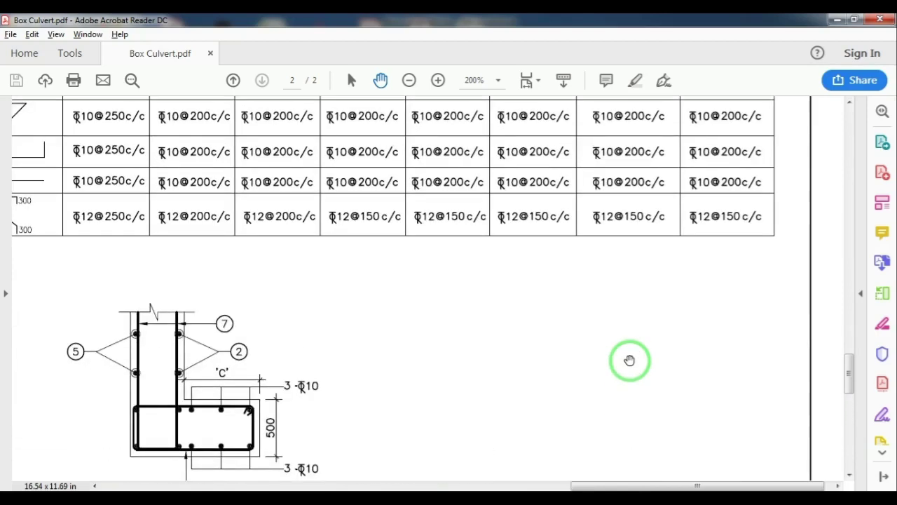
left_click_drag(633, 486, 218, 451)
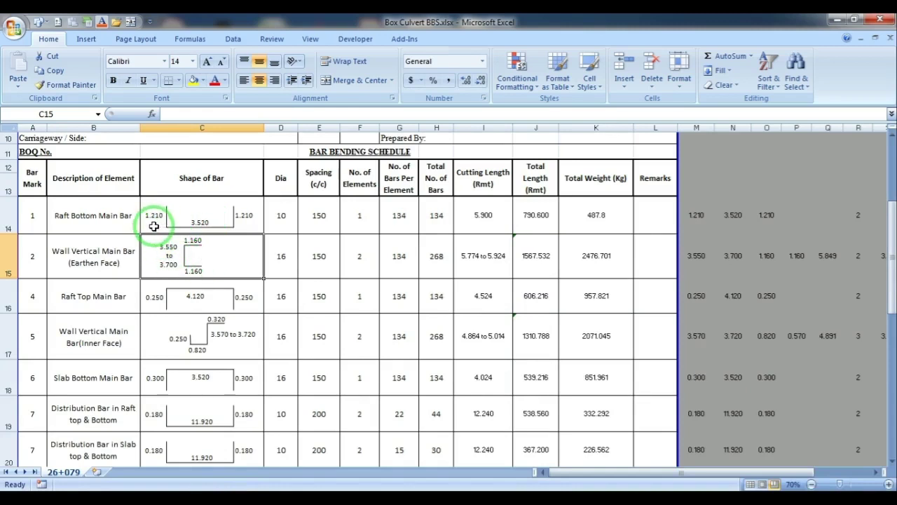
- Back in the drawing, bring the bottom slab detail and its bars into view
key("alt+Tab")
scroll(196, 276, "up", 5)
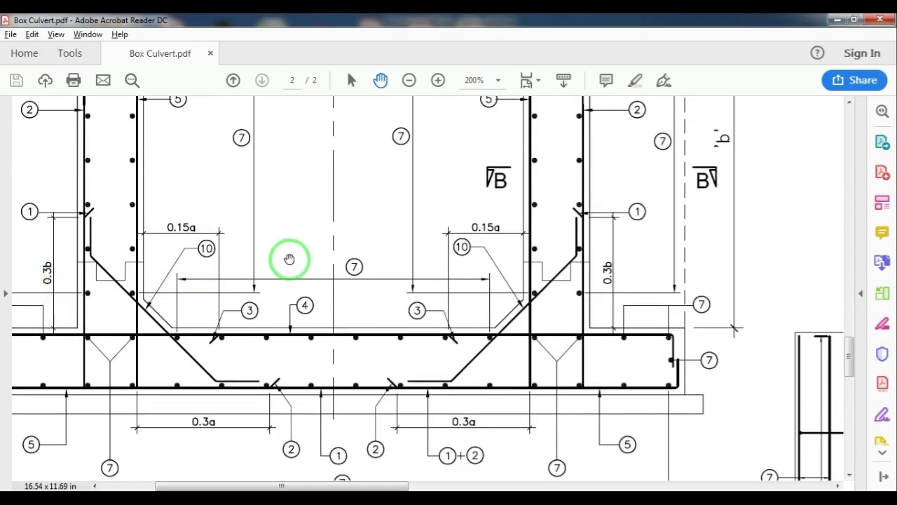
scroll(289, 260, "up", 3)
scroll(289, 259, "down", 1)
scroll(290, 259, "up", 2)
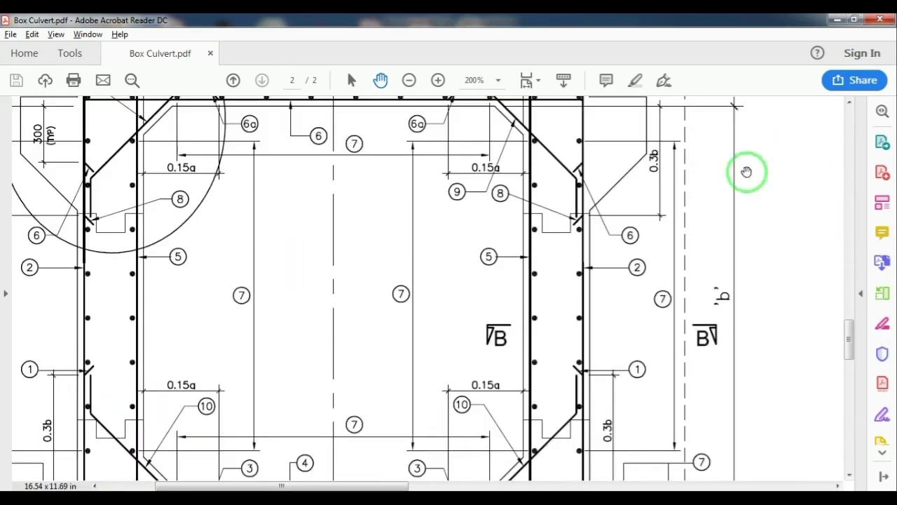
scroll(739, 455, "down", 2)
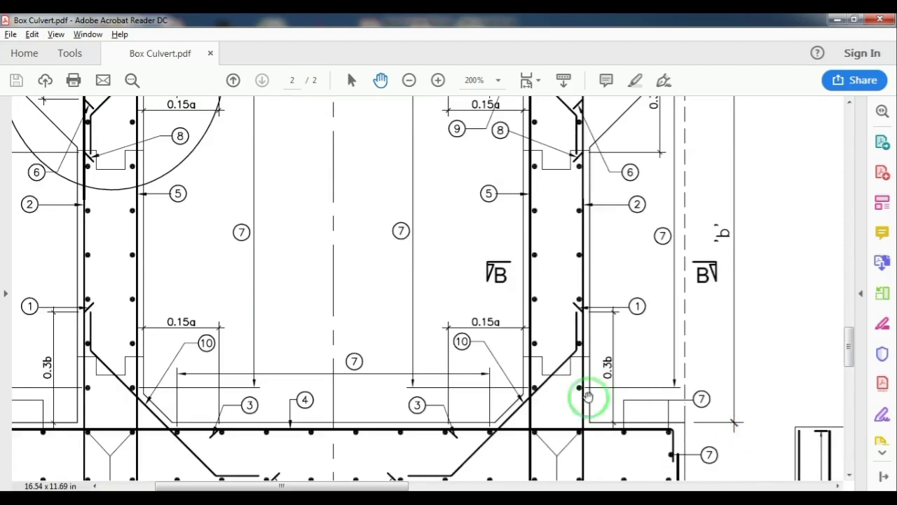
scroll(574, 394, "down", 2)
scroll(574, 394, "down", 1)
left_click_drag(365, 484, 311, 484)
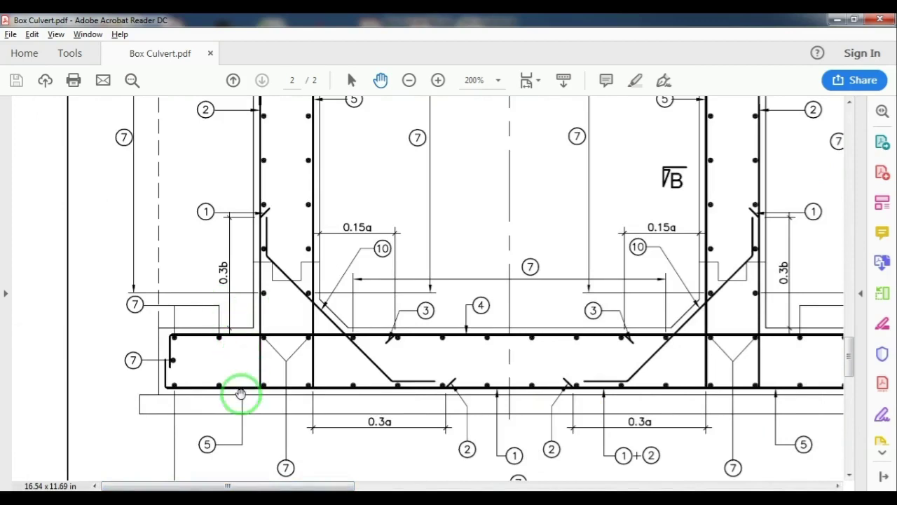
- Cross-check the bottom slab bars against the workbook's inner-face wall vertical main bar row (268 bars, 2071.045 kg)
key("alt+Tab")
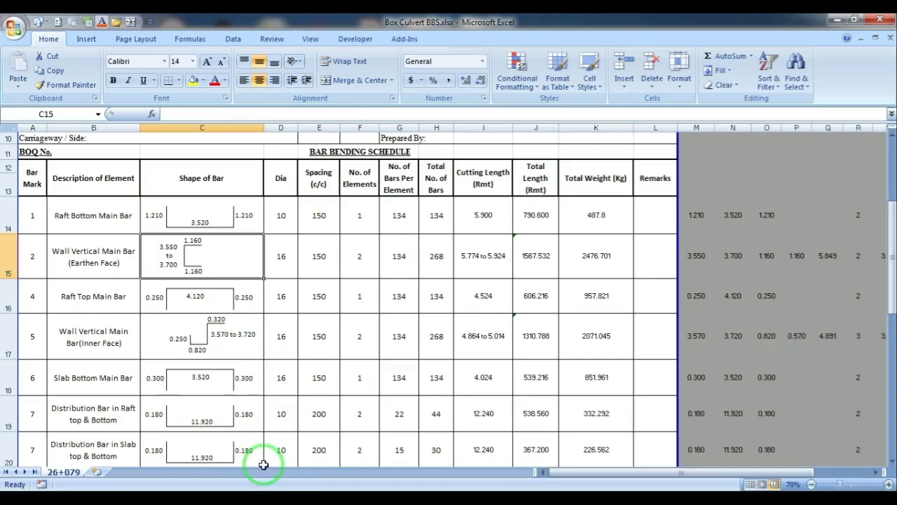
key("alt+Tab")
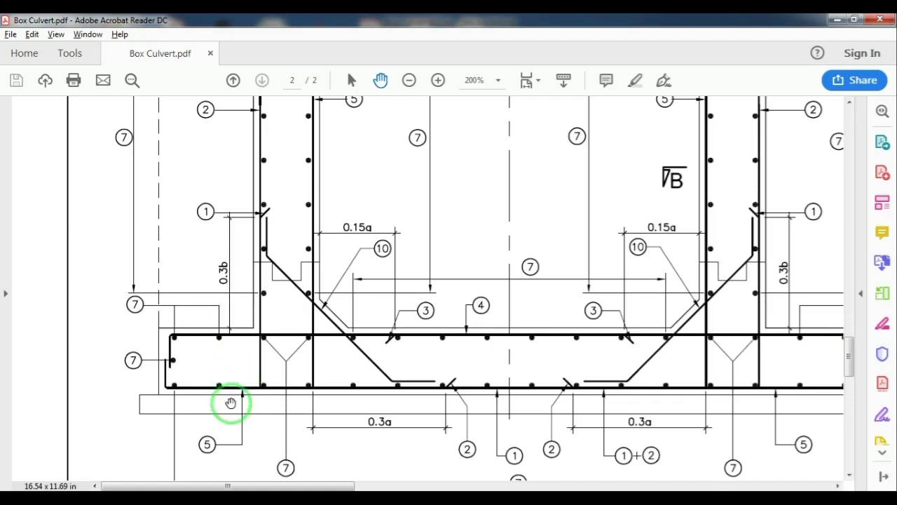
key("alt+Tab")
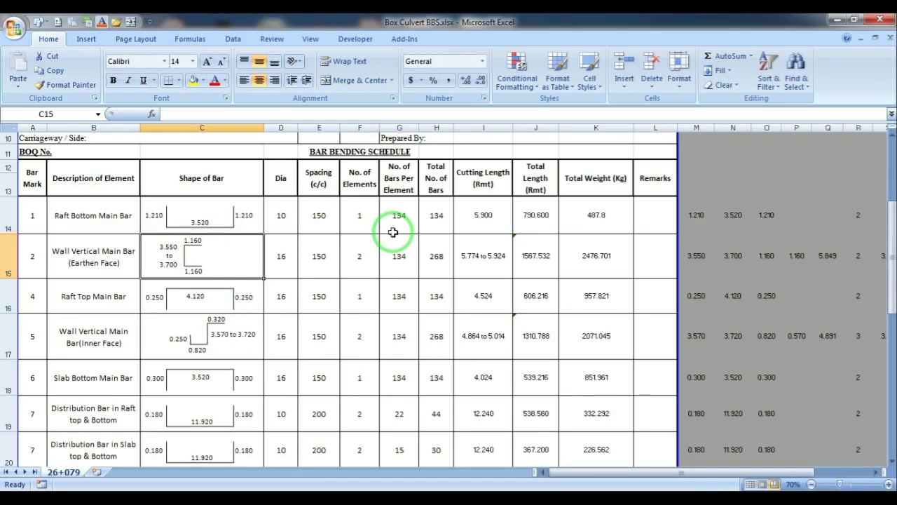
- Add helper cells: M12 giving length 11920 and N12 as +M12/150 (79.46667), cutting bars per element to 81
left_click(697, 163)
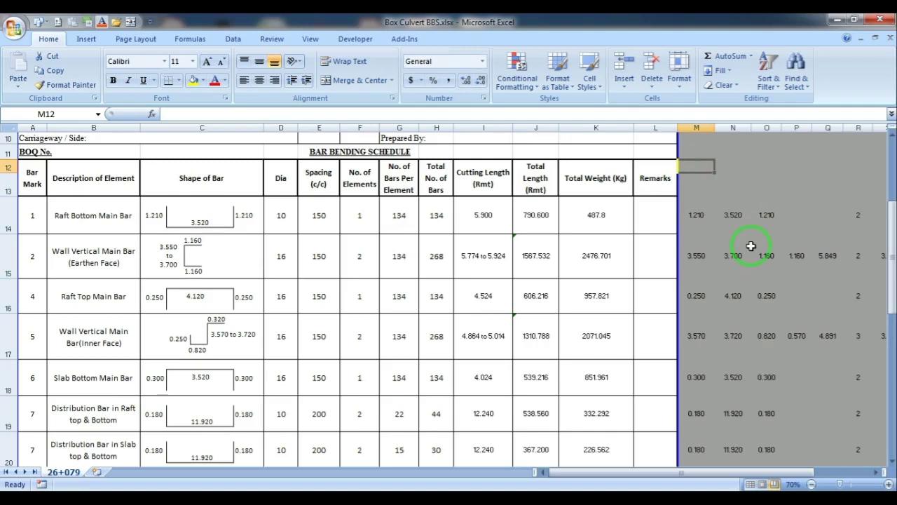
type("+12000-80")
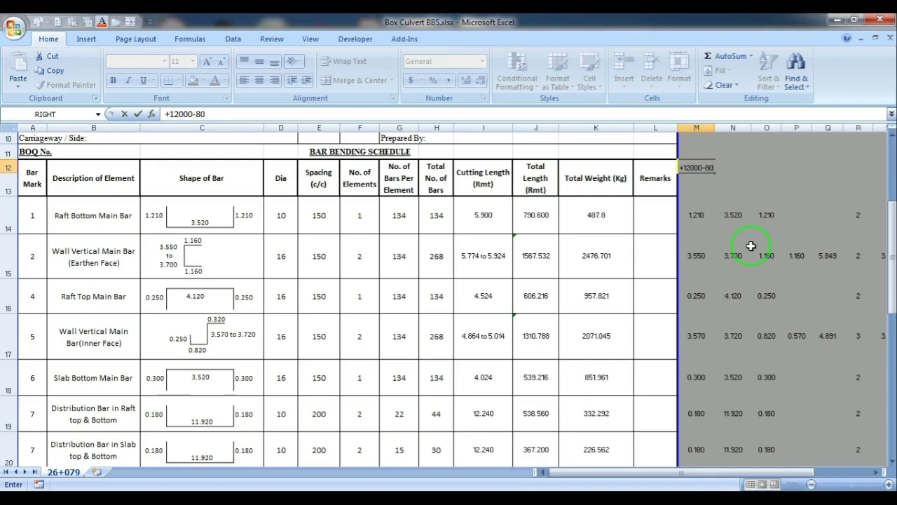
key("Tab")
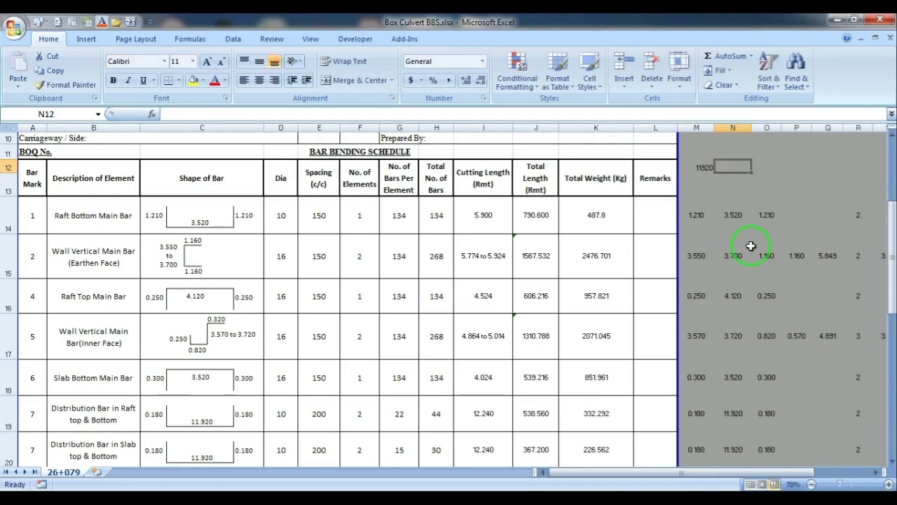
type("+M12/150")
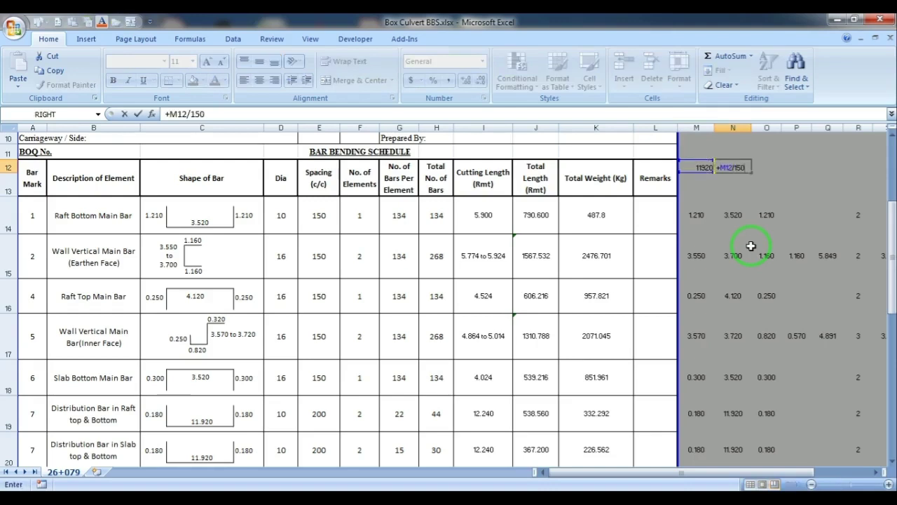
key("Tab")
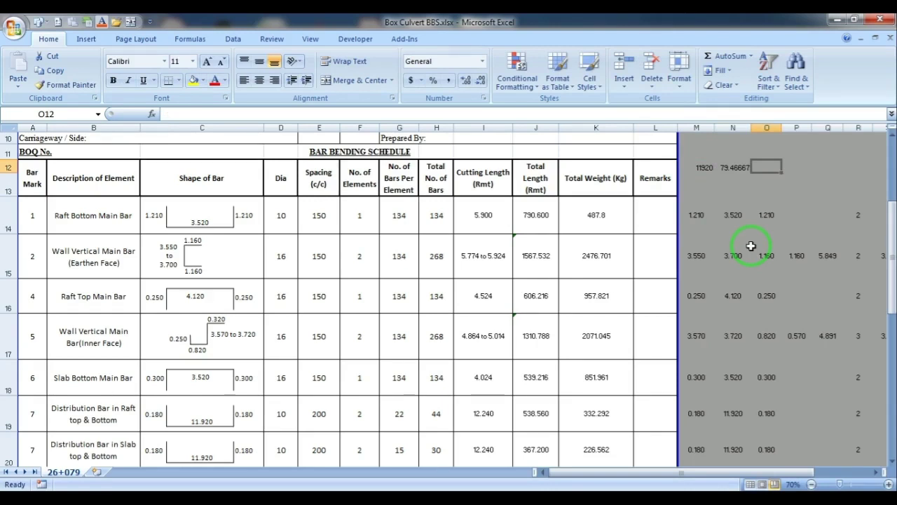
scroll(750, 243, "up", 1)
key("Left")
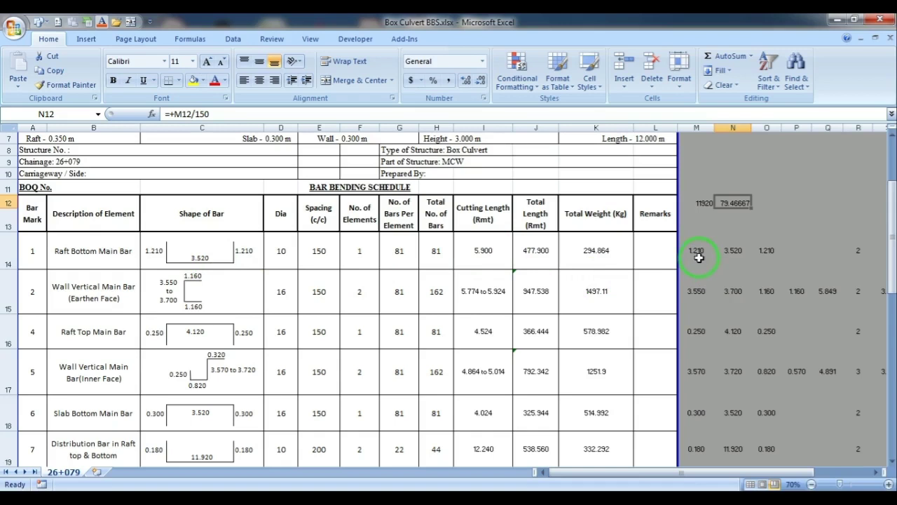
- Inspect bar 1's hook and straight lengths in M14–O14 and its cutting-length formula in I14
left_click(701, 251)
left_click(734, 252)
left_click(774, 249)
left_click(485, 258)
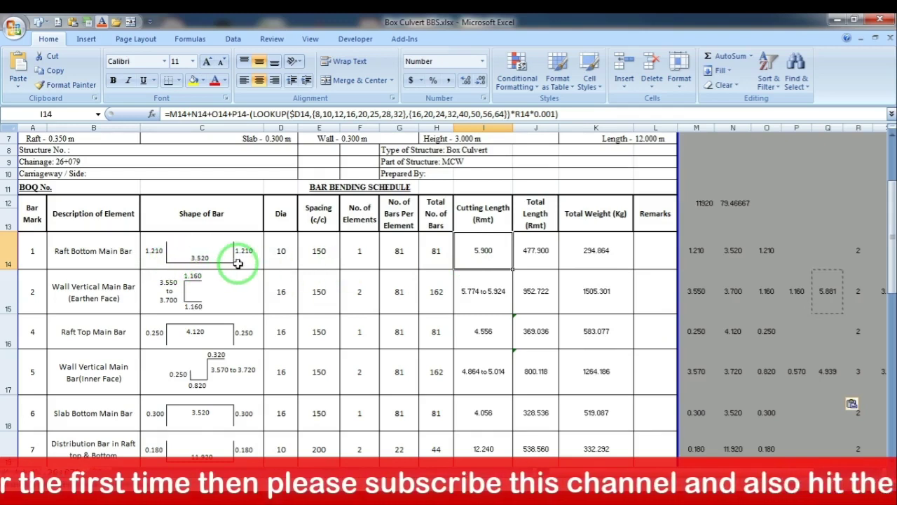
left_click(860, 251)
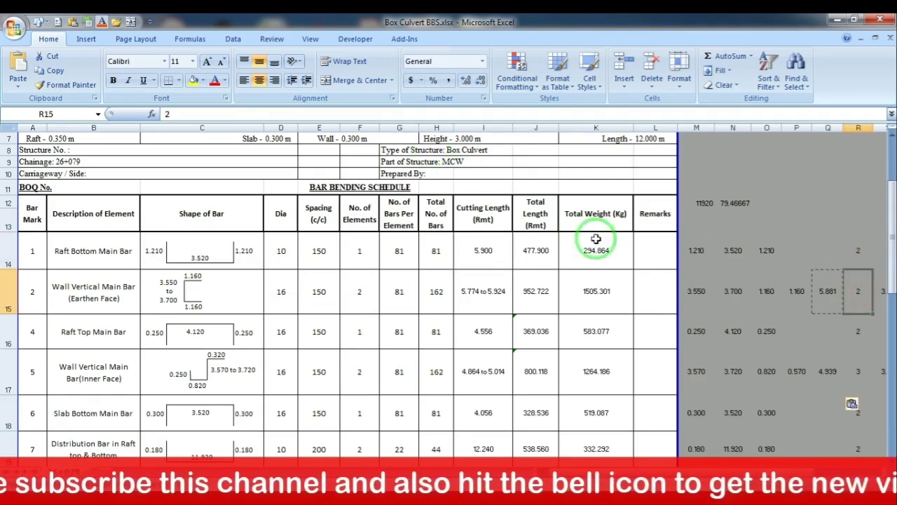
left_click(479, 251)
left_click(805, 281)
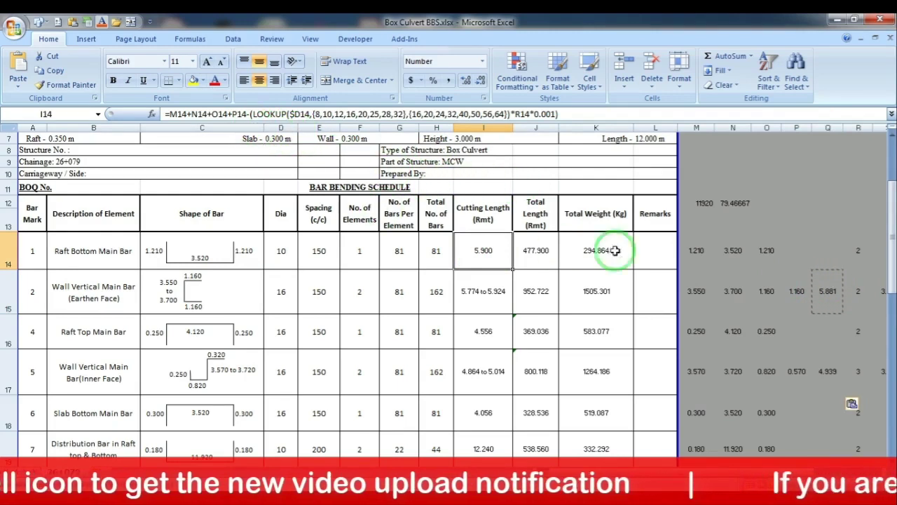
left_click(858, 295)
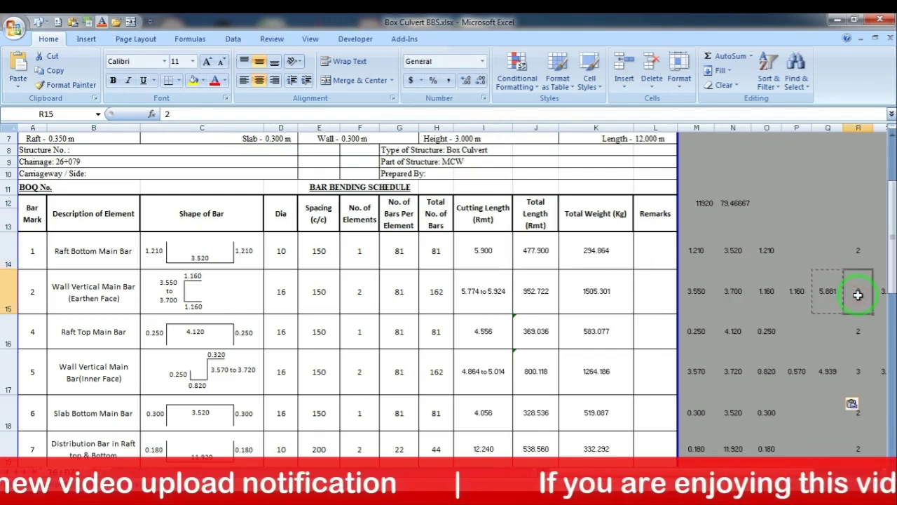
left_click(858, 250)
left_click(483, 253)
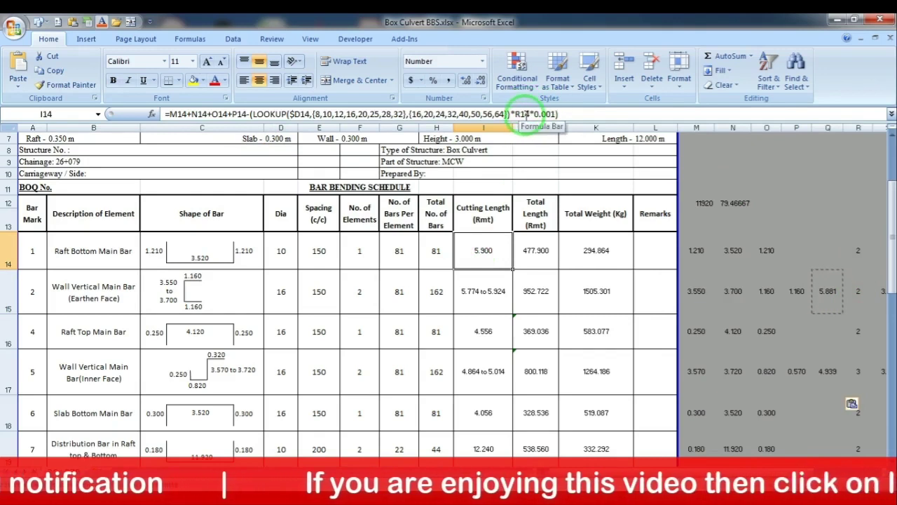
left_click(250, 113)
type("(")
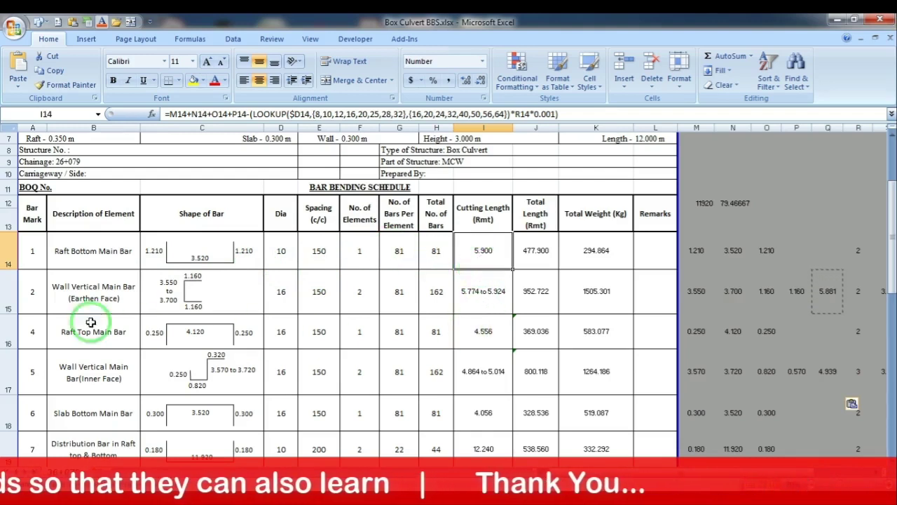
- Check bar 1's total length (J14) and weight (K14) formulas, then move to bar mark 2
left_click(532, 258)
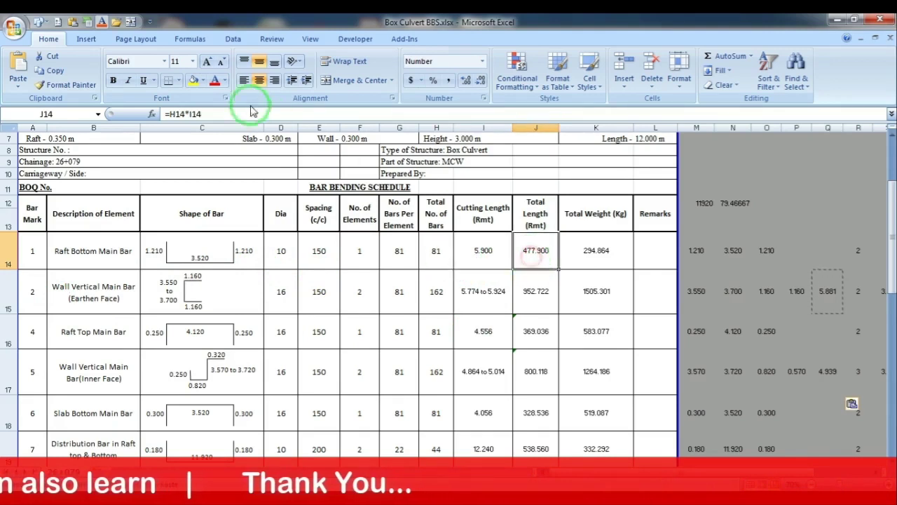
left_click(587, 253)
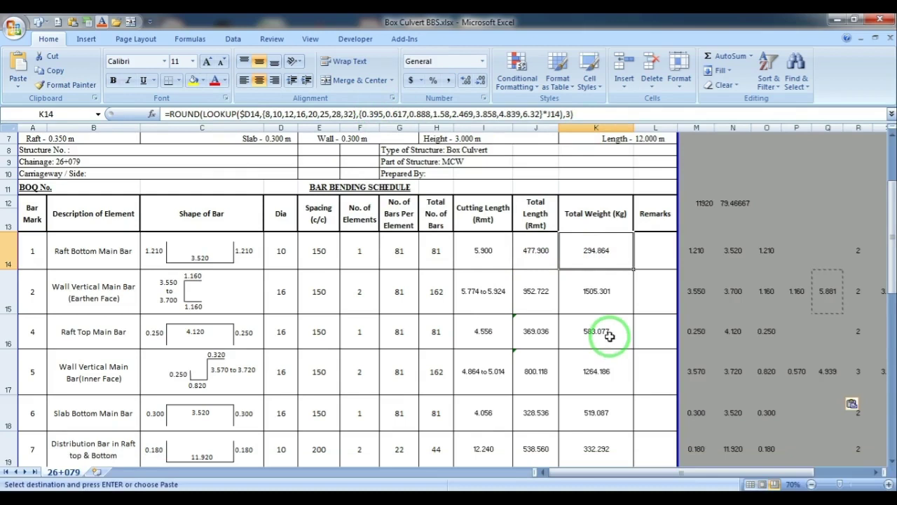
left_click(28, 294)
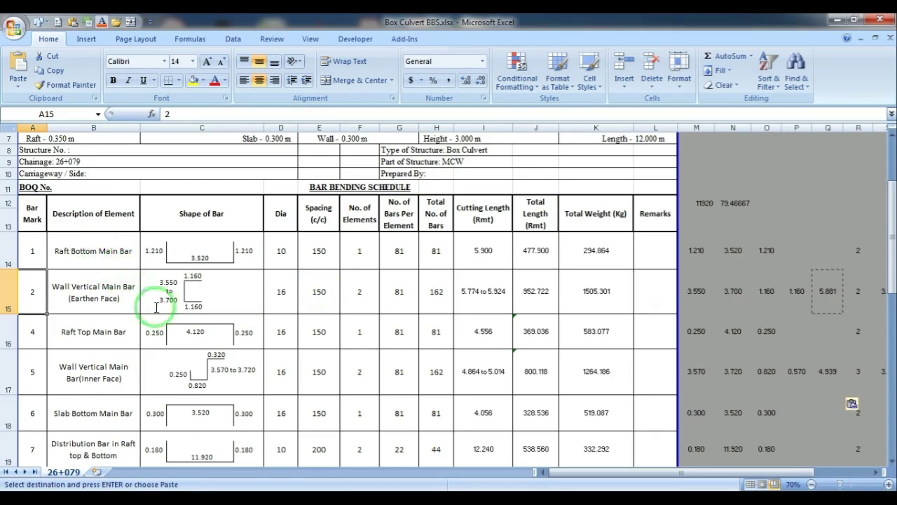
- Bring up the drawing's page 2 bottom slab showing bars 1, 3, 4, 7 and 10
key("alt+Tab")
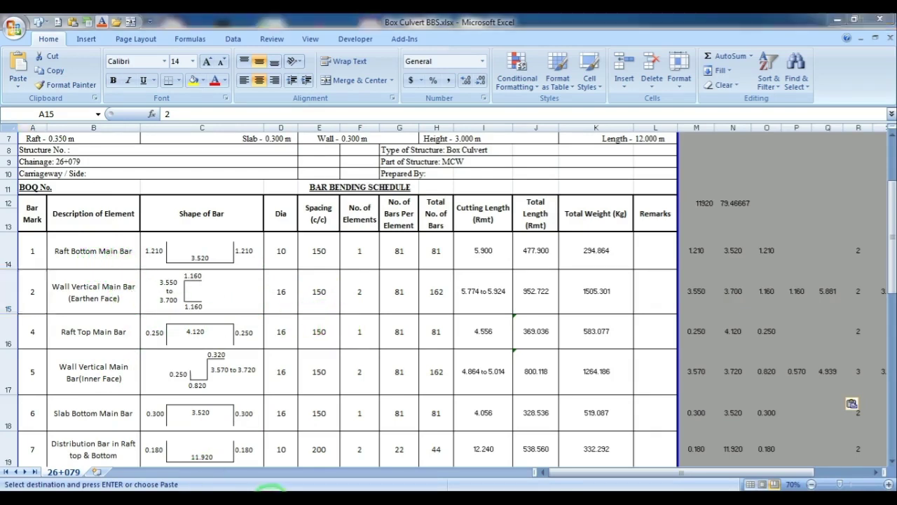
scroll(322, 385, "down", 3)
scroll(322, 385, "down", 4)
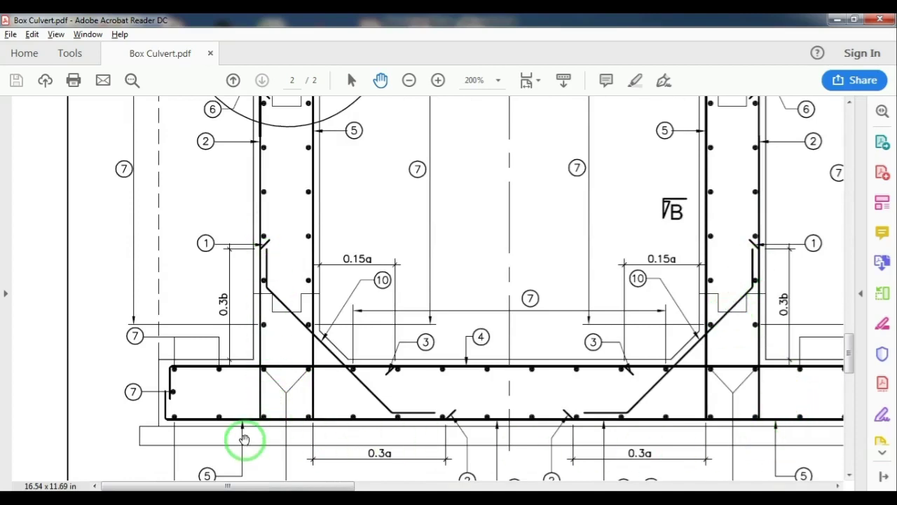
key("alt+Tab")
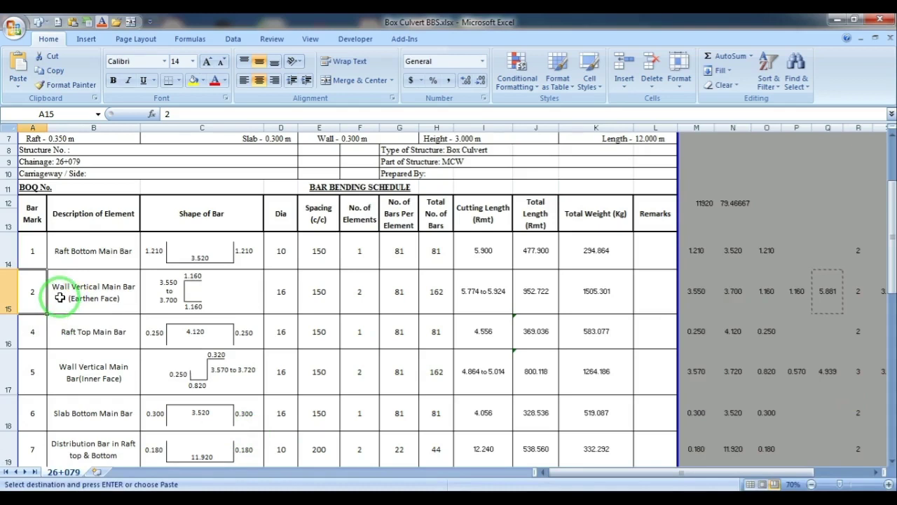
key("alt+Tab")
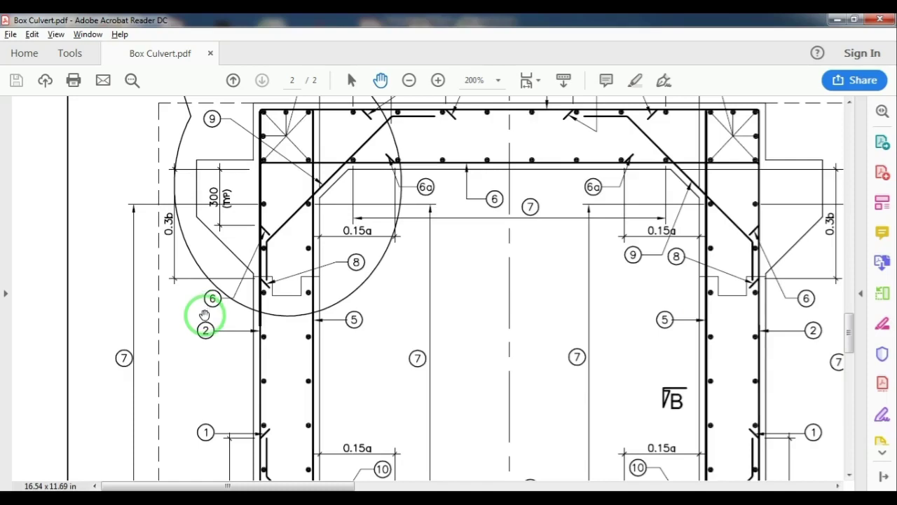
scroll(234, 341, "down", 1, "ctrl")
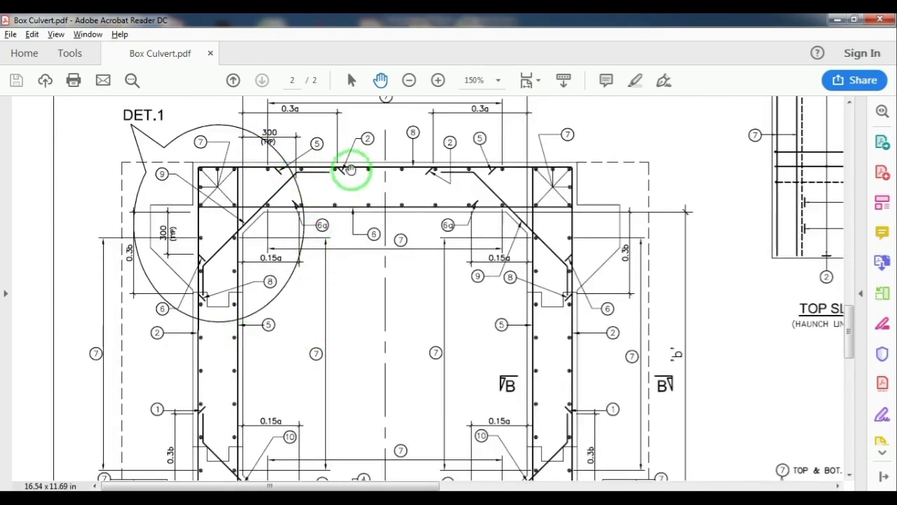
scroll(192, 404, "down", 5)
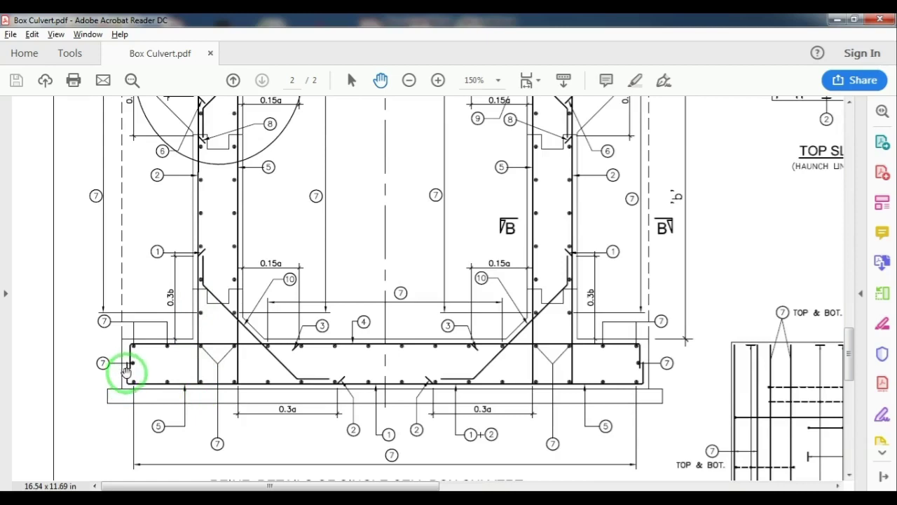
left_click_drag(361, 485, 626, 485)
scroll(610, 415, "up", 1)
scroll(610, 414, "up", 3)
scroll(612, 412, "up", 3)
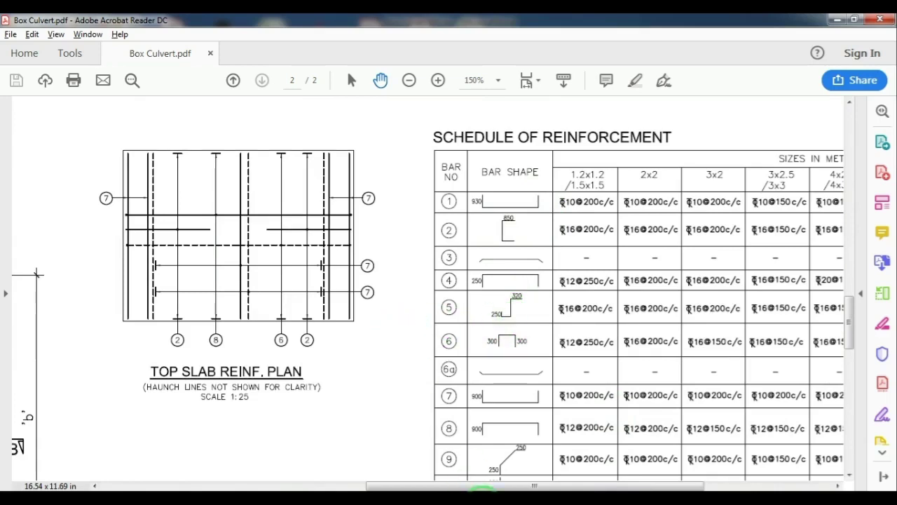
left_click_drag(498, 484, 210, 457)
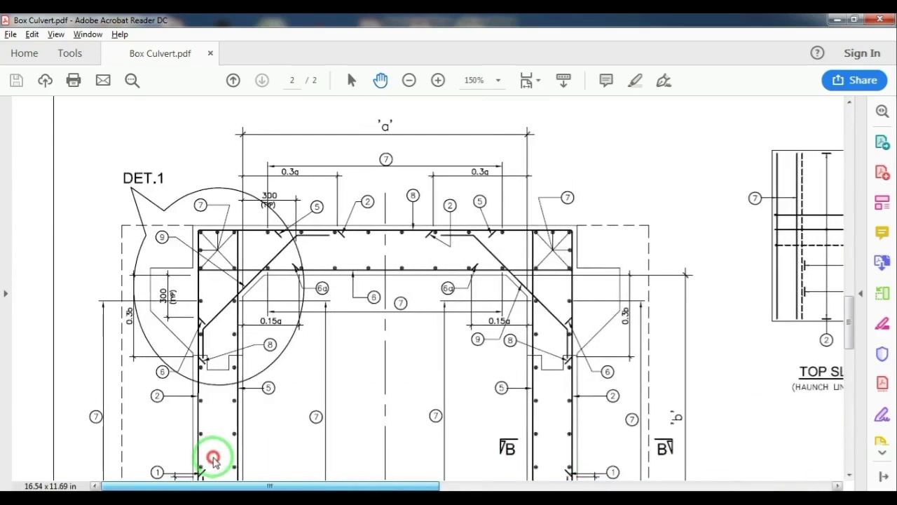
key("alt+Tab")
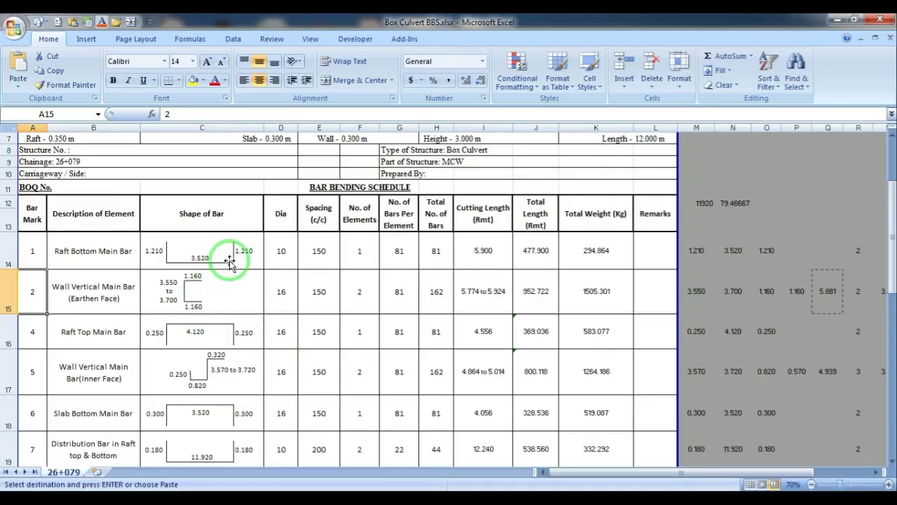
key("alt+Tab")
scroll(240, 320, "down", 5)
scroll(274, 334, "down", 1)
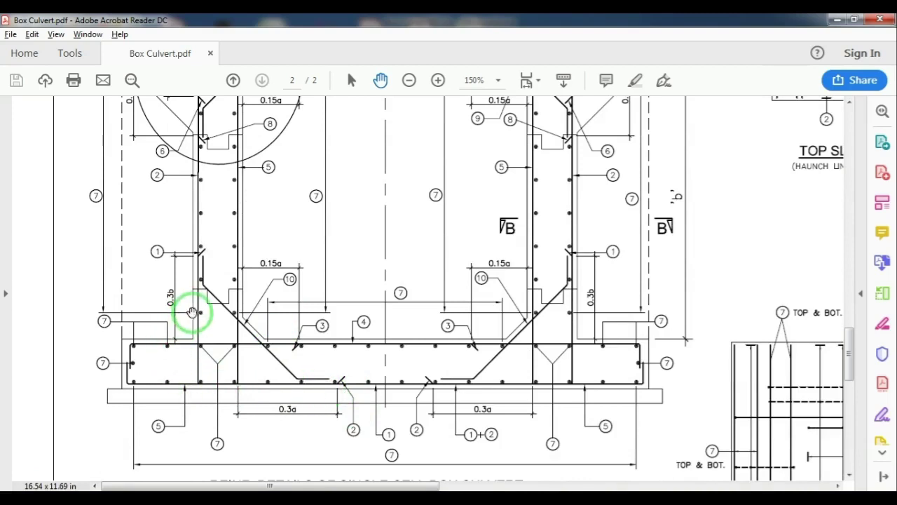
- View the DET.1 top slab detail, then return to the workbook at bar 5's inner-face wall shape
scroll(211, 343, "up", 2)
scroll(217, 354, "up", 1)
scroll(219, 352, "up", 1)
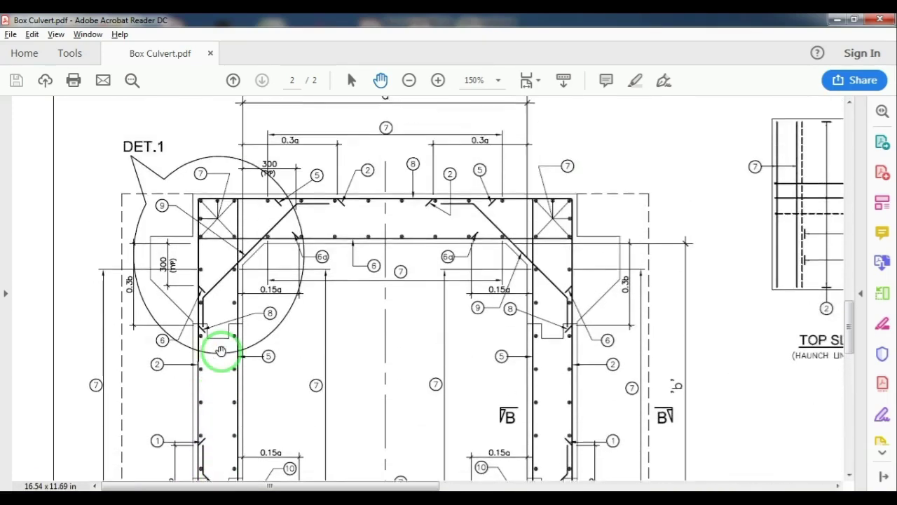
scroll(220, 350, "down", 2)
key("alt+Tab")
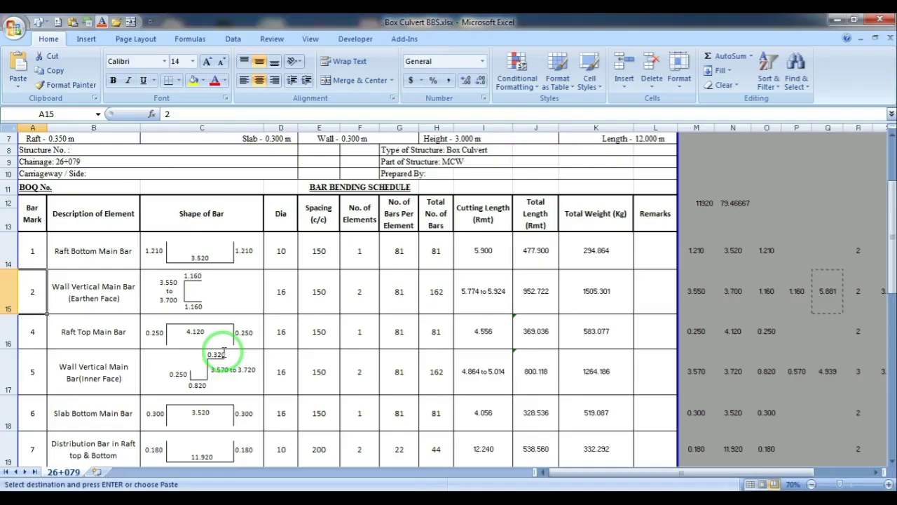
- Bring the drawing up to page 1's SECTION A-A with its 12000 and 11000 widths
key("alt+Tab")
scroll(231, 336, "up", 5)
scroll(266, 308, "up", 5)
scroll(291, 312, "up", 4)
scroll(291, 316, "up", 5)
scroll(291, 316, "up", 3)
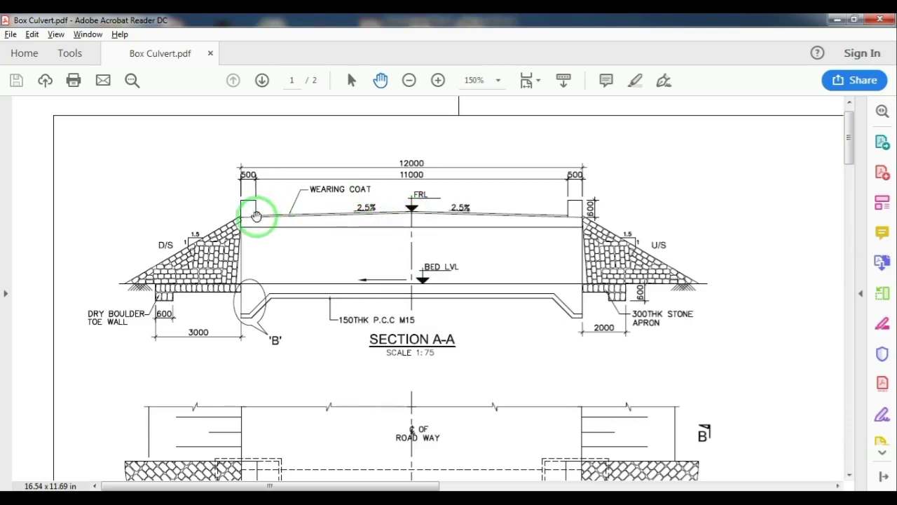
- Examine SECTION A-A's overall dimensions, then return to the 26+079 sheet listing bars 1–7
scroll(392, 253, "down", 1)
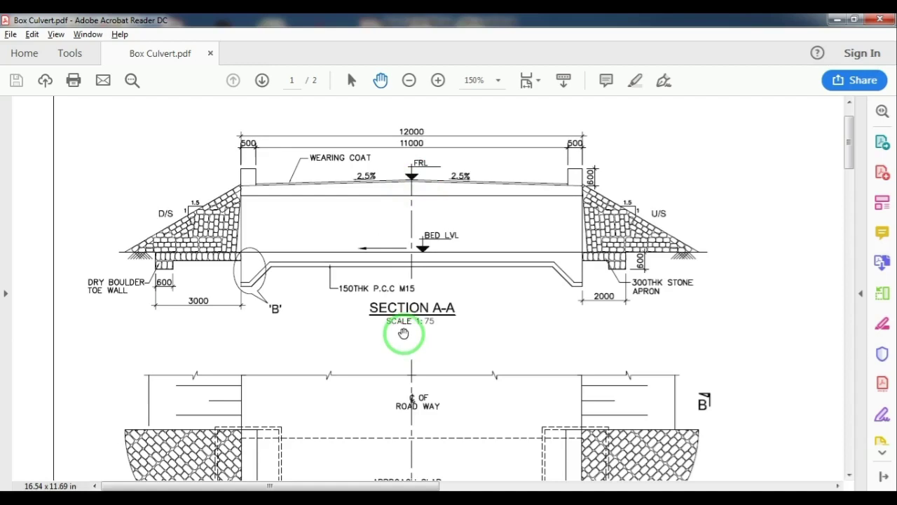
scroll(405, 328, "down", 1)
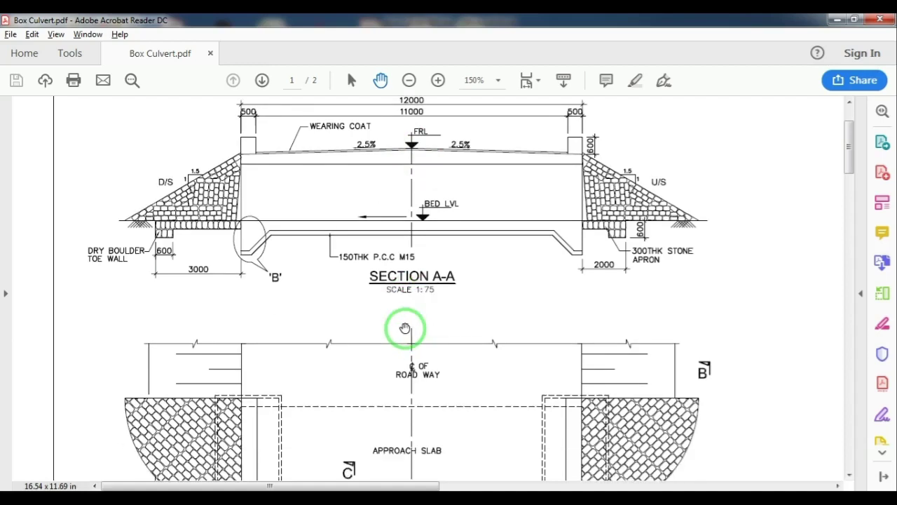
scroll(405, 328, "up", 1)
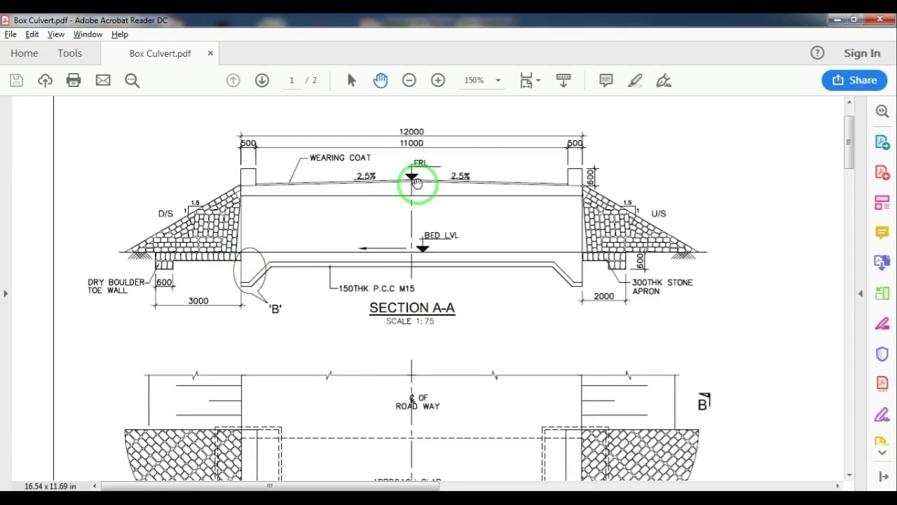
key("alt+Tab")
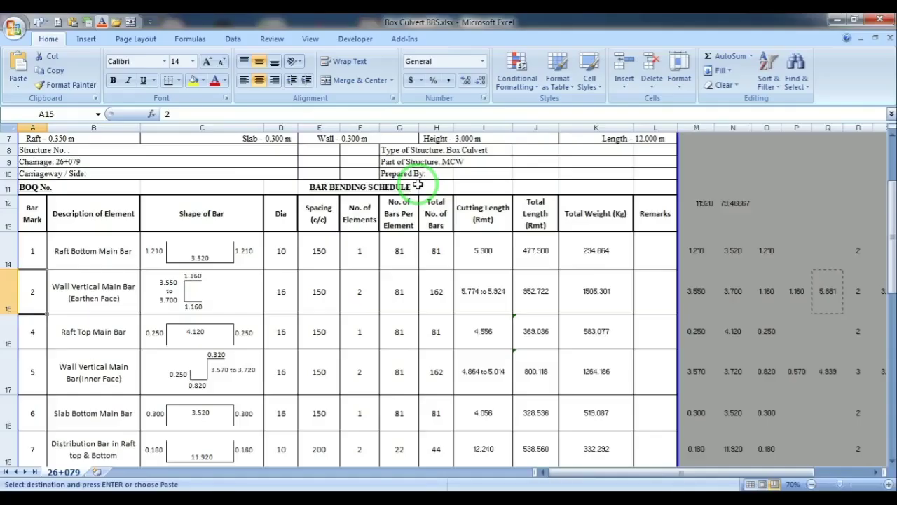
- Enter the dimensions 0.35, 3 and 0.3 across cells M10 to O10
key("alt+Tab")
key("alt+Tab")
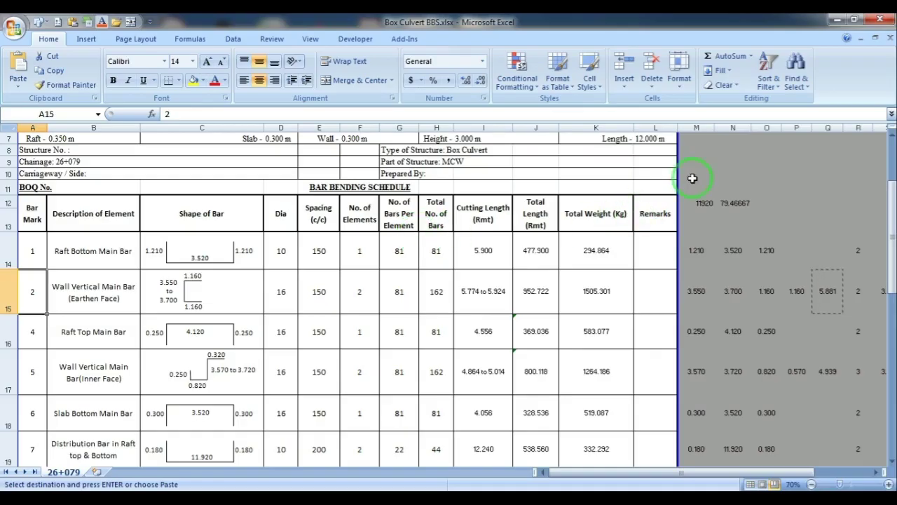
left_click(701, 173)
type("0.350")
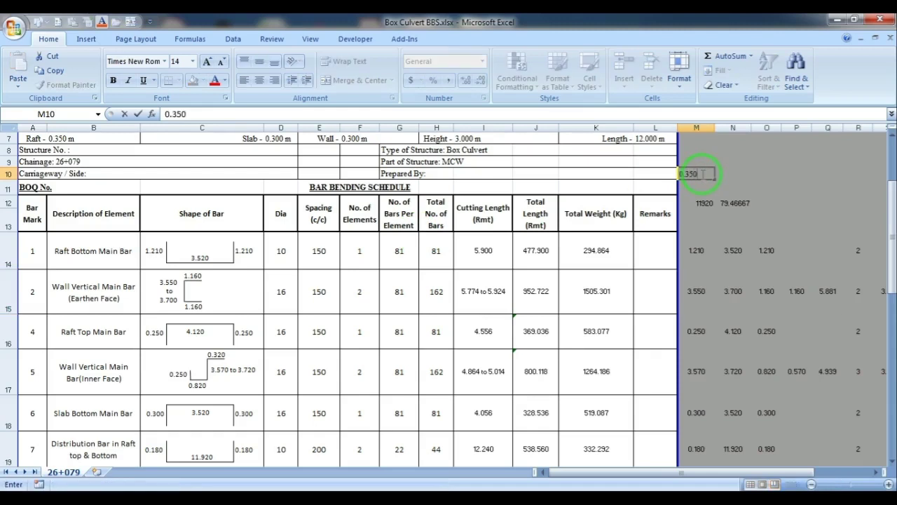
key("Tab")
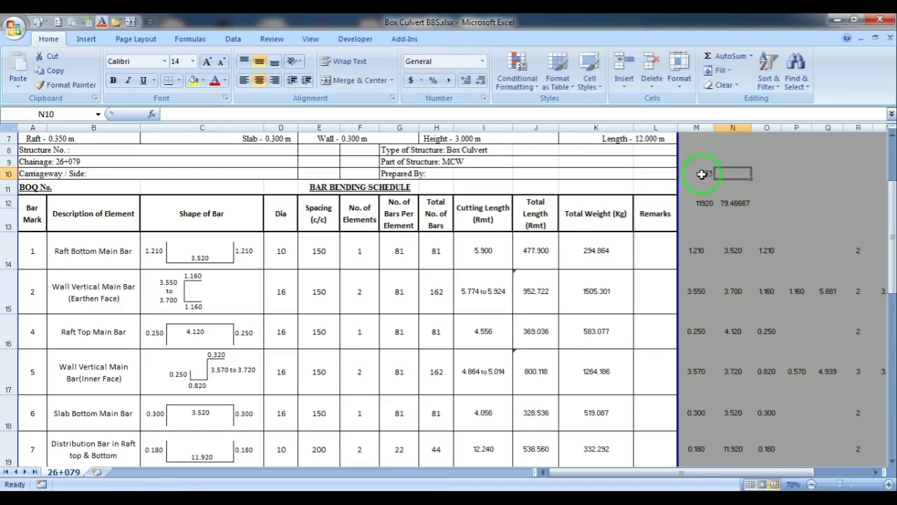
type("3")
key("Tab")
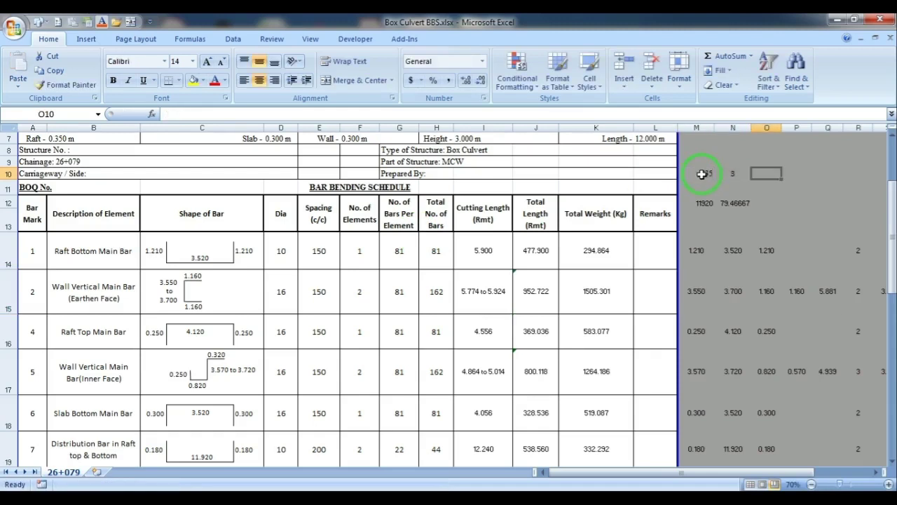
type("0.3")
key("Tab")
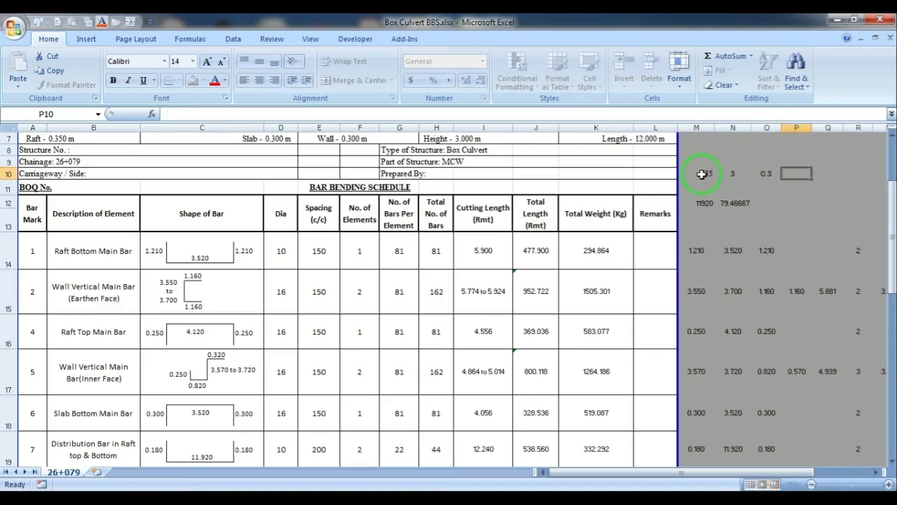
- Add a sum formula in P10 totalling M10:O10 to 3.650
type("+M10+N10+O10")
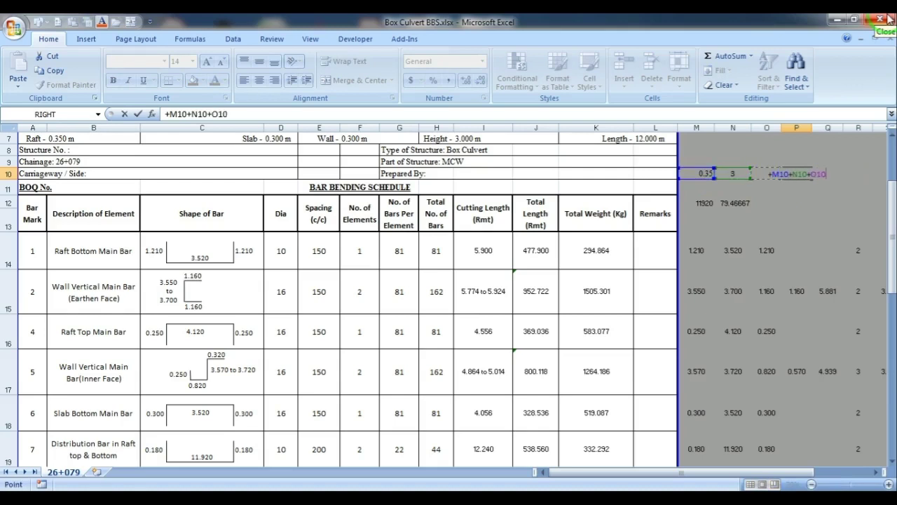
key("Tab")
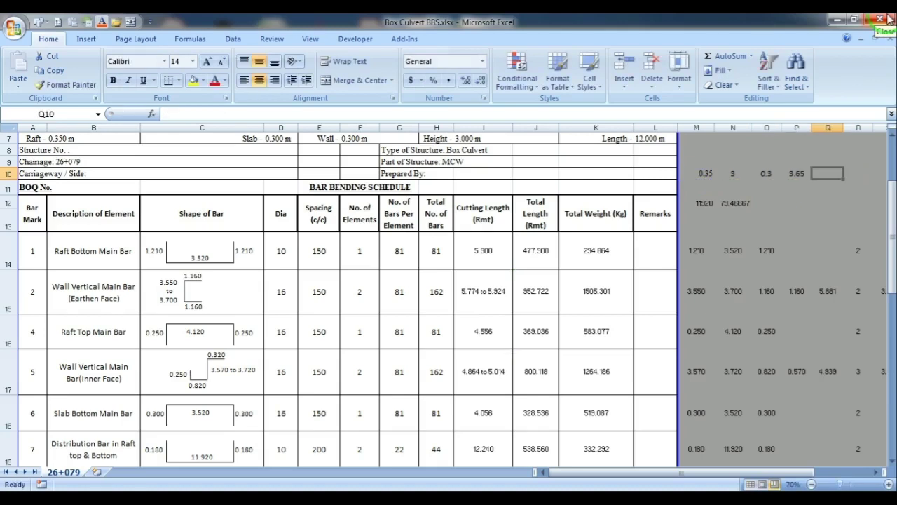
left_click(795, 175)
left_click(465, 80)
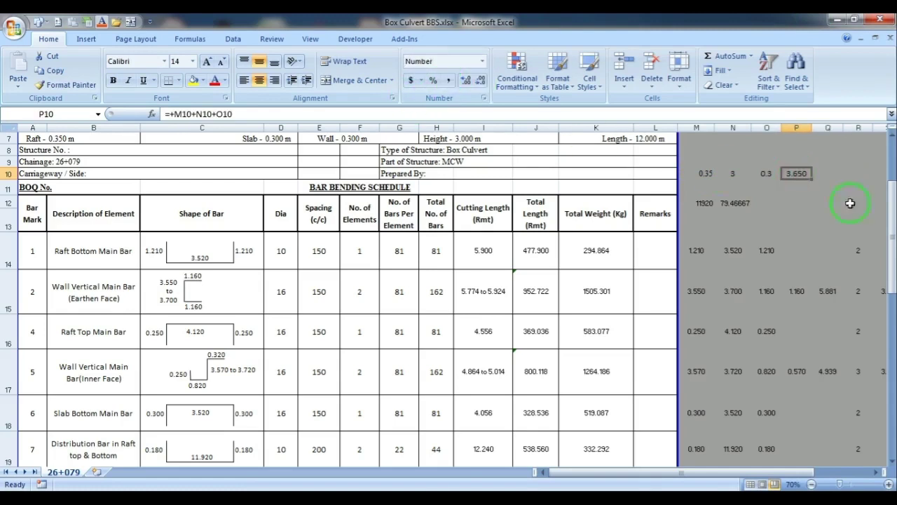
key("alt+Tab")
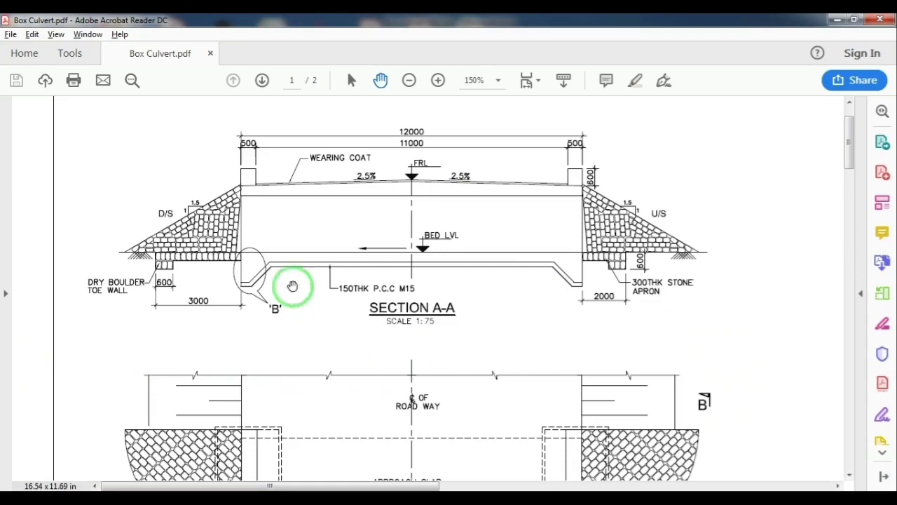
- Compare the drawing's Dimensions of Box Culvert table against the schedule's 3.650 total
key("alt+Tab")
key("alt+Tab")
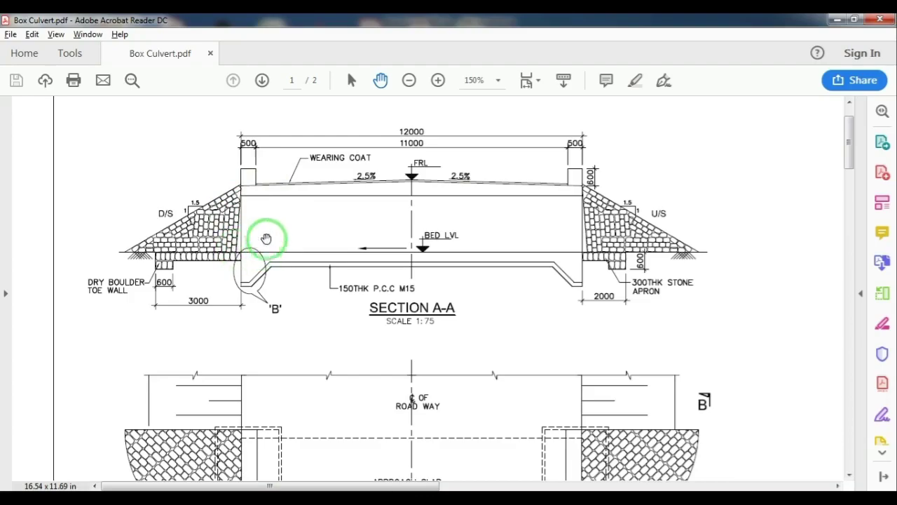
key("alt+Tab")
key("alt+Tab")
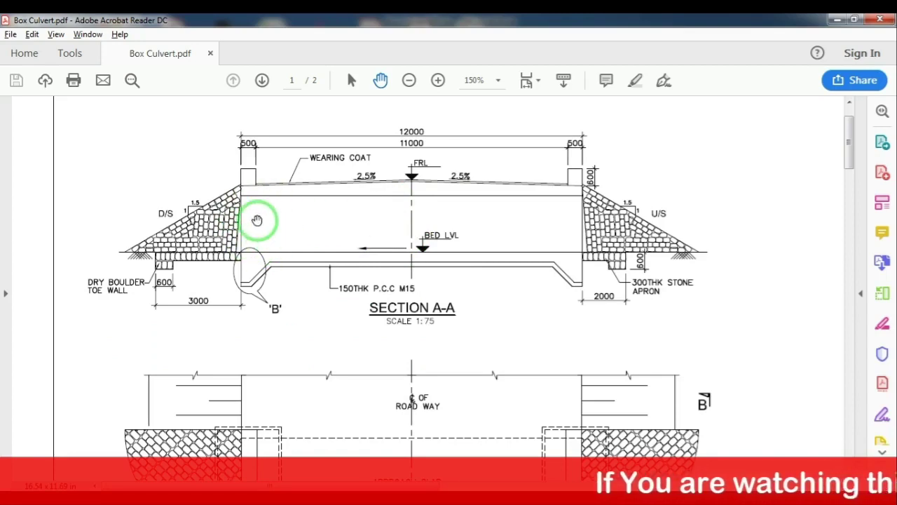
key("alt+Tab")
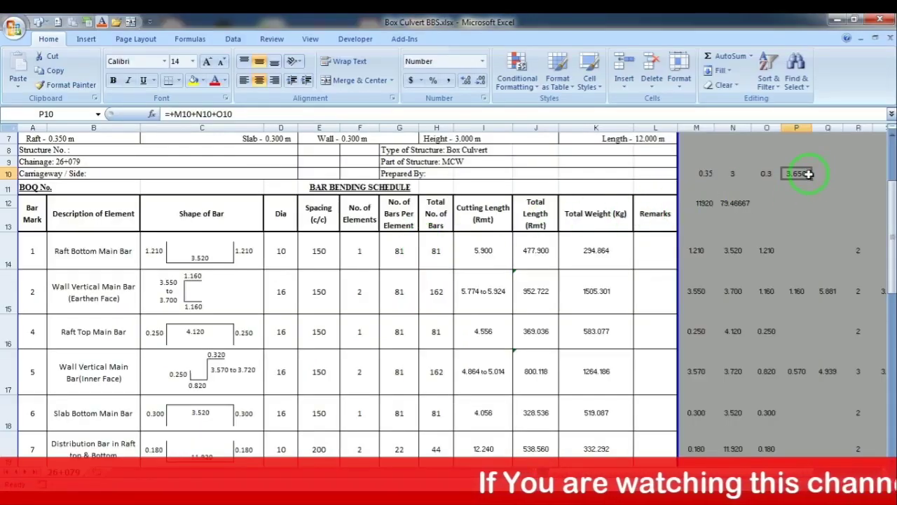
key("alt+Tab")
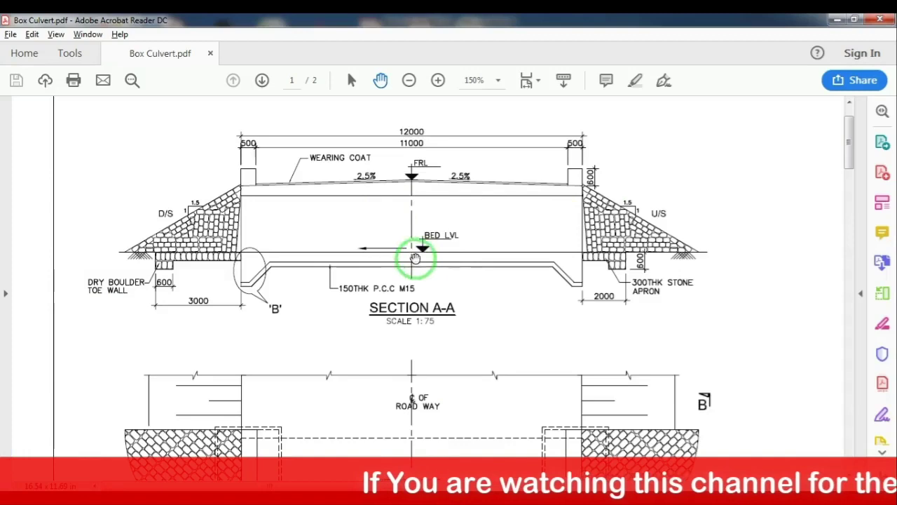
key("alt+Tab")
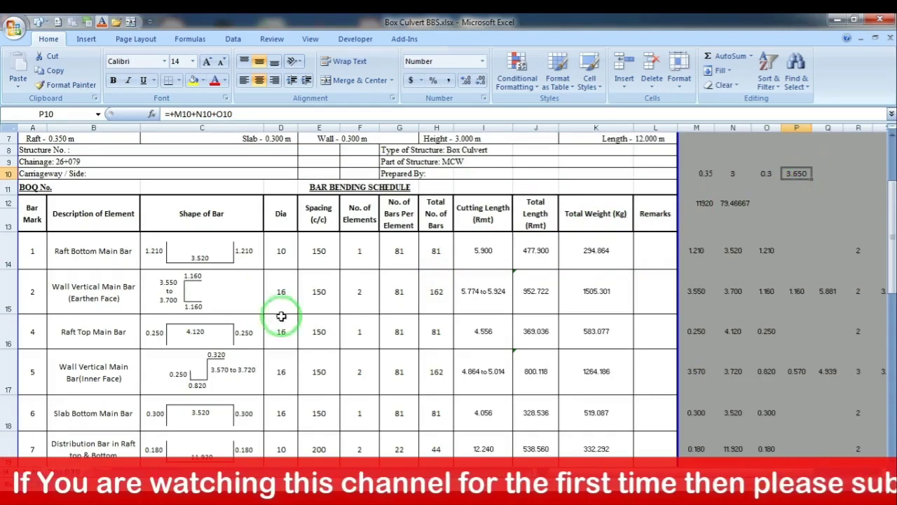
key("alt+Tab")
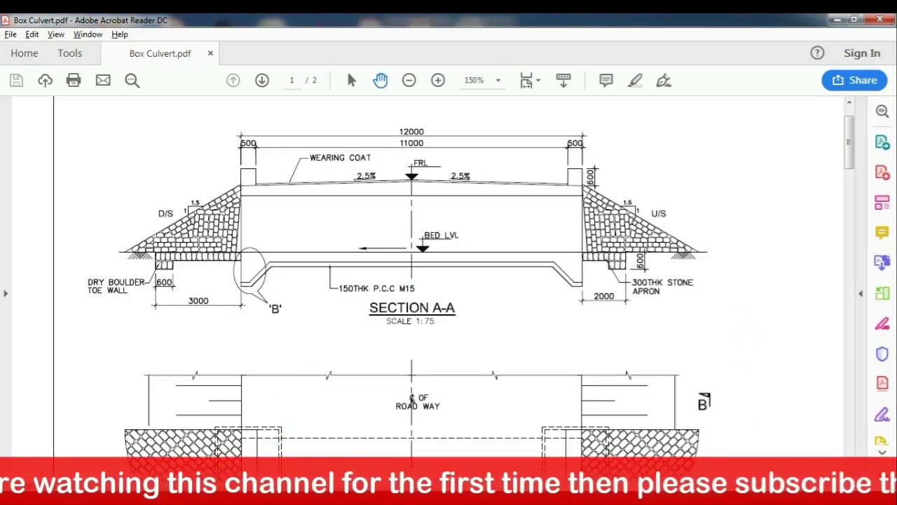
key("alt+Tab")
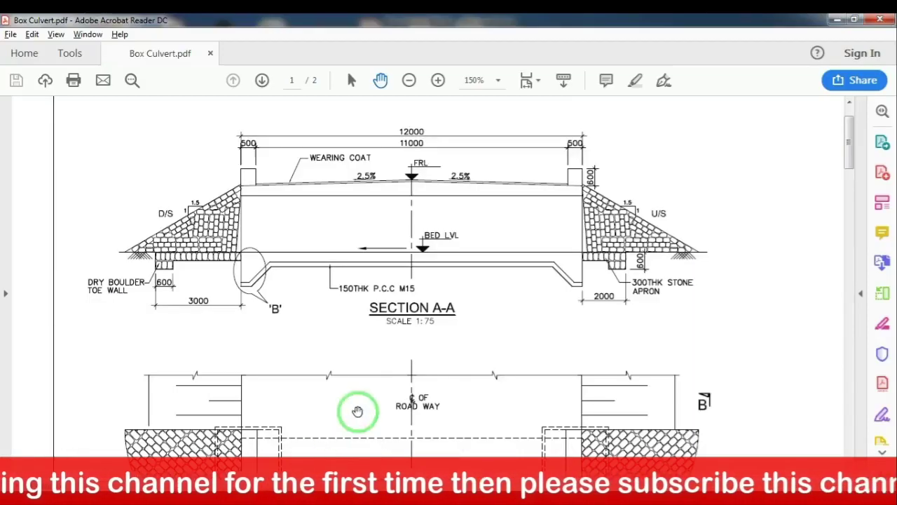
scroll(442, 374, "down", 3)
scroll(442, 374, "down", 5)
scroll(444, 379, "down", 5)
scroll(444, 377, "down", 5)
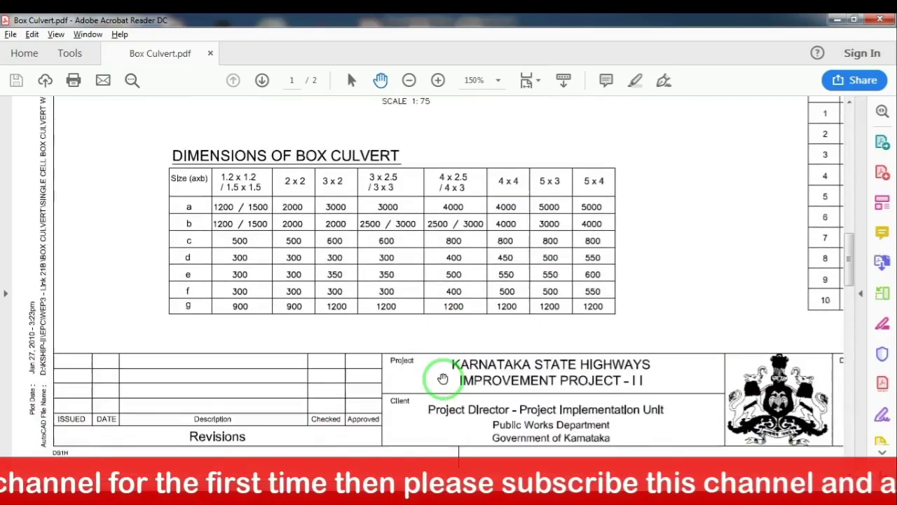
scroll(443, 378, "up", 2)
key("alt+Tab")
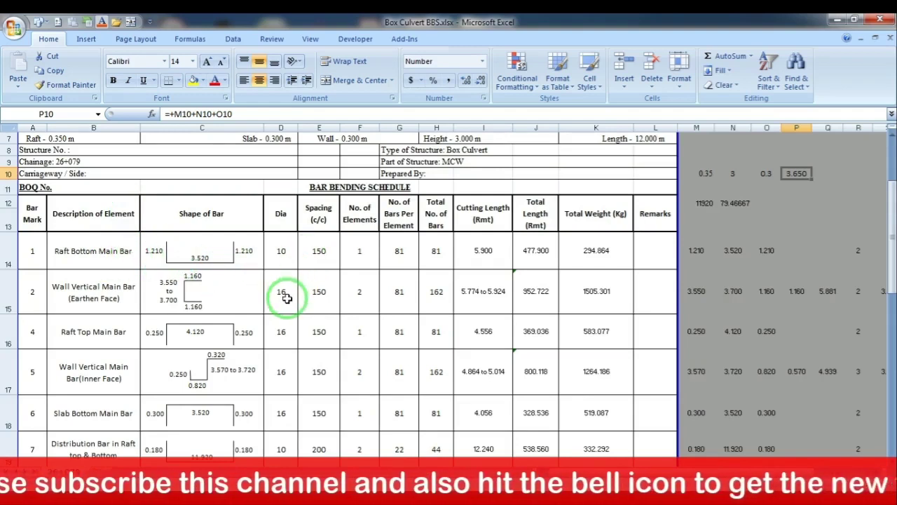
- Review the schedule's bar rows down to the distribution bars, then view Section A-A
scroll(286, 298, "down", 1)
scroll(287, 298, "down", 1)
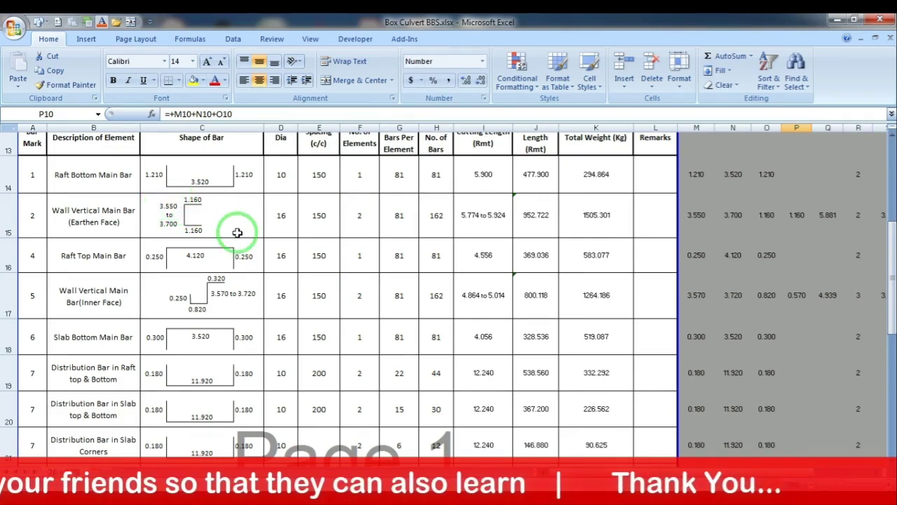
key("alt+Tab")
scroll(240, 242, "up", 5)
- Inspect Section A-A and its detail 'B' on the culvert drawing
scroll(242, 244, "up", 5)
scroll(246, 244, "down", 2)
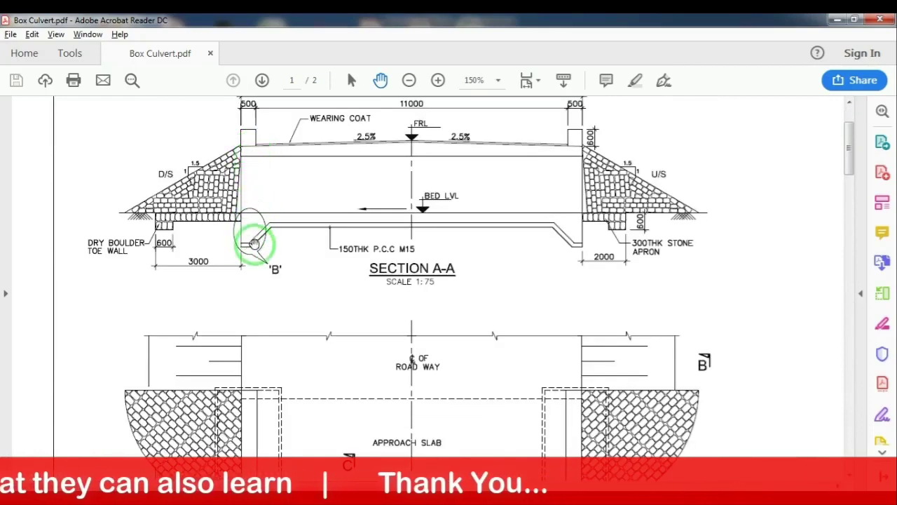
key("alt+Tab")
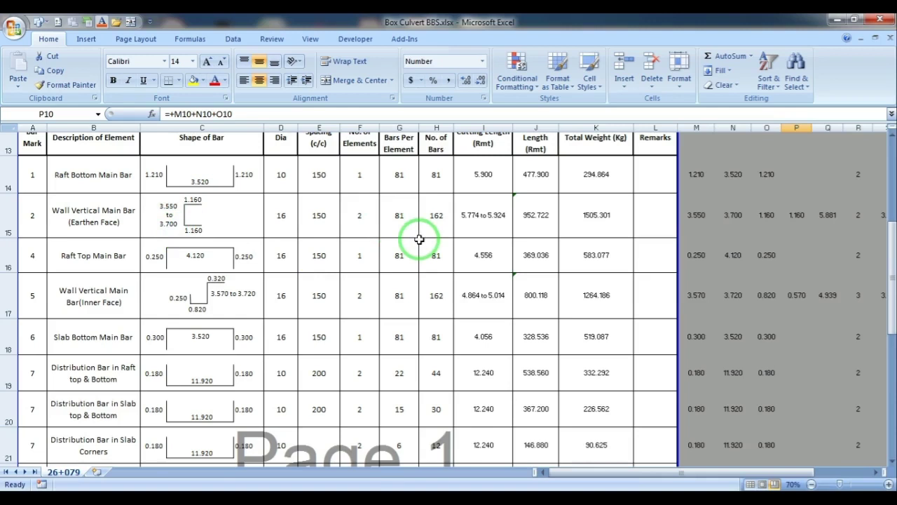
- Check bar mark 2's bar count and note 40 in spare cell P8
scroll(419, 237, "up", 1)
left_click(403, 264)
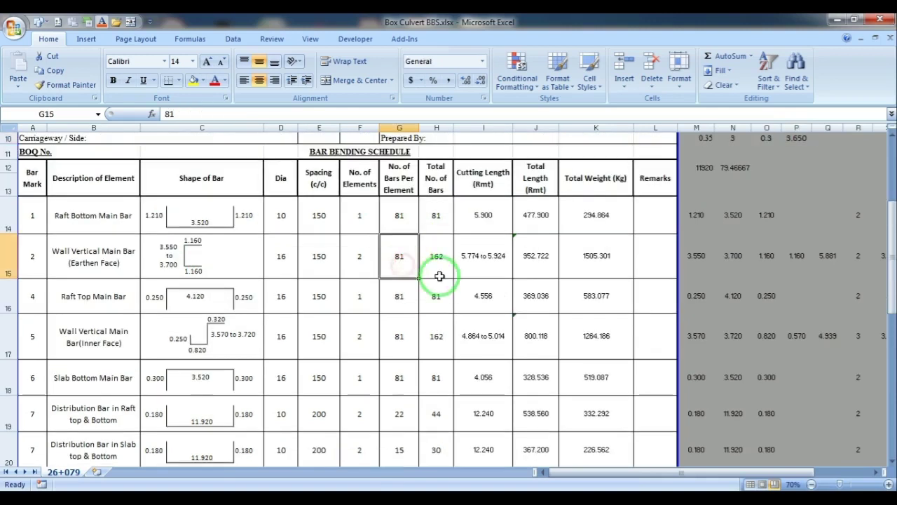
scroll(744, 213, "up", 1)
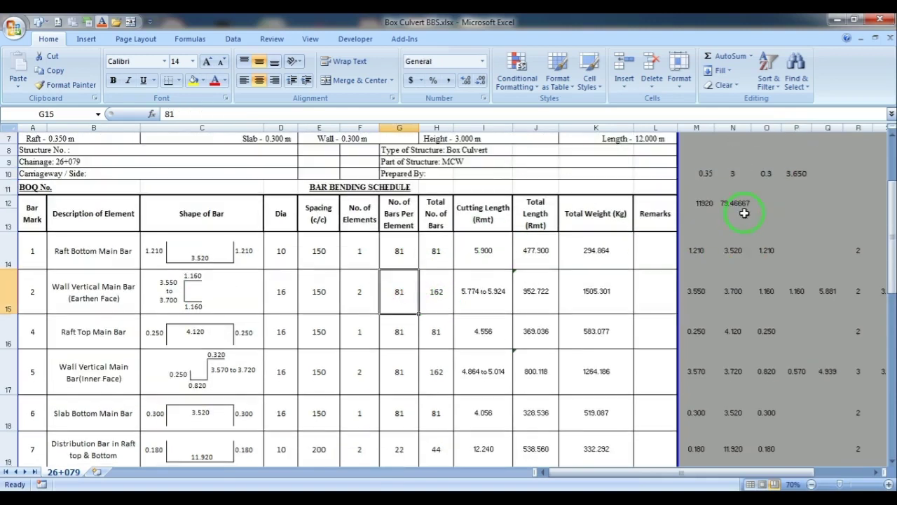
left_click(789, 203)
type("40")
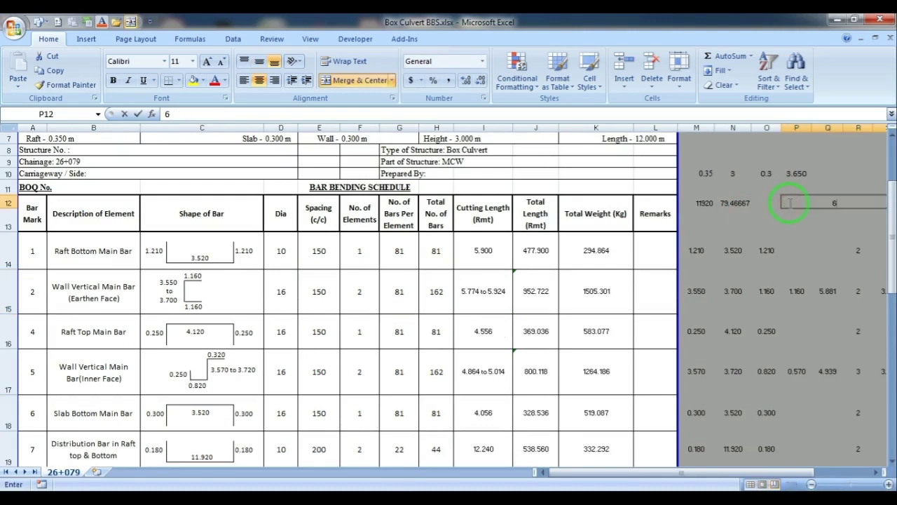
key("Tab")
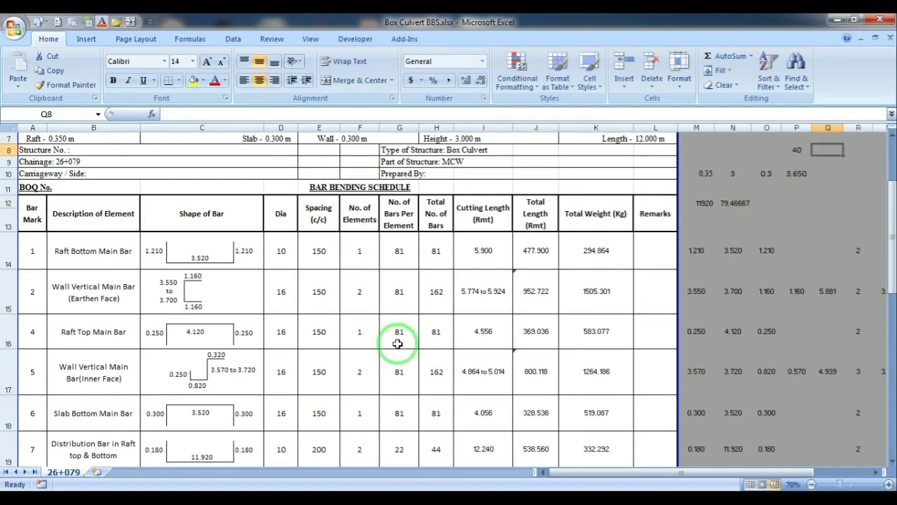
- Try 41 bars per element for the Raft Top Main Bar, then undo it
left_click(401, 342)
type("41")
key("Tab")
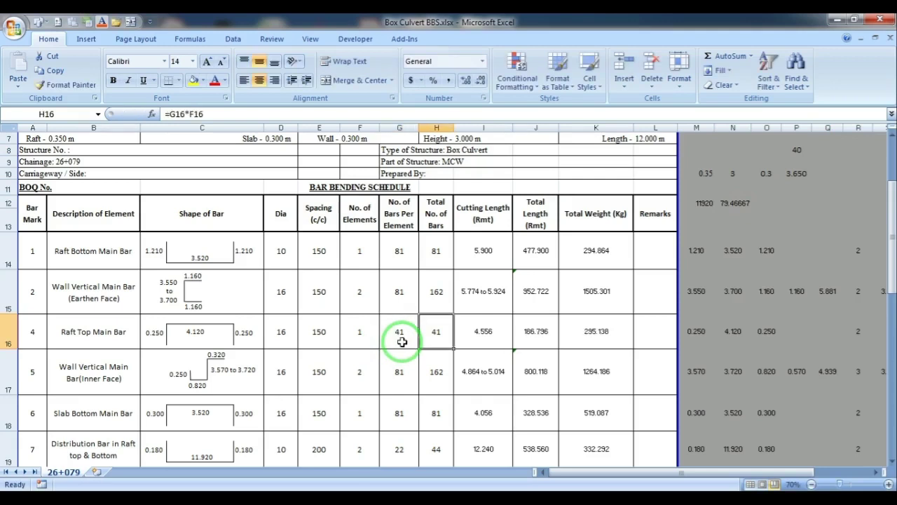
key("ctrl+z")
- Set bar mark 2's bars per element to 41, giving 82 total bars
left_click(398, 291)
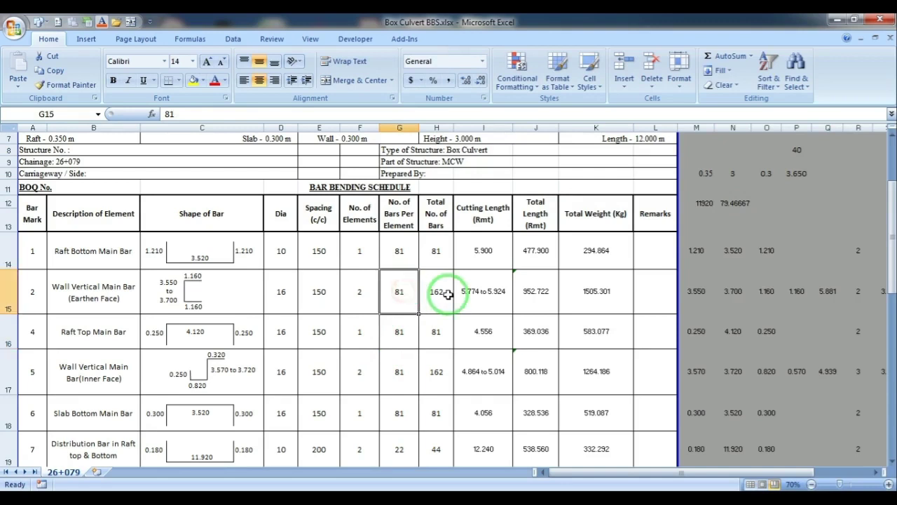
type("40")
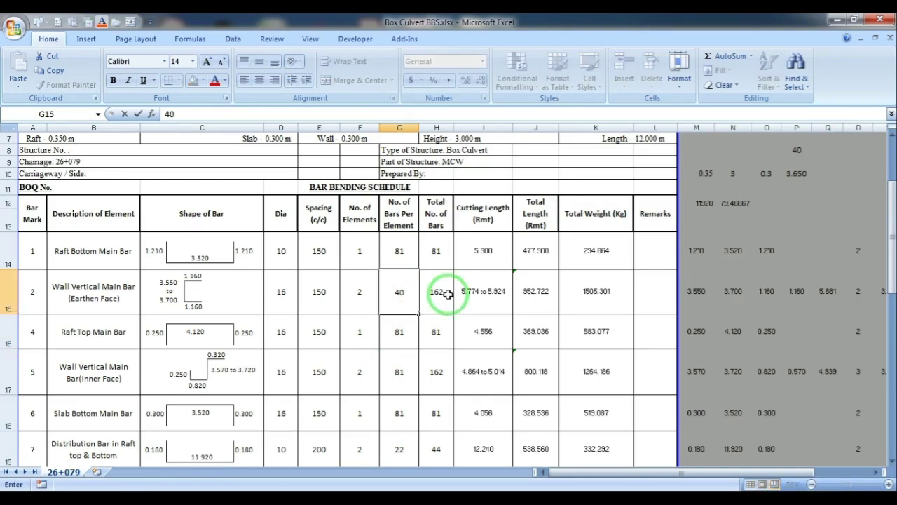
left_click(447, 294)
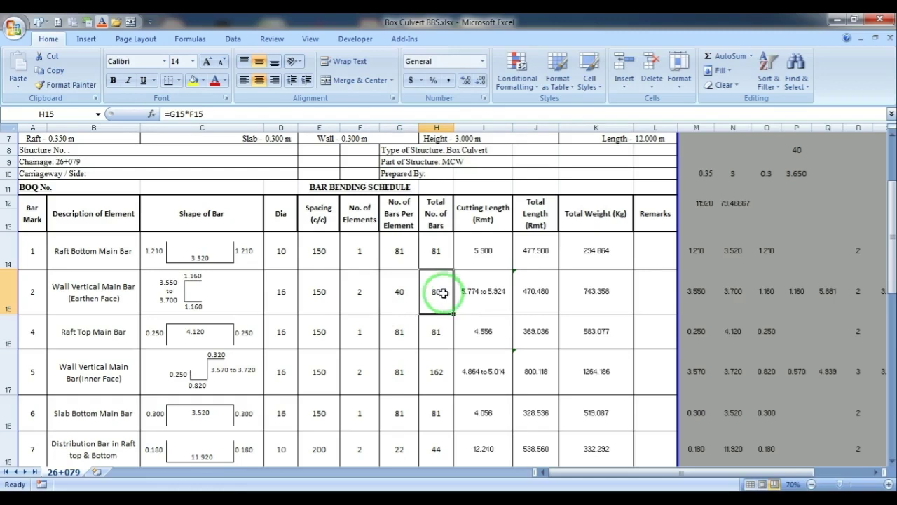
left_click(396, 290)
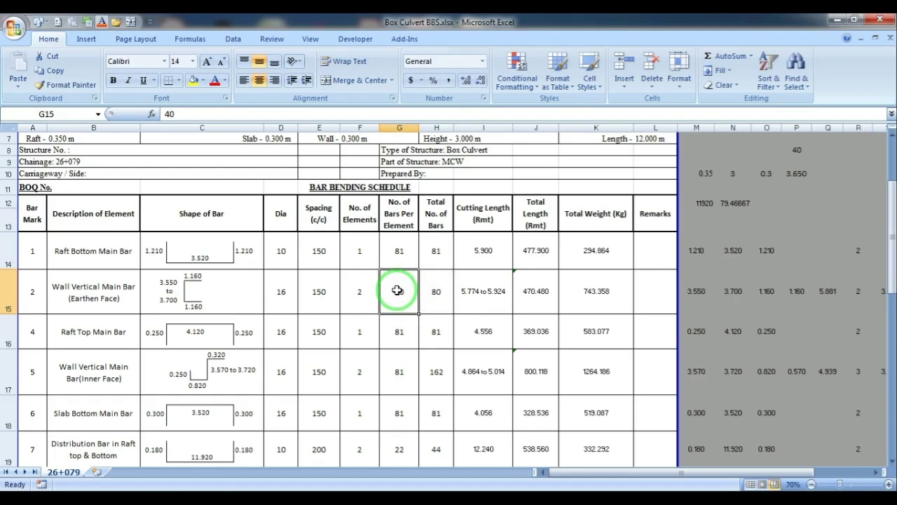
key("BackSpace")
type("1")
key("Tab")
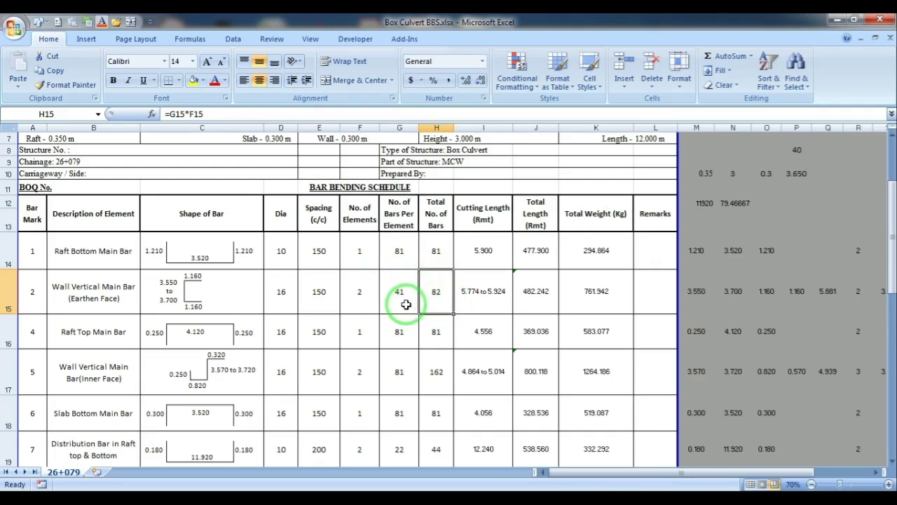
scroll(406, 305, "down", 1)
scroll(405, 304, "up", 3)
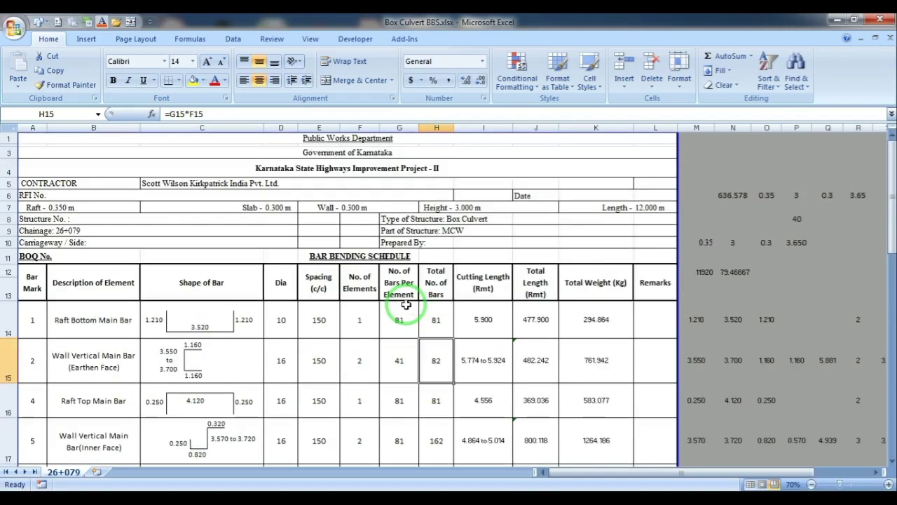
key("alt+Tab")
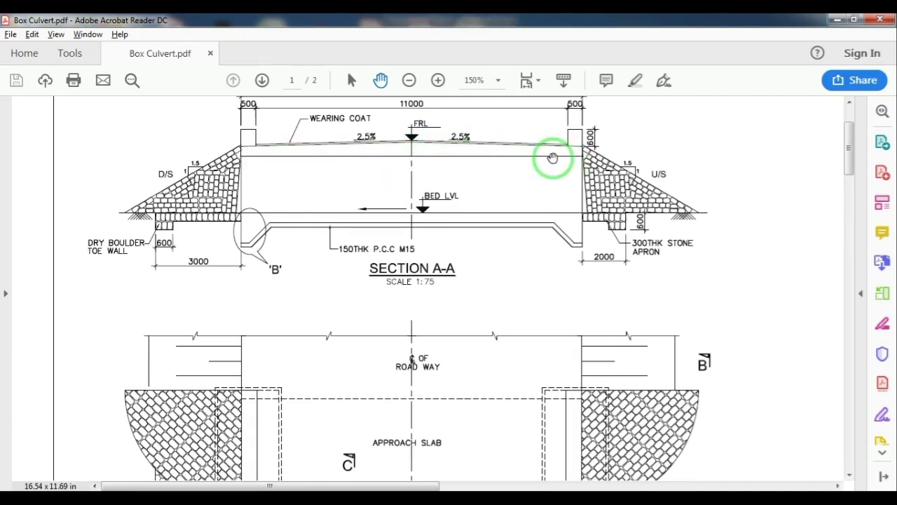
- Glance at Section A-A, then go back to the Box Culvert BBS workbook
key("alt+Tab")
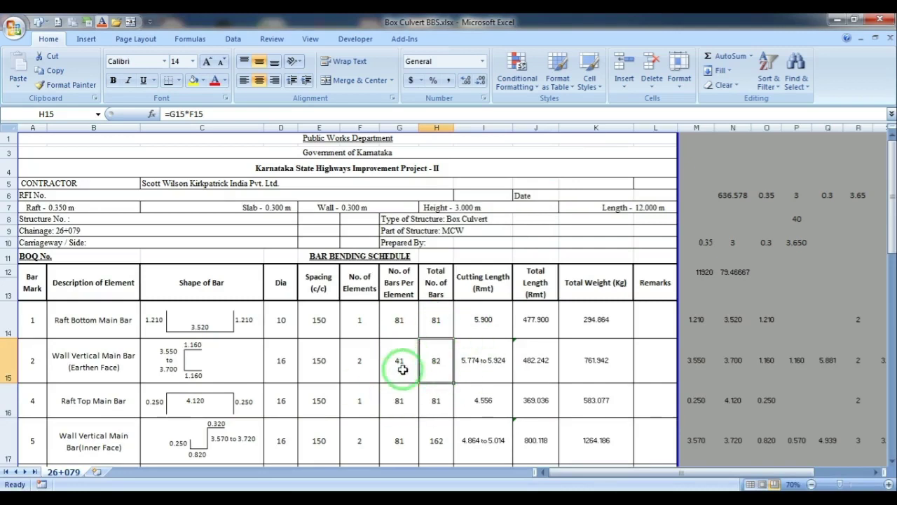
- Check bar mark 2's cutting length of 5.774 to 5.924 m in I15
scroll(420, 370, "down", 1)
scroll(425, 369, "down", 1)
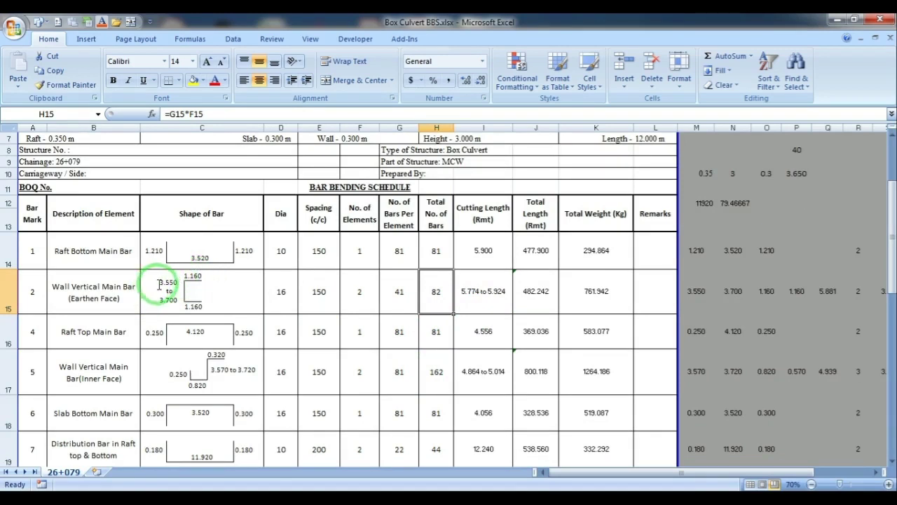
left_click(474, 292)
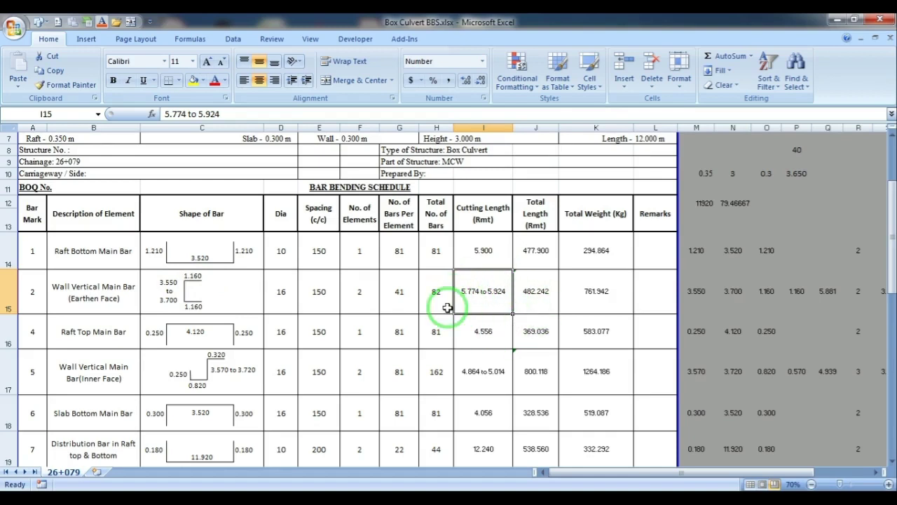
key("Down")
key("Home")
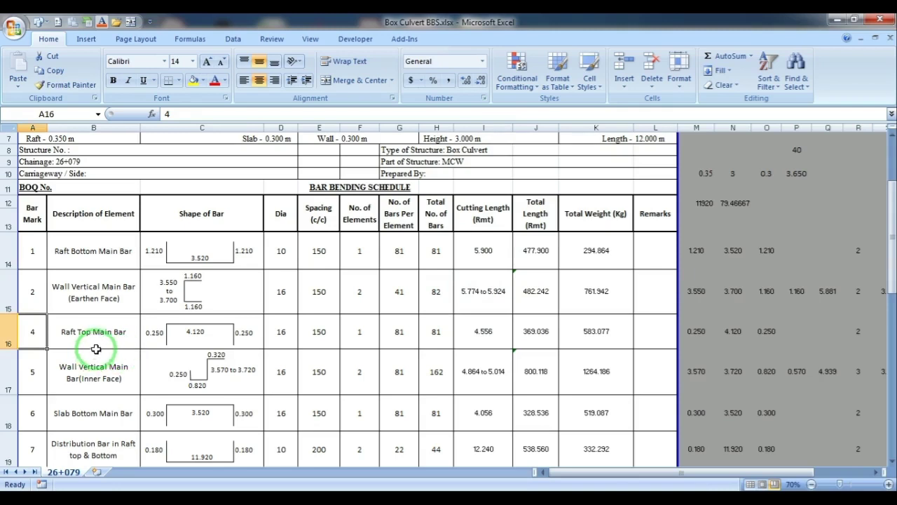
key("alt+Tab")
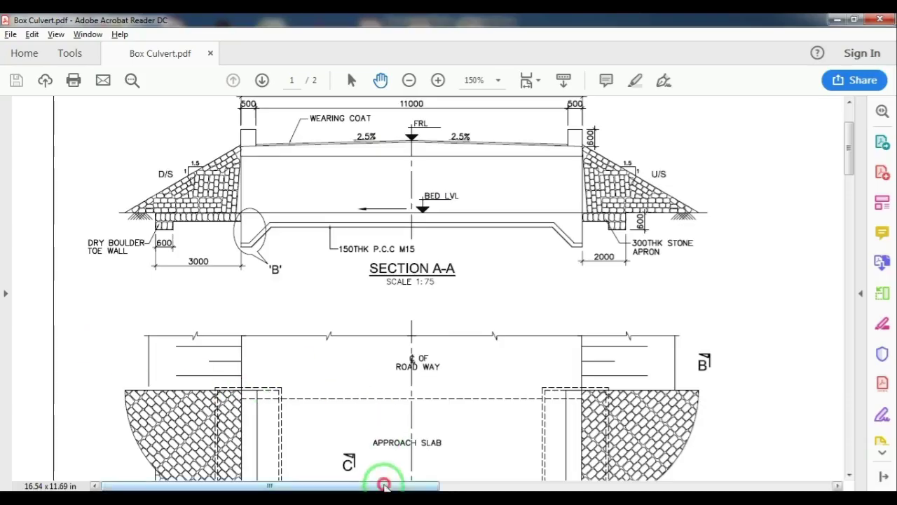
- Pan through page 2's Schedule of Reinforcement and culvert section details on the drawing
left_click_drag(384, 484, 617, 487)
scroll(581, 380, "down", 5)
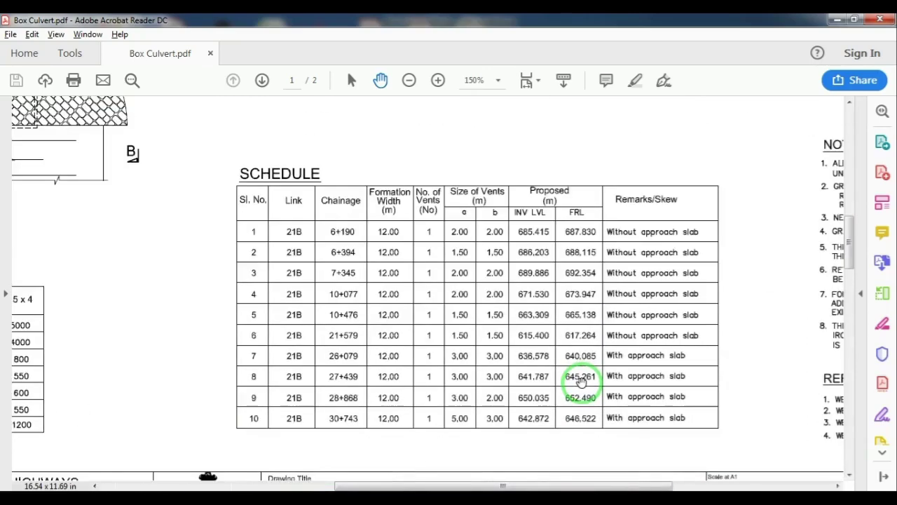
scroll(267, 284, "down", 5)
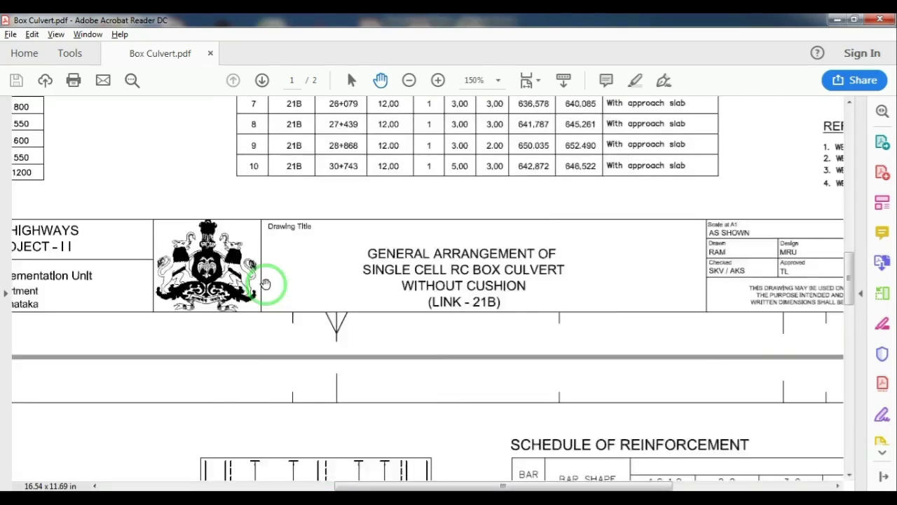
scroll(267, 286, "down", 10)
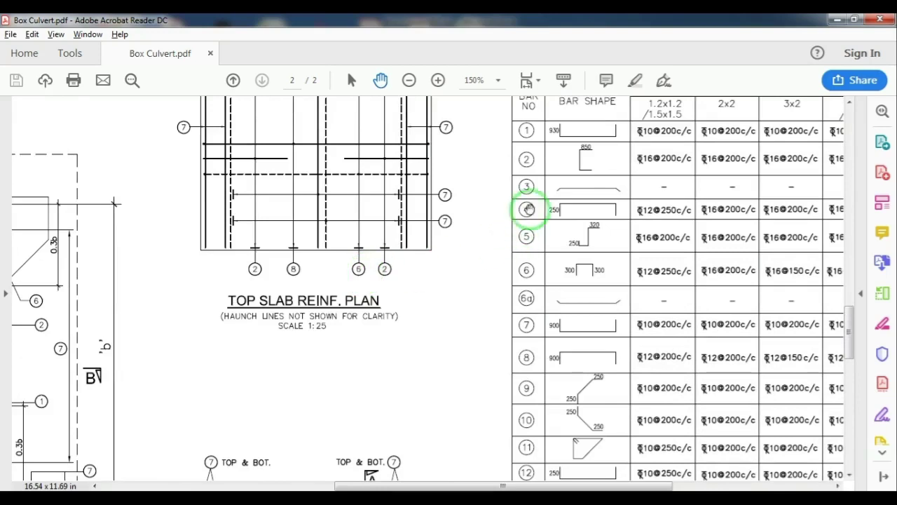
scroll(581, 257, "up", 2)
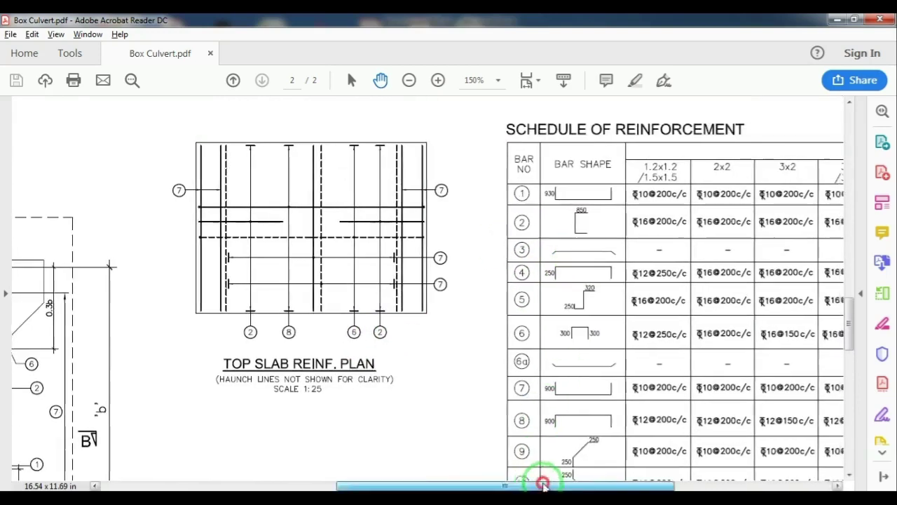
left_click_drag(539, 486, 675, 485)
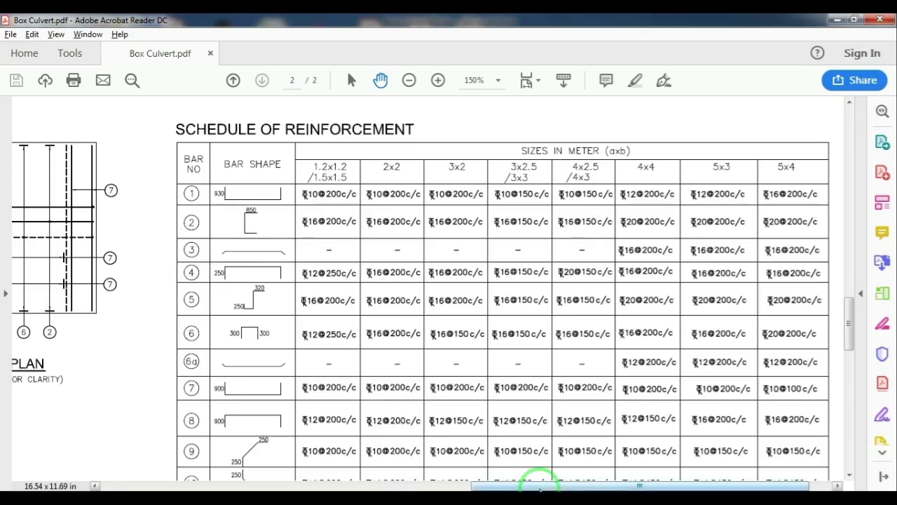
left_click_drag(538, 485, 184, 457)
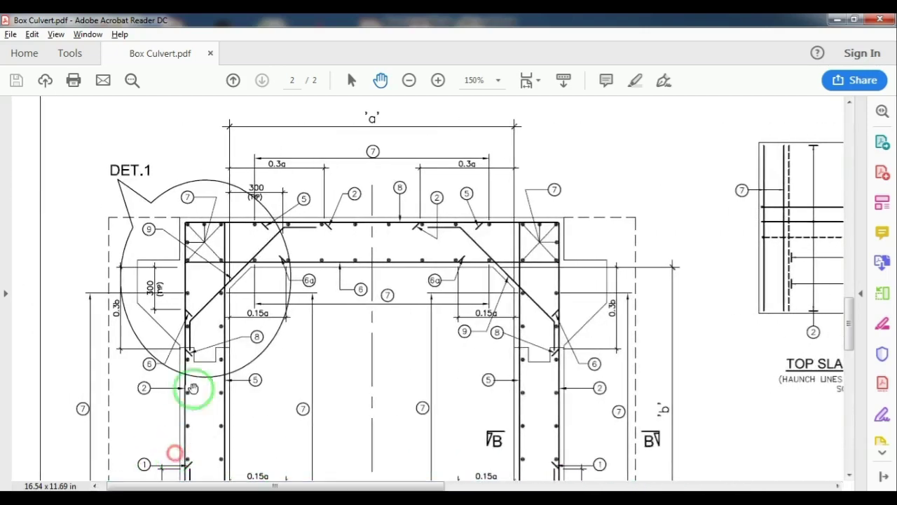
scroll(209, 321, "down", 3)
scroll(206, 320, "down", 3)
scroll(206, 321, "down", 3)
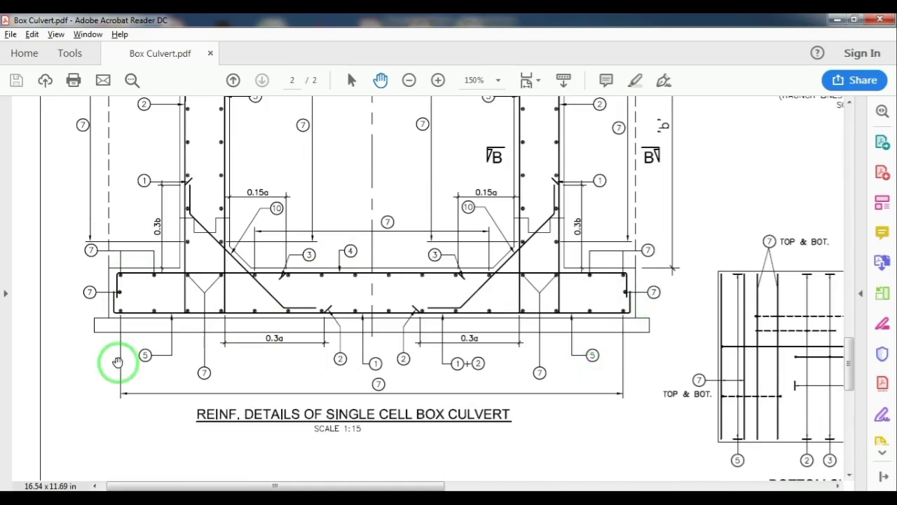
left_click_drag(351, 486, 581, 485)
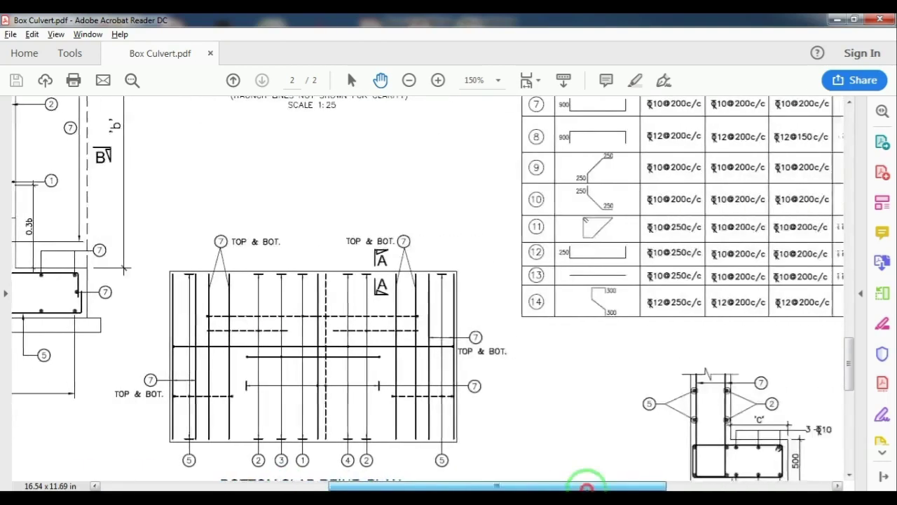
scroll(567, 376, "up", 2)
scroll(566, 376, "up", 1)
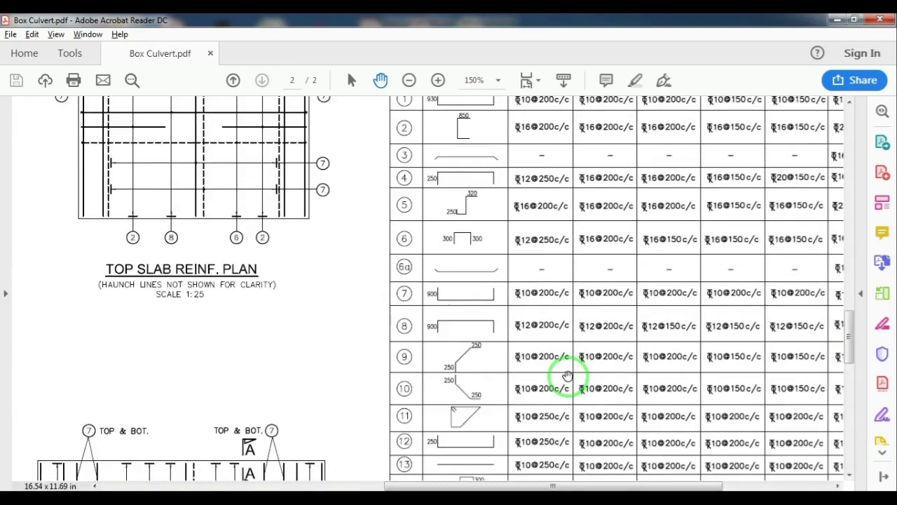
scroll(566, 377, "up", 2)
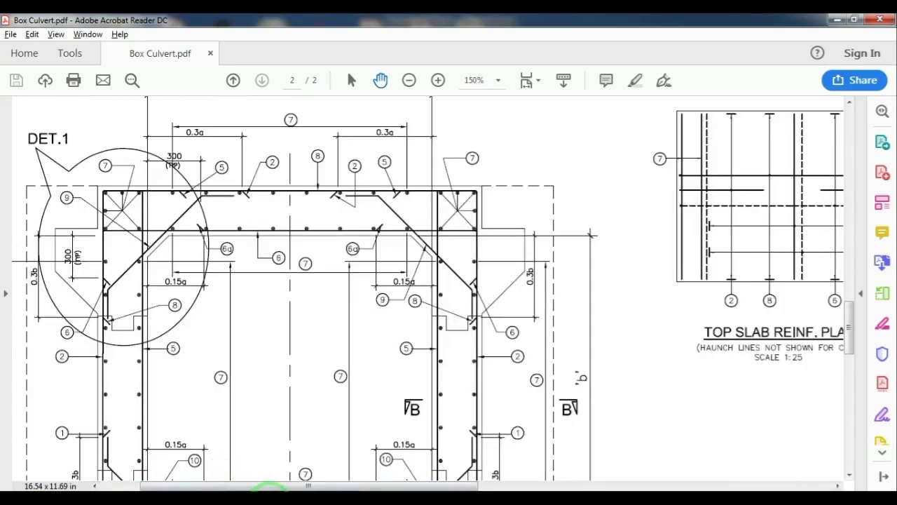
left_click(274, 489)
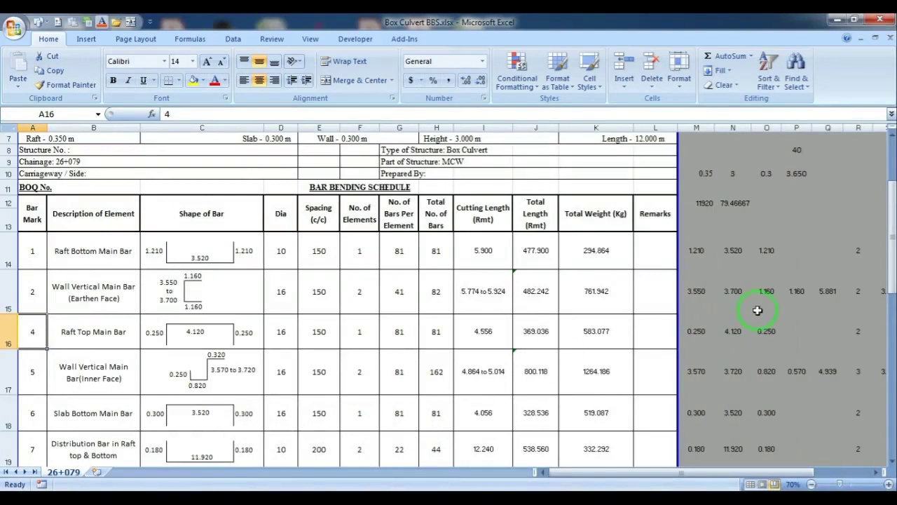
- Fill M3–P3 with 0.3, 0.3, 3 and 1.2, and add a sum in Q3 showing 4.8
scroll(757, 310, "up", 2)
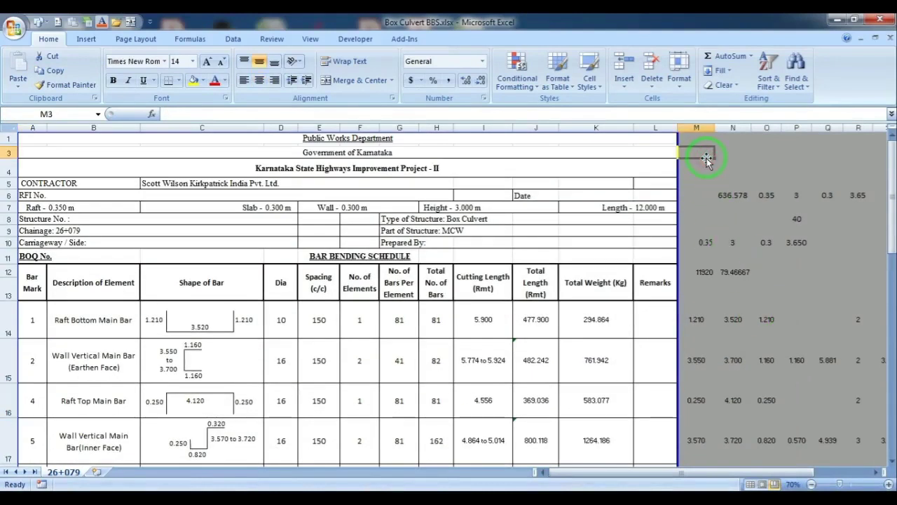
type("0.3\t0.3\t")
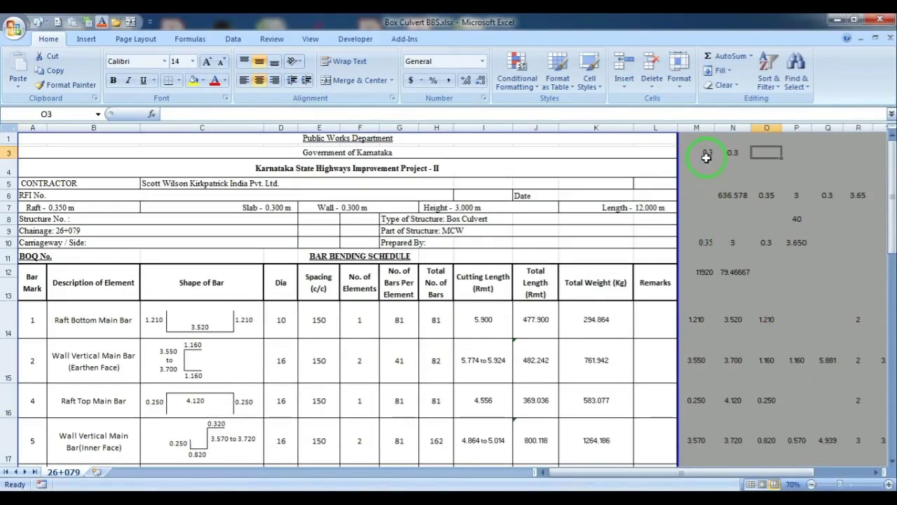
type("3")
key("Tab")
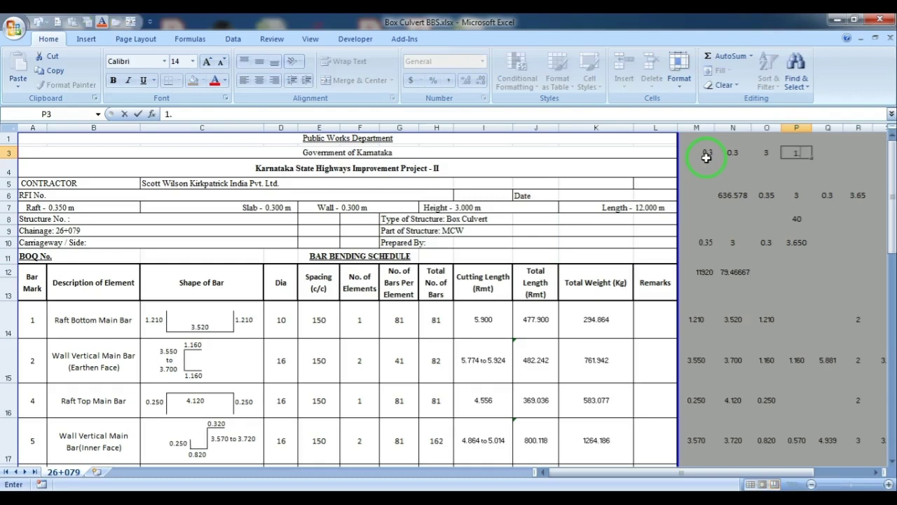
type("1.2")
key("Tab")
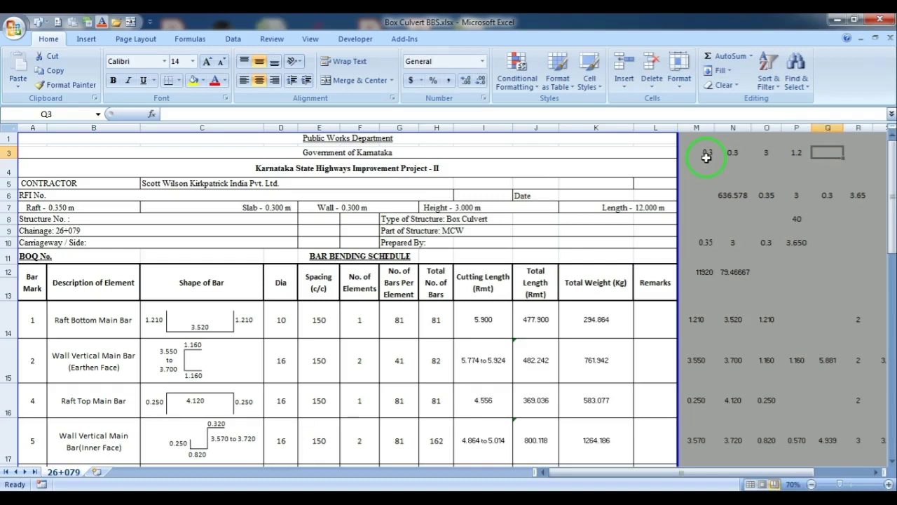
type("+M3+N3")
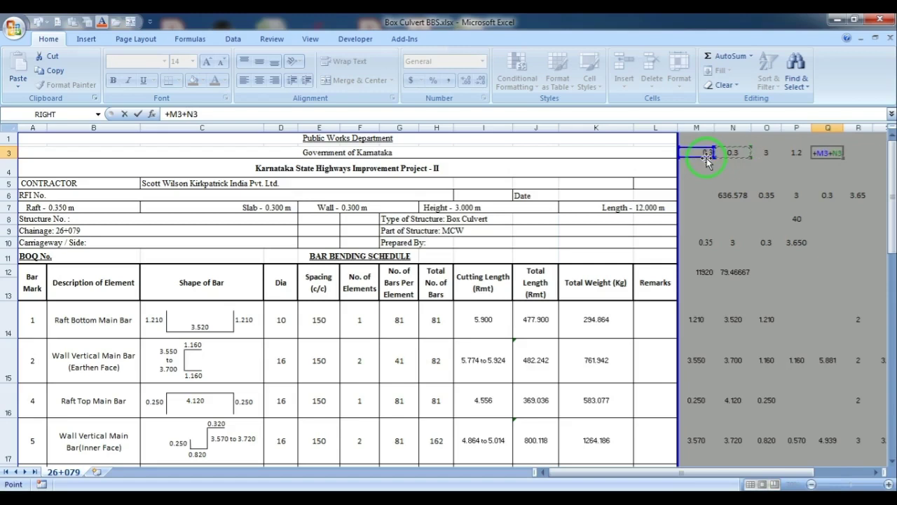
key("Tab")
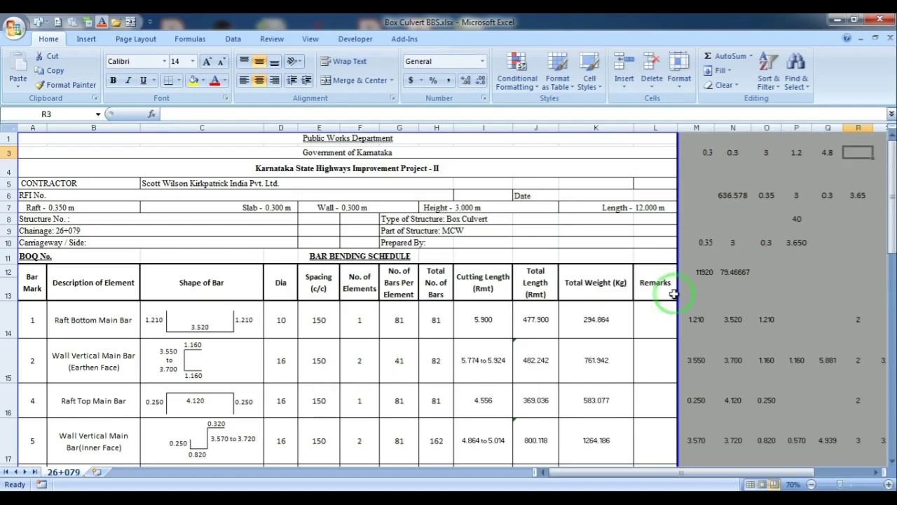
left_click(797, 154)
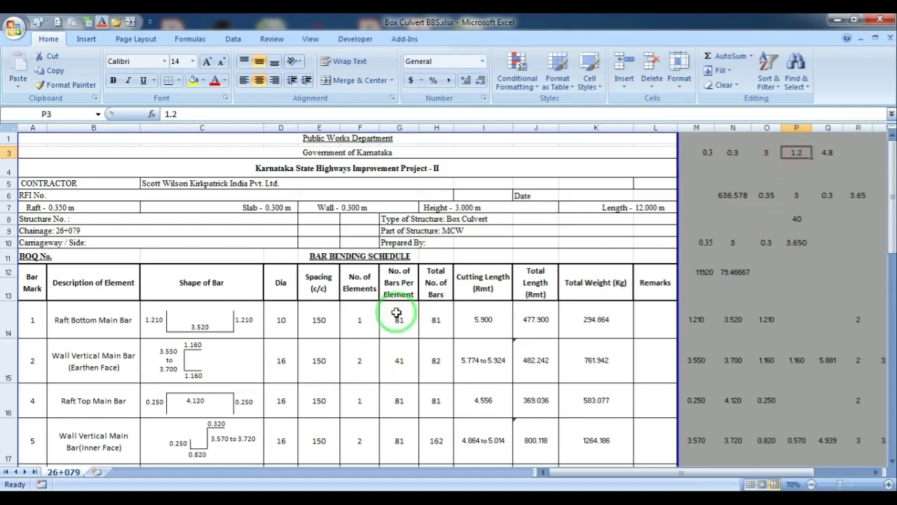
- Change the Raft Top Main Bar's 4.120 sketch label and N16 to 4.720, giving 5.156 m
left_click(205, 401)
type("4.720")
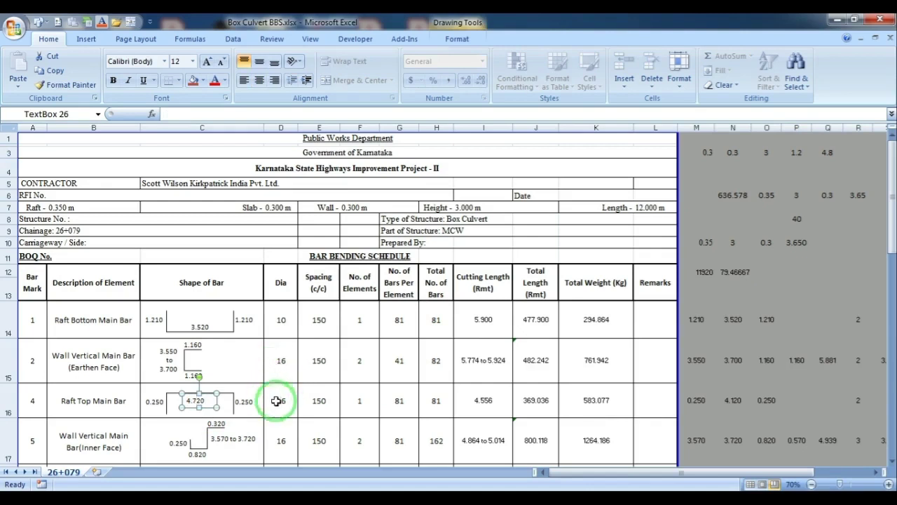
left_click(394, 407)
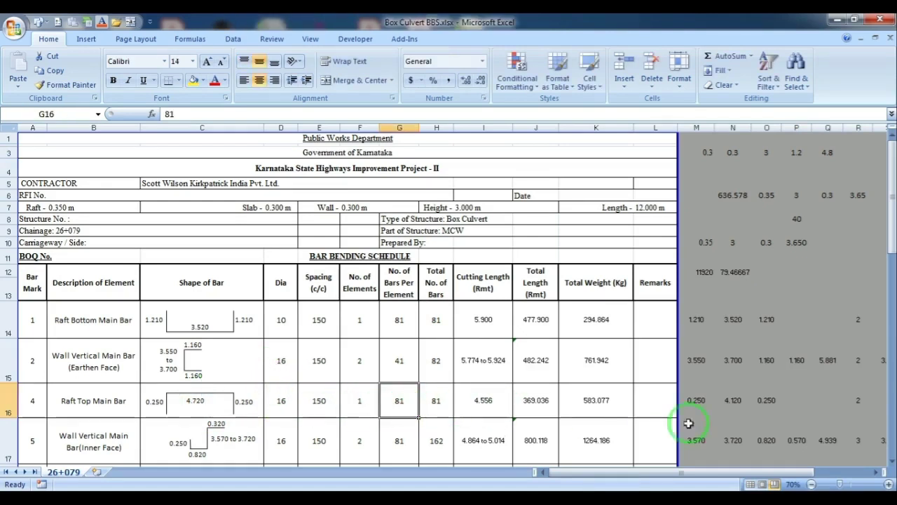
left_click(739, 400)
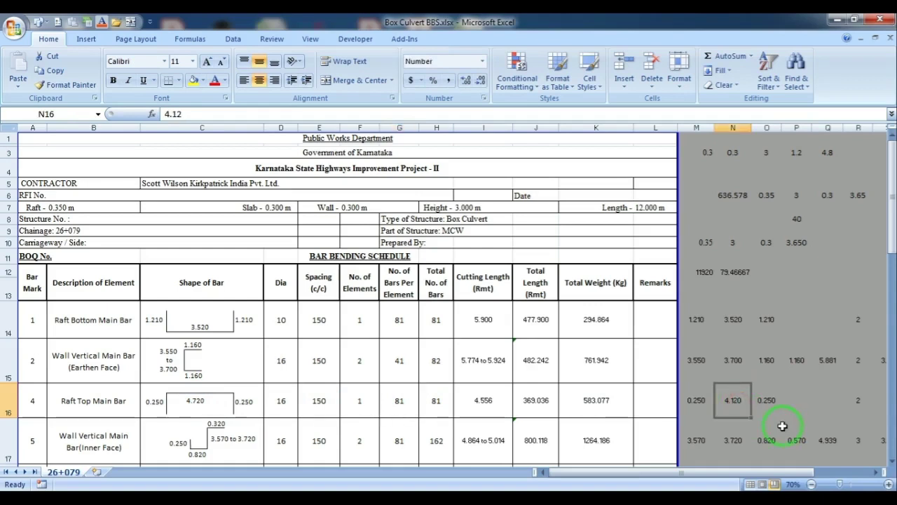
type("4")
key("Tab")
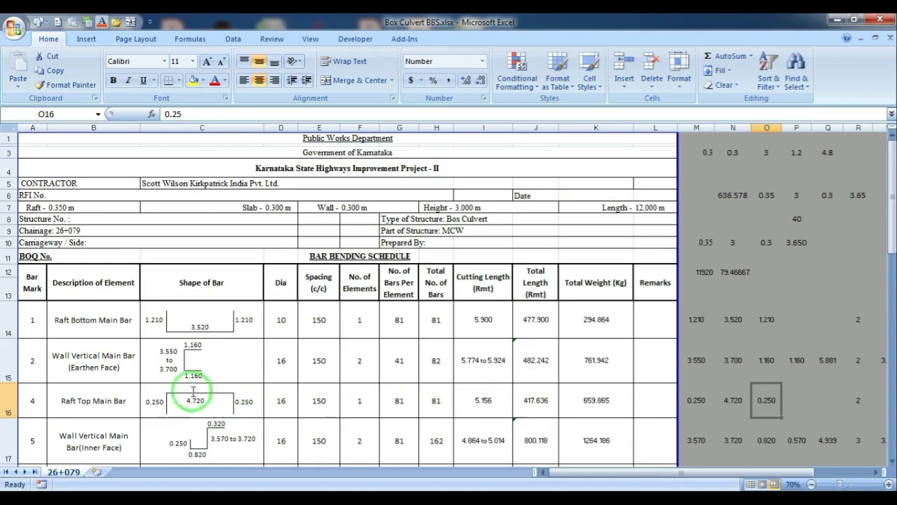
scroll(139, 386, "down", 1)
scroll(139, 386, "down", 1)
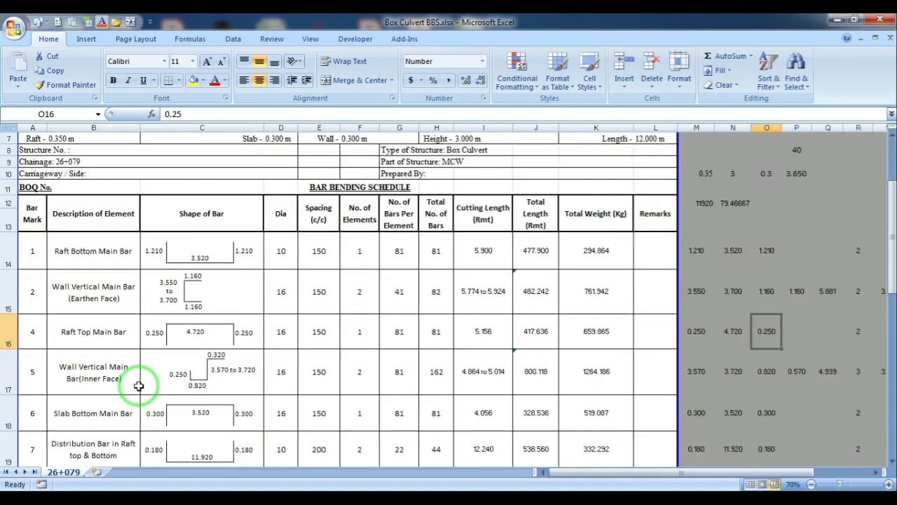
scroll(138, 386, "down", 1)
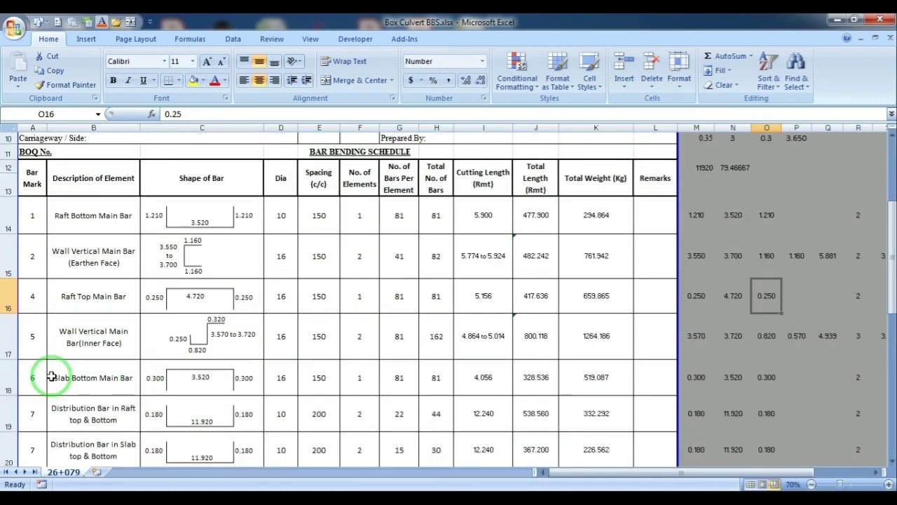
key("alt+Tab")
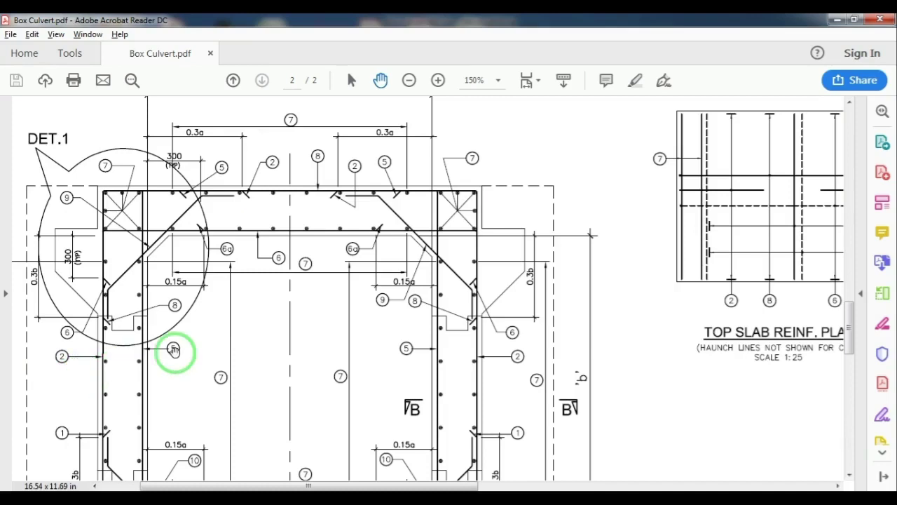
- Pan around the Box Culvert drawing to review the slab bars and reinforcement schedule
scroll(174, 351, "down", 2)
scroll(174, 351, "up", 1)
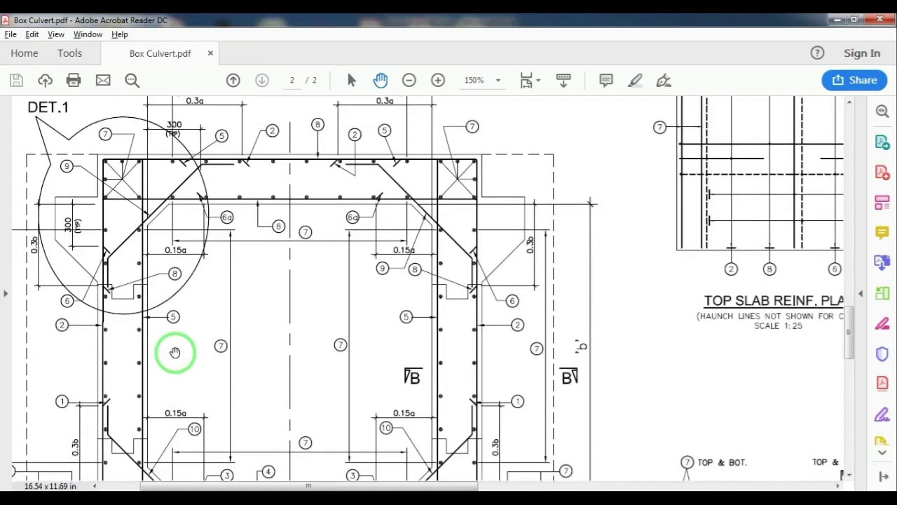
left_click_drag(421, 485, 690, 485)
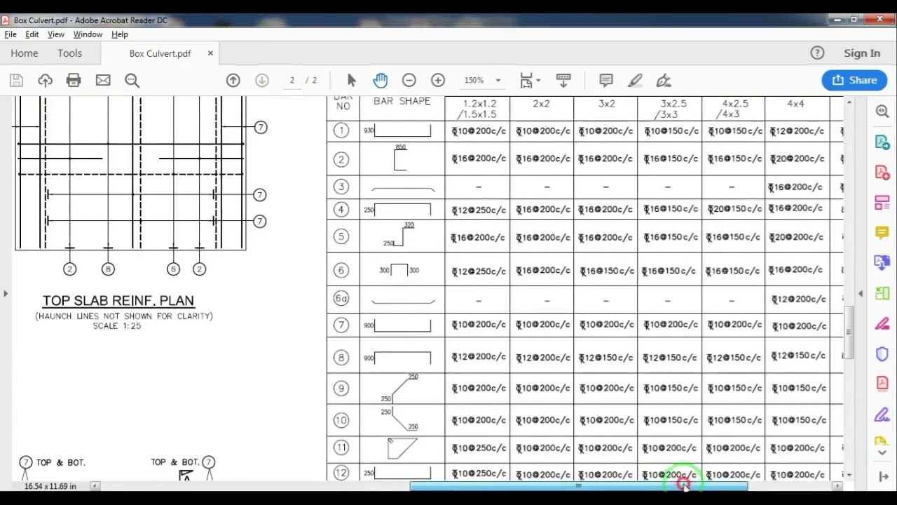
left_click_drag(495, 284, 495, 314)
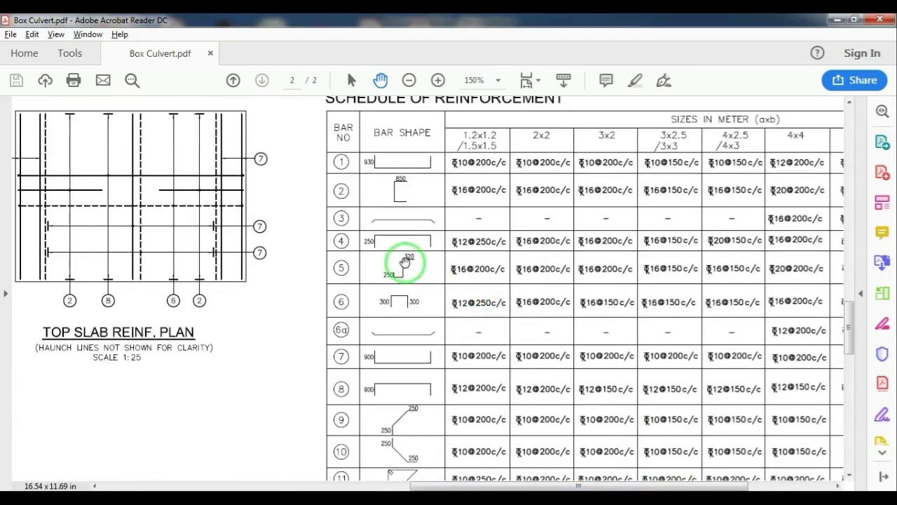
mouse_move(498, 485)
left_mouse_down()
mouse_move(263, 475)
mouse_move(201, 456)
mouse_move(266, 375)
left_mouse_up()
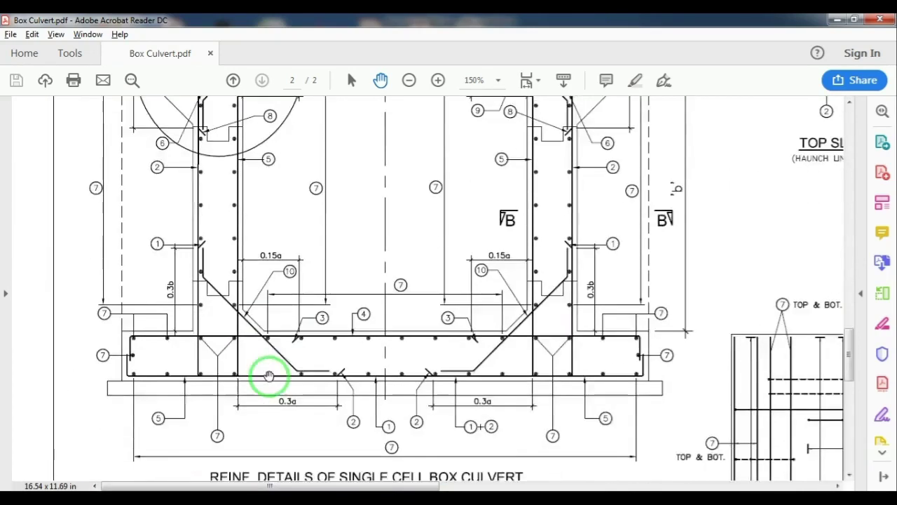
scroll(267, 330, "up", 3)
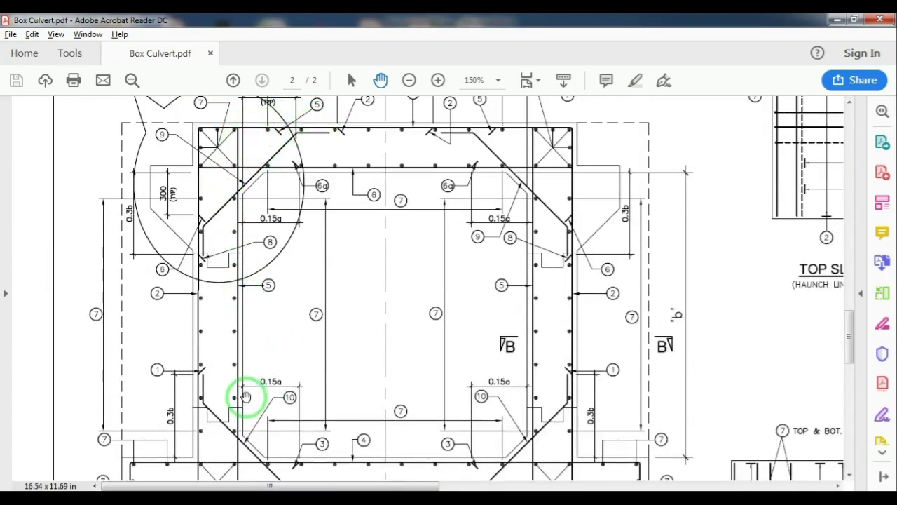
scroll(244, 392, "down", 2)
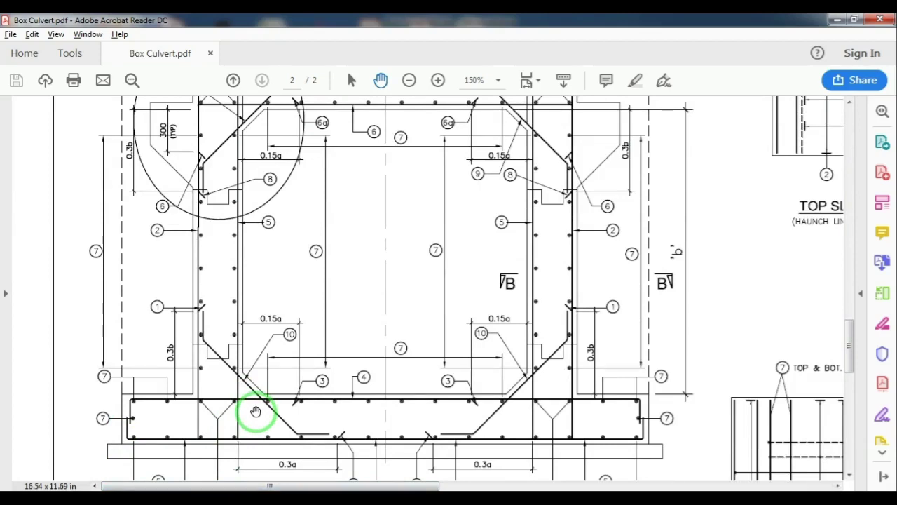
scroll(256, 412, "up", 2)
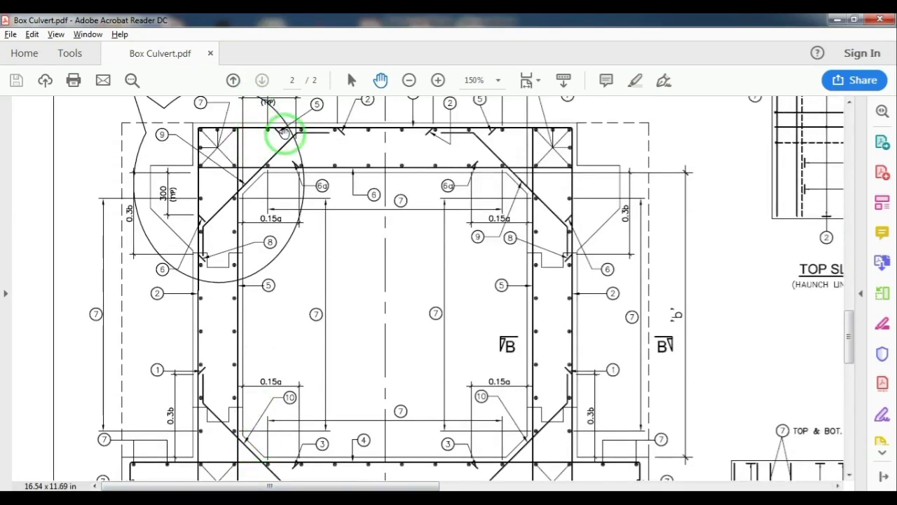
scroll(289, 143, "up", 1)
scroll(418, 240, "down", 1)
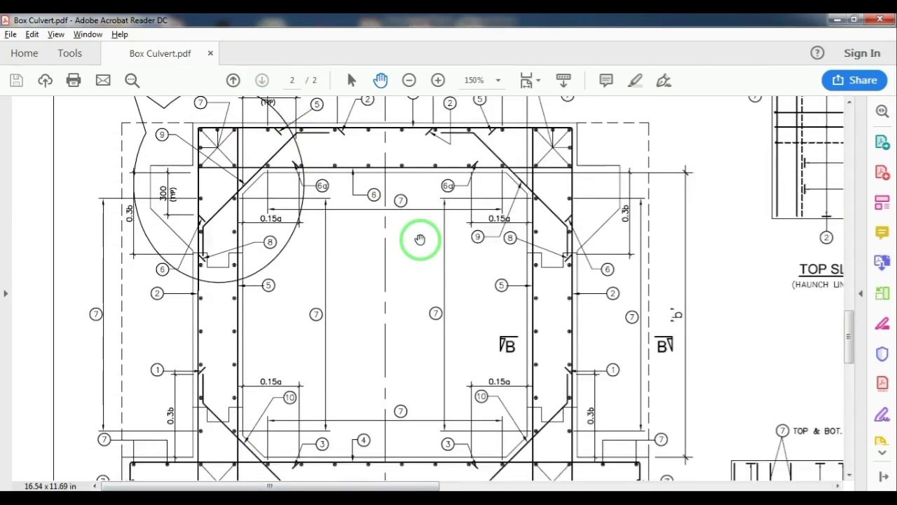
scroll(419, 240, "down", 2)
mouse_move(416, 485)
left_mouse_down()
mouse_move(685, 485)
mouse_move(411, 485)
left_mouse_up()
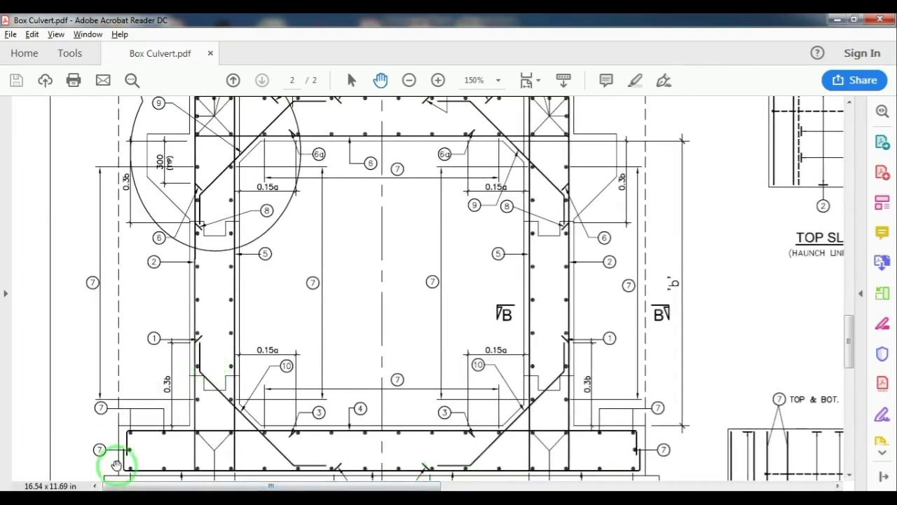
scroll(130, 462, "down", 2)
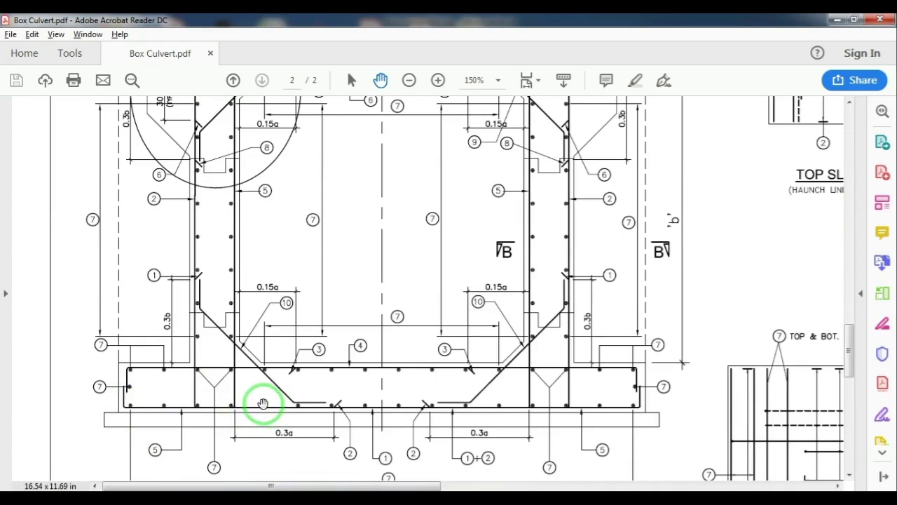
- Cross-check the drawing against the Excel slab bottom main bar row (4.056 m, 519.087 kg)
key("alt+Tab")
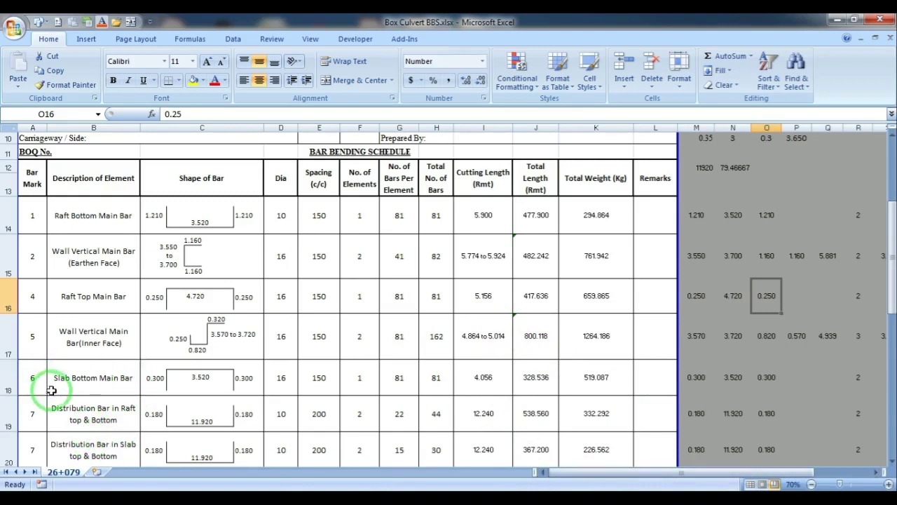
key("alt+Tab")
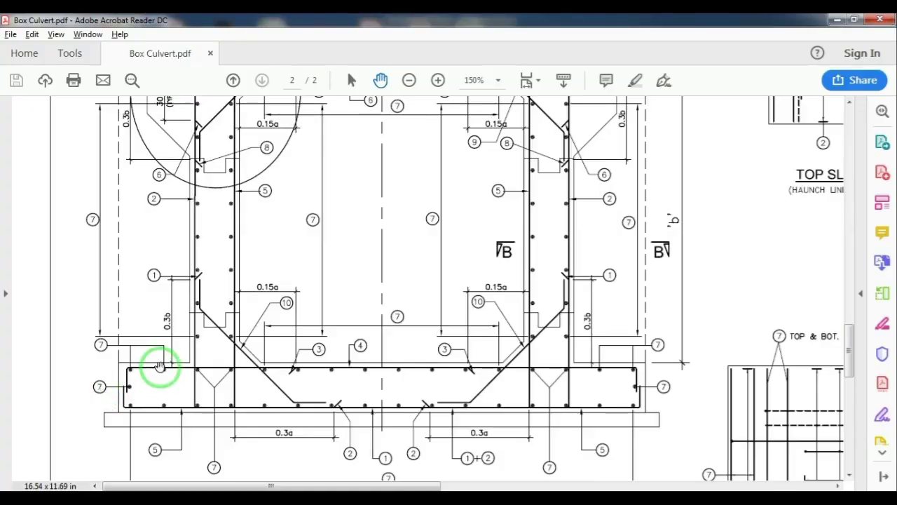
scroll(159, 366, "up", 5)
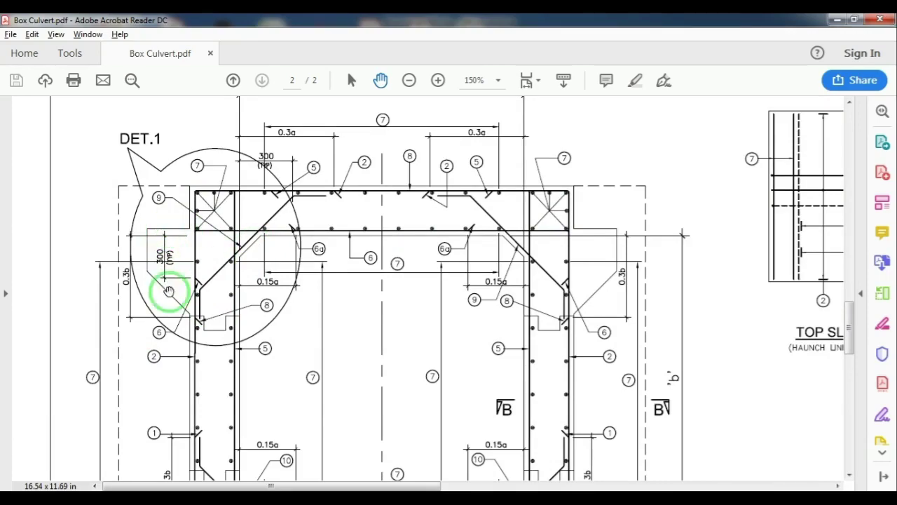
key("alt+Tab")
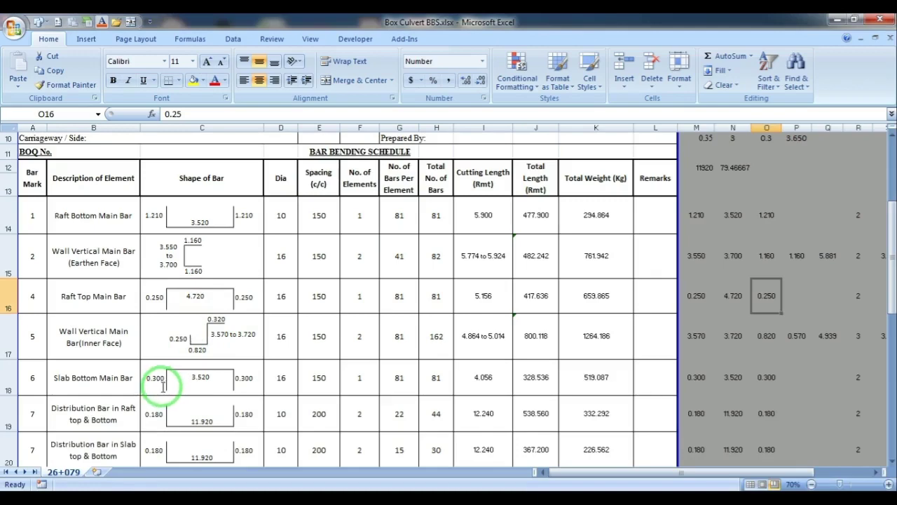
key("alt+Tab")
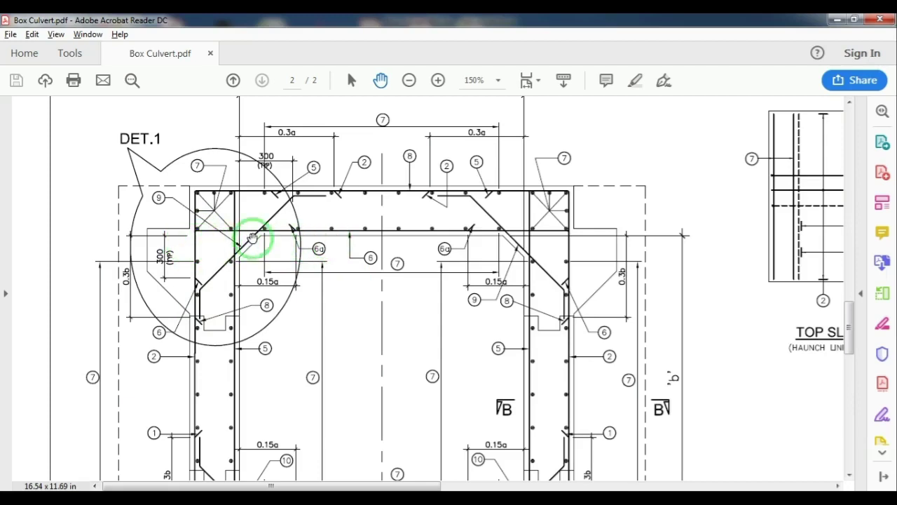
key("alt+Tab")
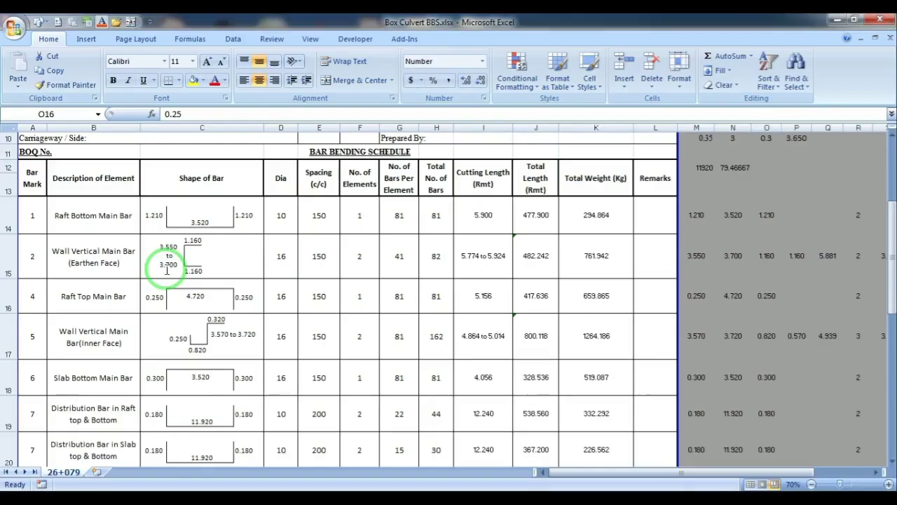
- Change the left and right Slab Bottom Main Bar hook labels from 0.300 to 0.340
left_click(162, 376)
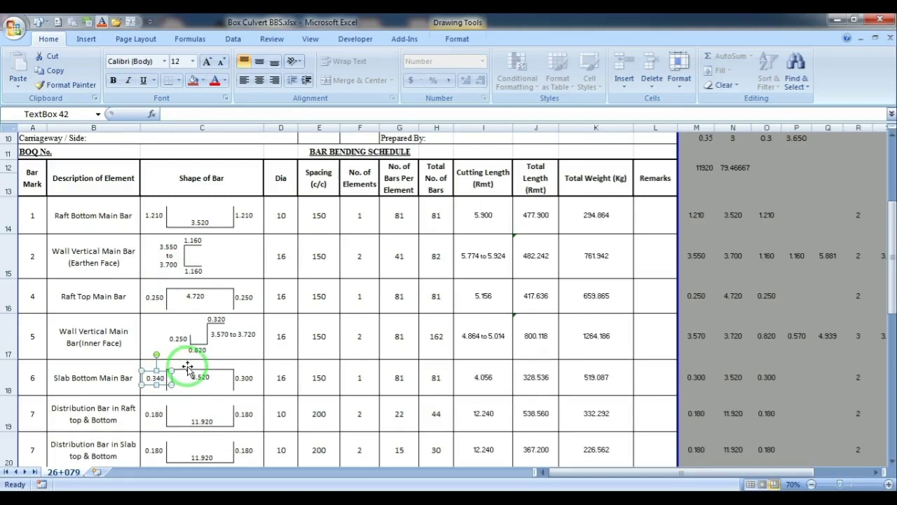
left_click(250, 371)
left_click(254, 378)
type("0.340")
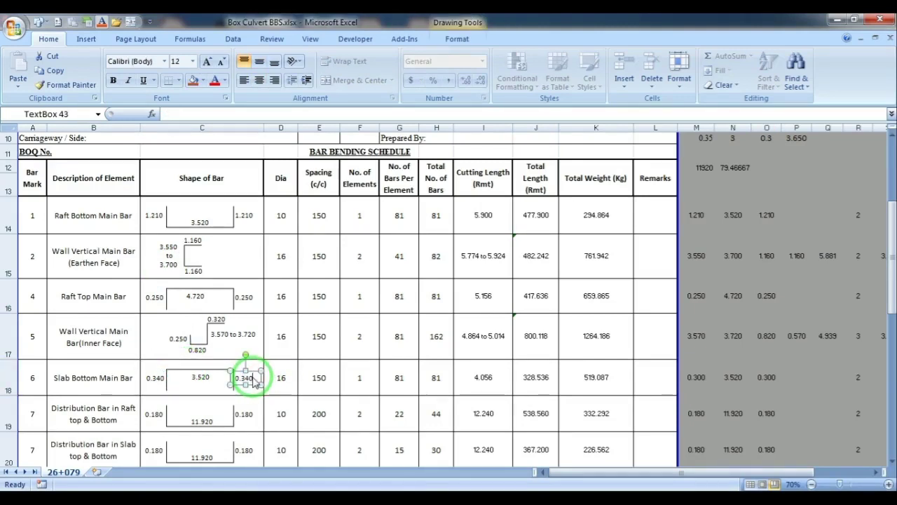
left_click(273, 408)
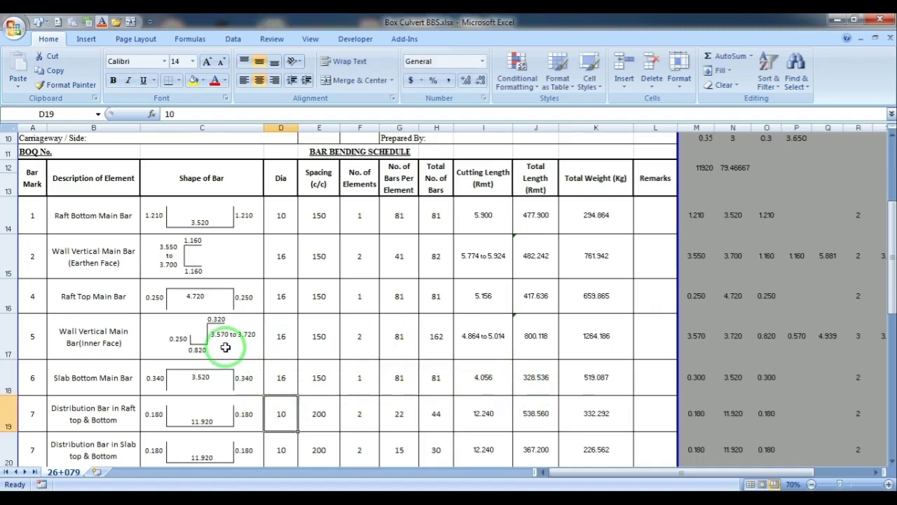
scroll(224, 346, "down", 1)
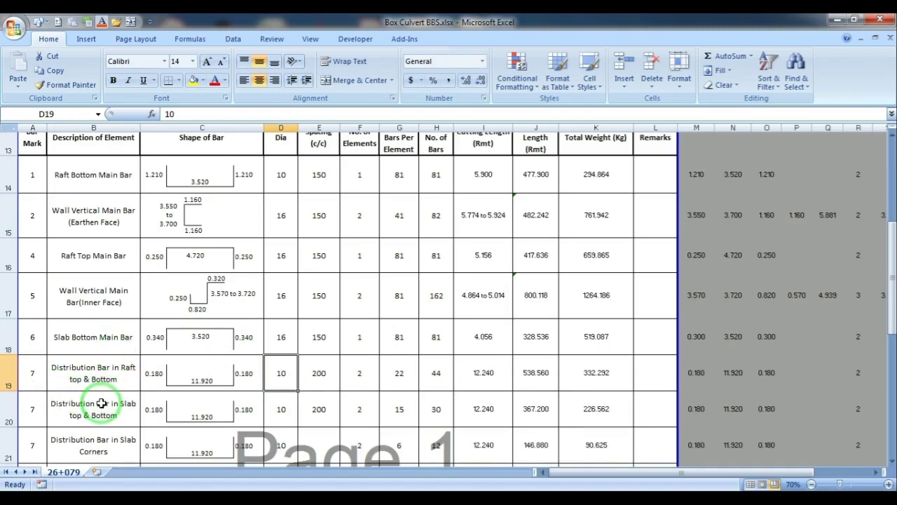
key("alt+Tab")
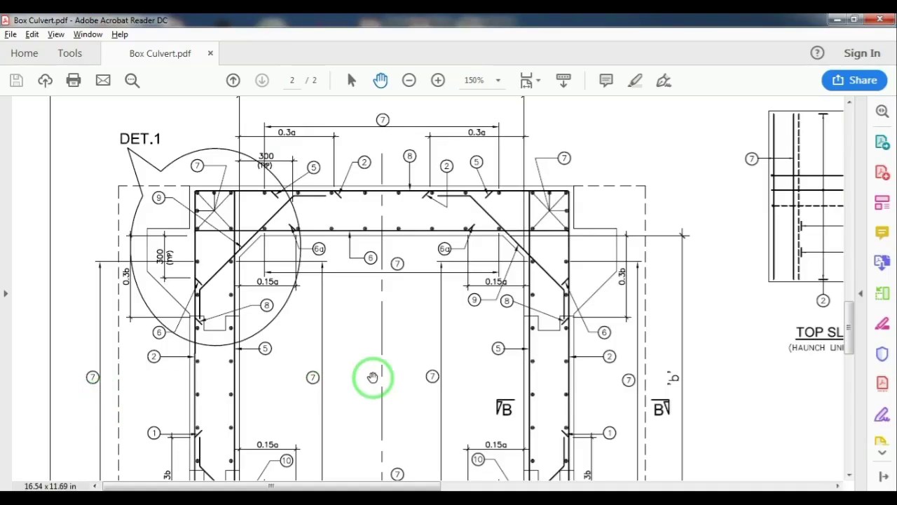
- Zoom to 300% on the Top Slab Reinf. Plan to inspect the bar 7 distribution bars
scroll(371, 375, "down", 1)
scroll(372, 377, "up", 2)
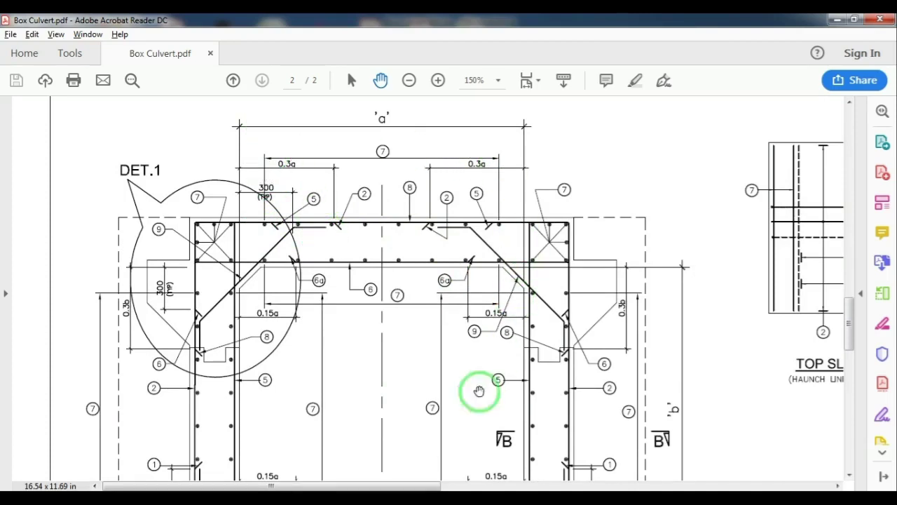
scroll(427, 294, "right", 10)
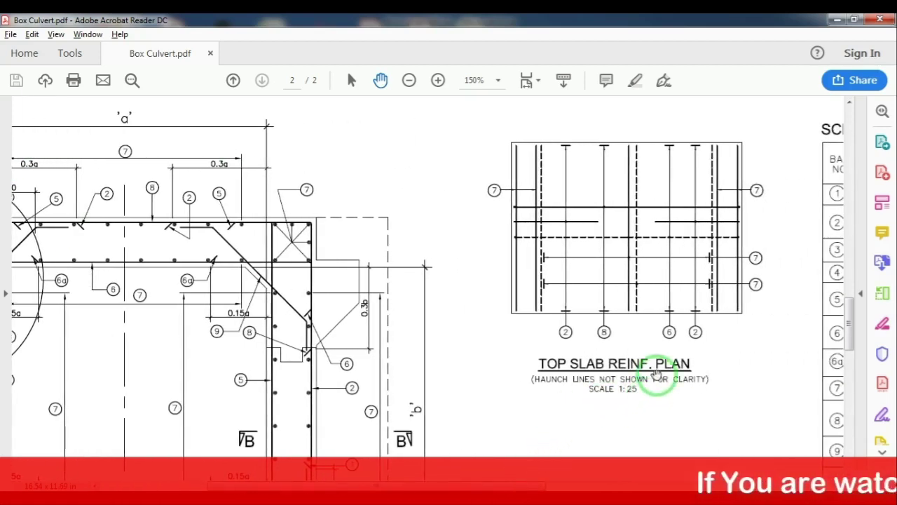
scroll(751, 241, "up", 1)
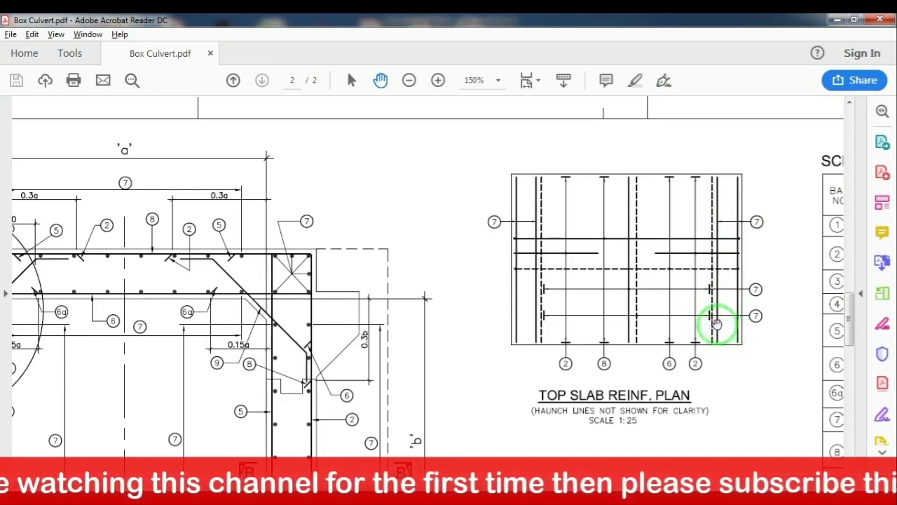
scroll(715, 322, "up", 2, "ctrl")
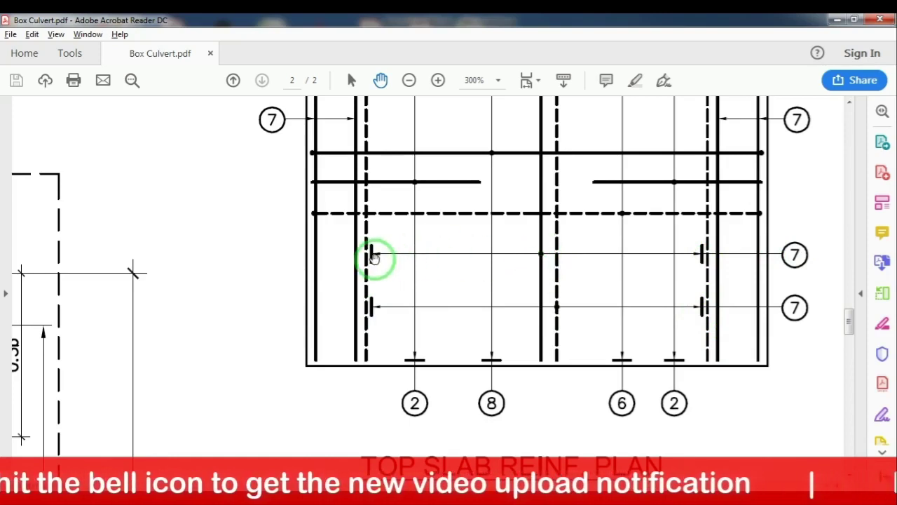
scroll(688, 261, "up", 1)
scroll(688, 261, "up", 4)
scroll(683, 261, "down", 5)
scroll(417, 288, "up", 5)
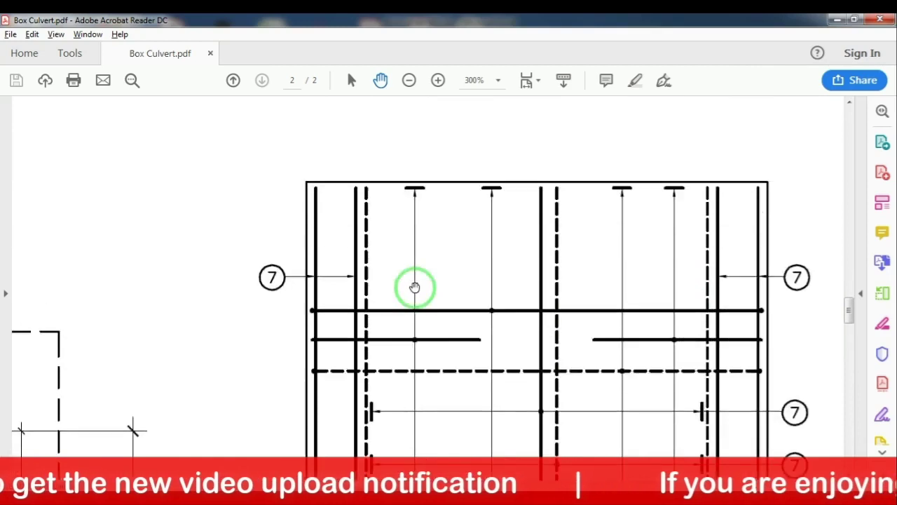
scroll(365, 436, "down", 5)
key("alt+Tab")
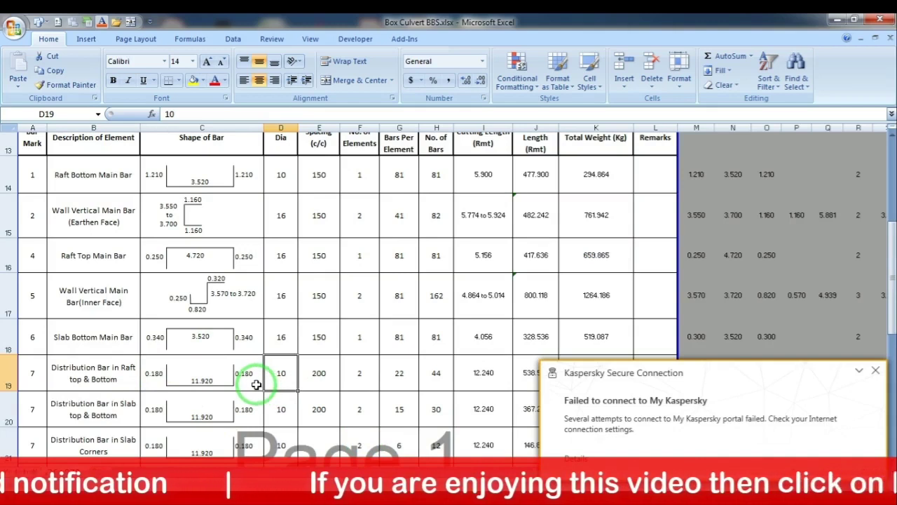
- Dismiss the Kaspersky notice and scroll to the bar mark 7 distribution bar rows
left_click(875, 369)
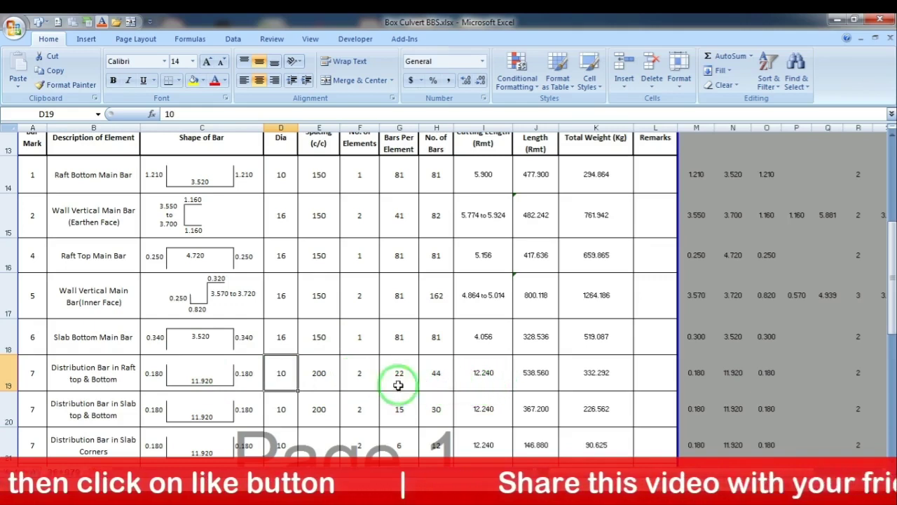
scroll(364, 380, "down", 1)
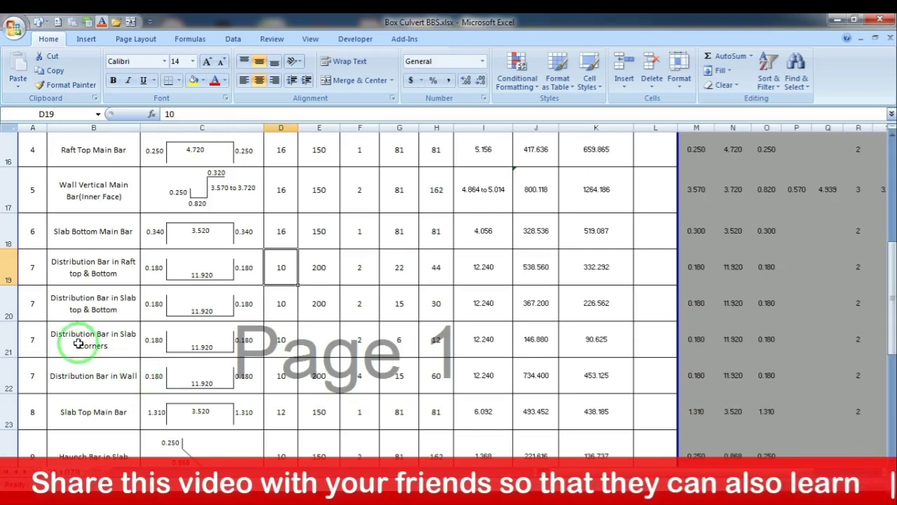
key("alt+Tab")
- Pan around the DET.1 corner detail at 300% to trace bar 7
scroll(161, 377, "up", 3)
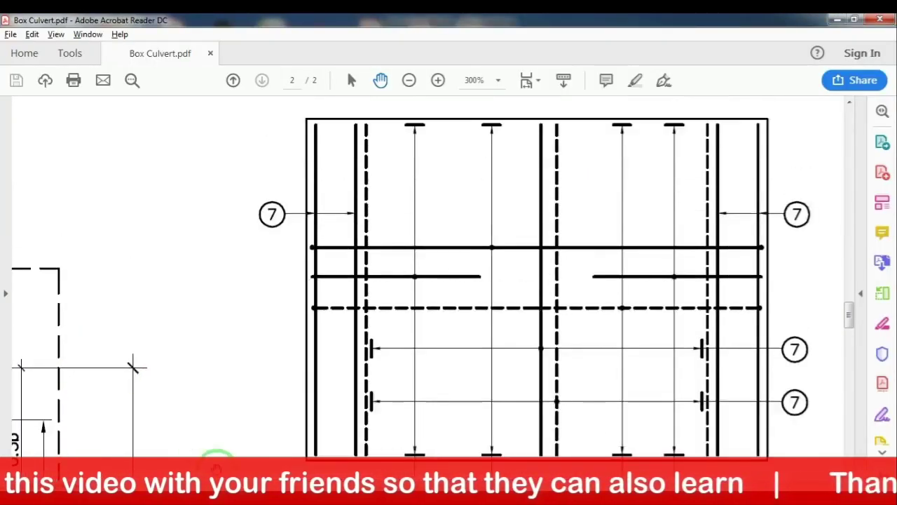
scroll(214, 448, "down", 4)
scroll(175, 449, "left", 5)
scroll(143, 460, "down", 5)
scroll(143, 460, "right", 5)
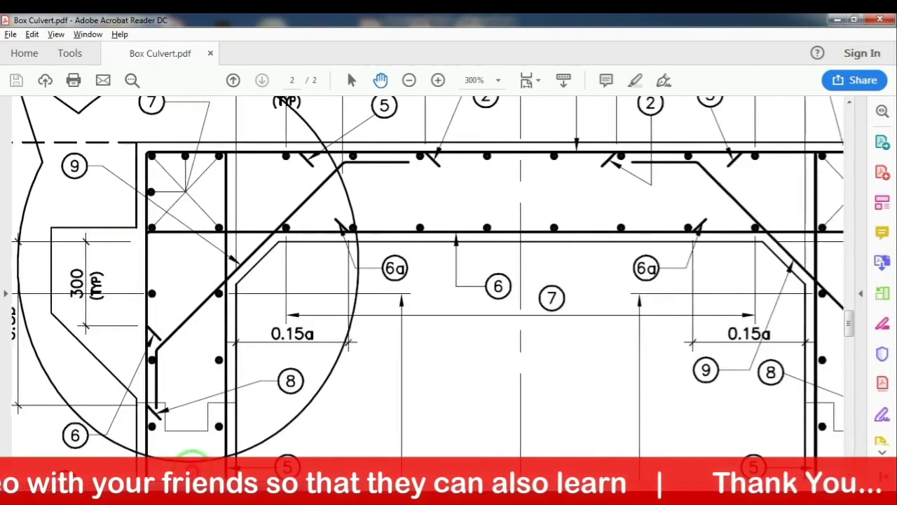
scroll(240, 436, "up", 1)
scroll(239, 436, "up", 1)
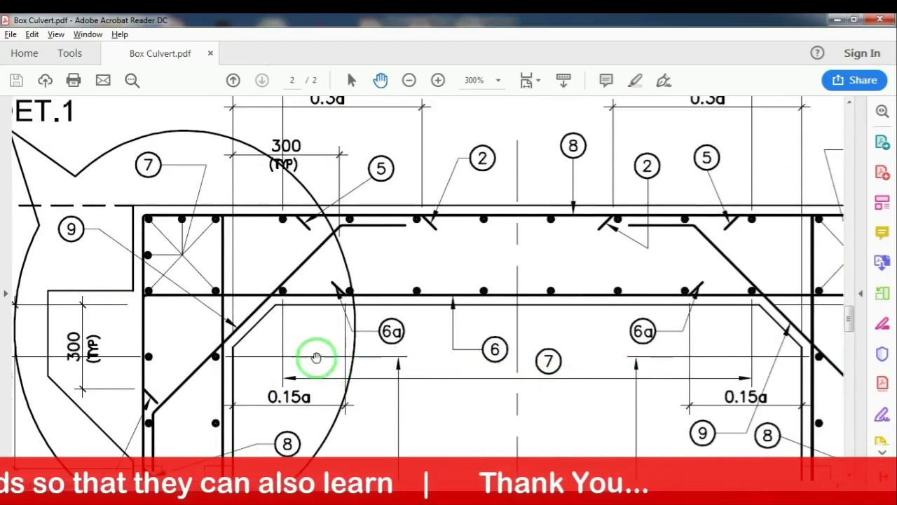
scroll(376, 274, "up", 3)
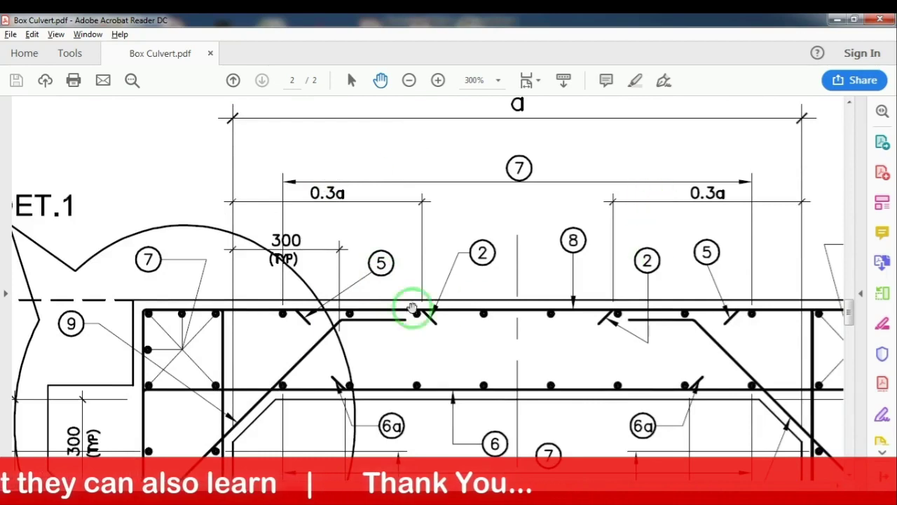
scroll(411, 311, "down", 2)
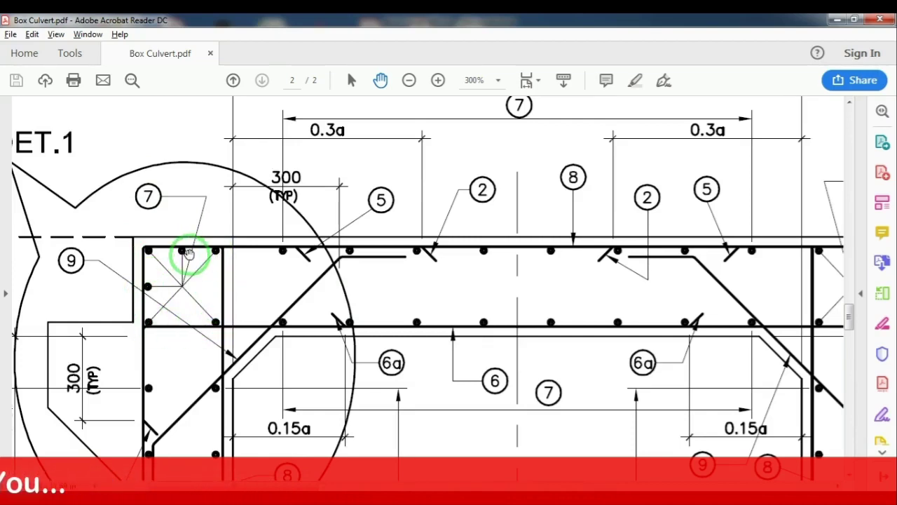
- Pan across the raft reinforcement details to follow bar 7 there
mouse_move(287, 485)
left_mouse_down()
mouse_move(315, 478)
mouse_move(304, 474)
left_mouse_up()
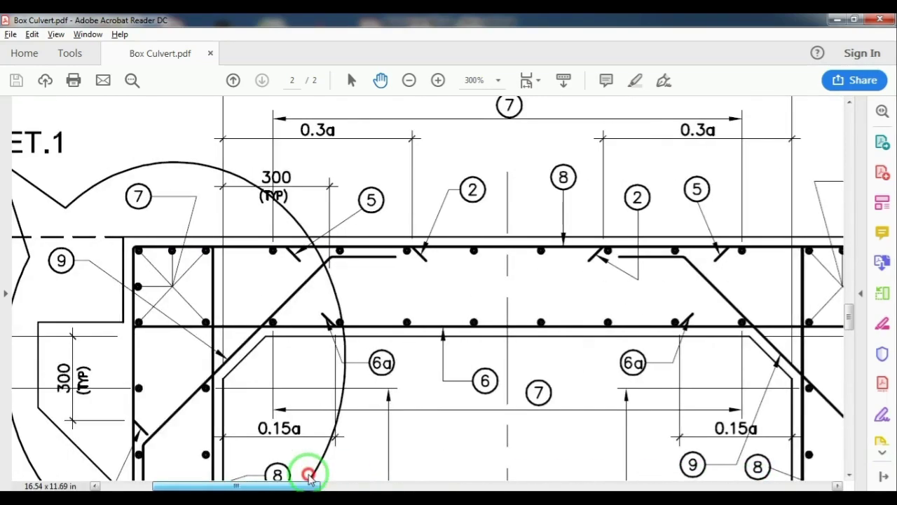
scroll(382, 371, "down", 4)
scroll(384, 371, "down", 3)
scroll(385, 371, "down", 4)
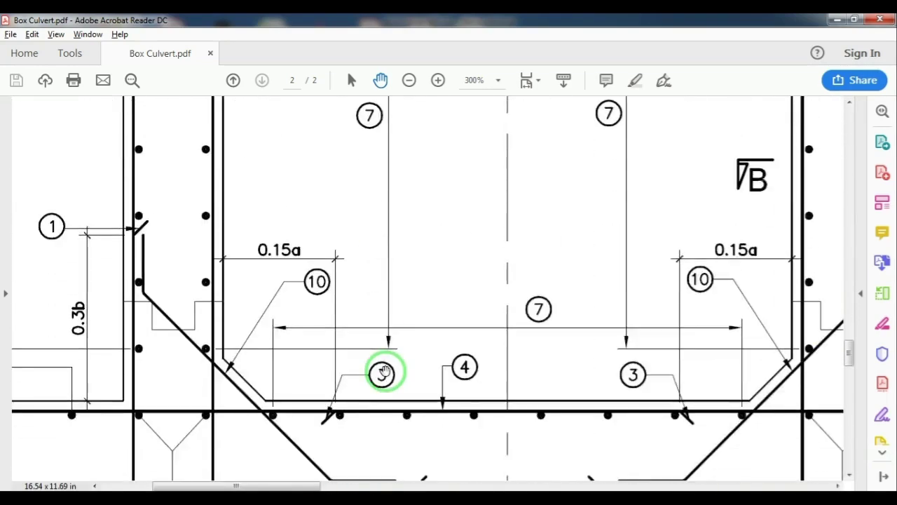
scroll(385, 370, "down", 4)
scroll(385, 371, "down", 1)
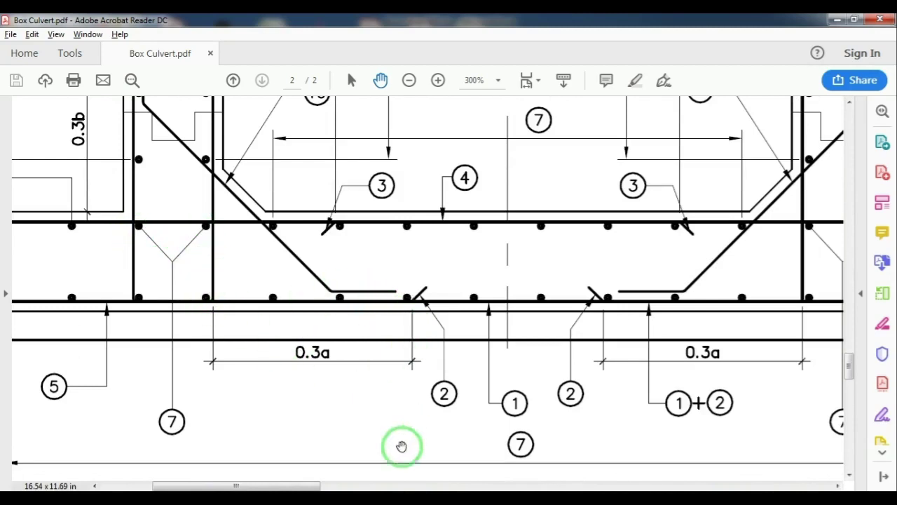
mouse_move(293, 485)
left_mouse_down()
mouse_move(432, 484)
mouse_move(399, 484)
left_mouse_up()
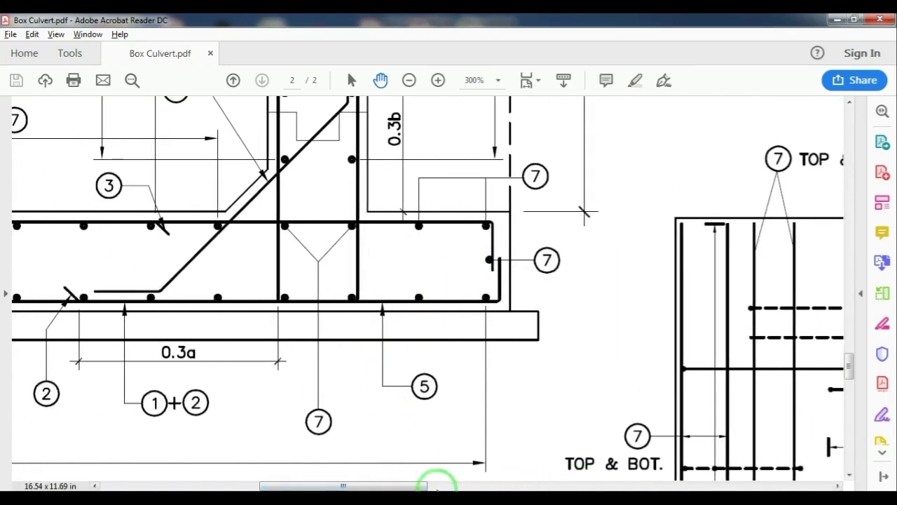
mouse_move(410, 482)
left_mouse_down()
mouse_move(268, 483)
mouse_move(359, 485)
left_mouse_up()
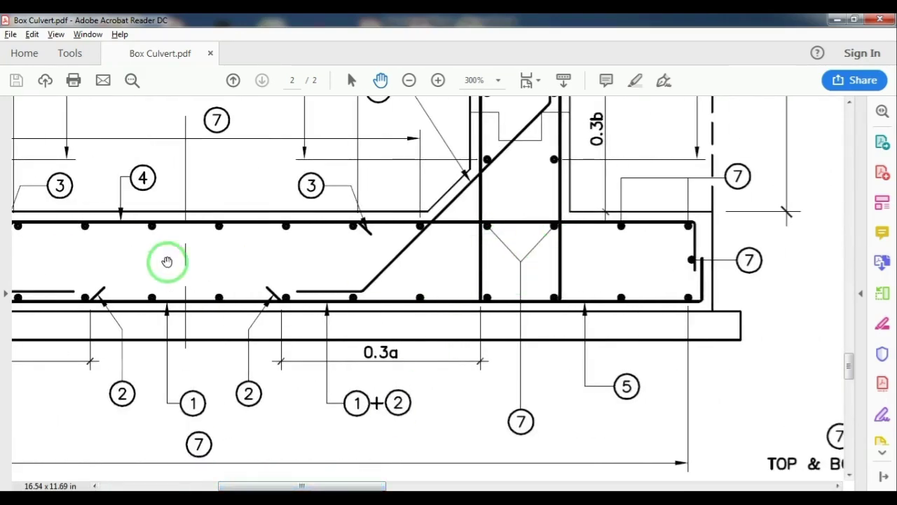
key("alt+Tab")
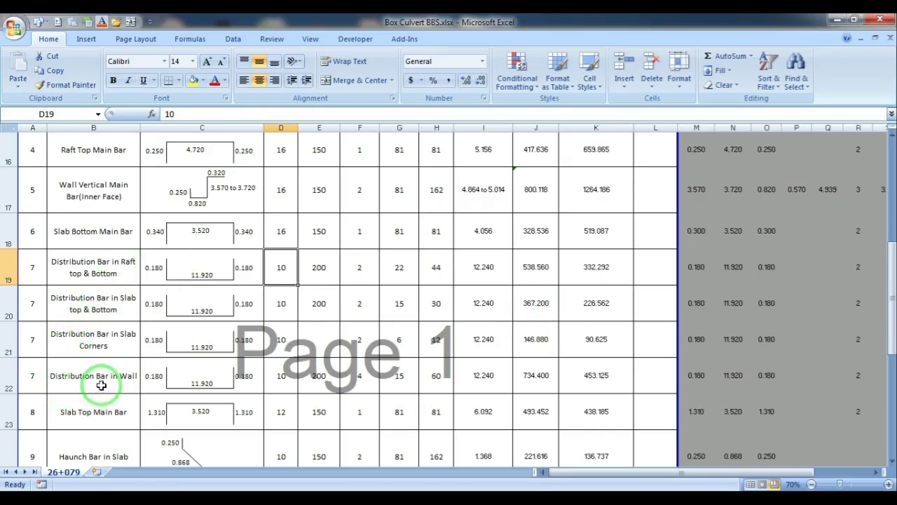
- Zoom the drawing out to 150% to see the whole culvert section
key("alt+Tab")
scroll(260, 344, "down", 2)
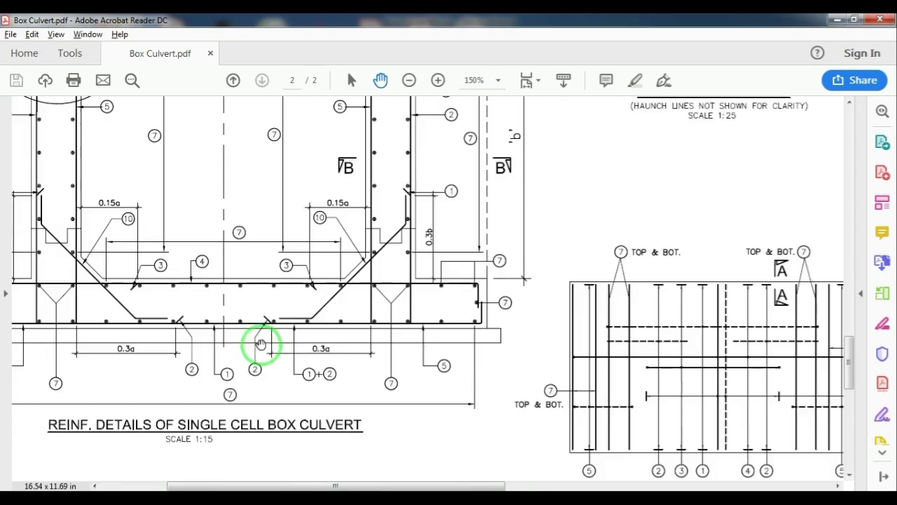
scroll(267, 339, "up", 1)
scroll(295, 330, "up", 3)
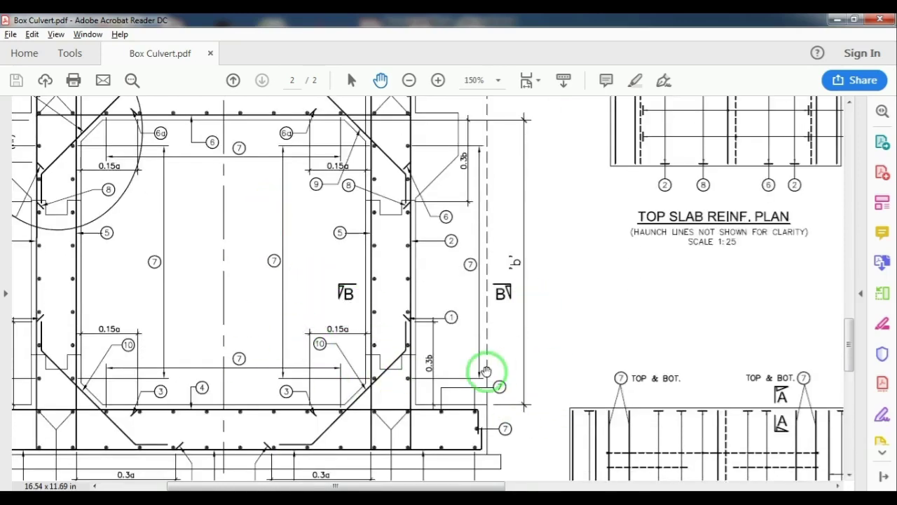
- Scroll the schedule down toward the haunch bars and pan the drawing to DET.1
key("alt+Tab")
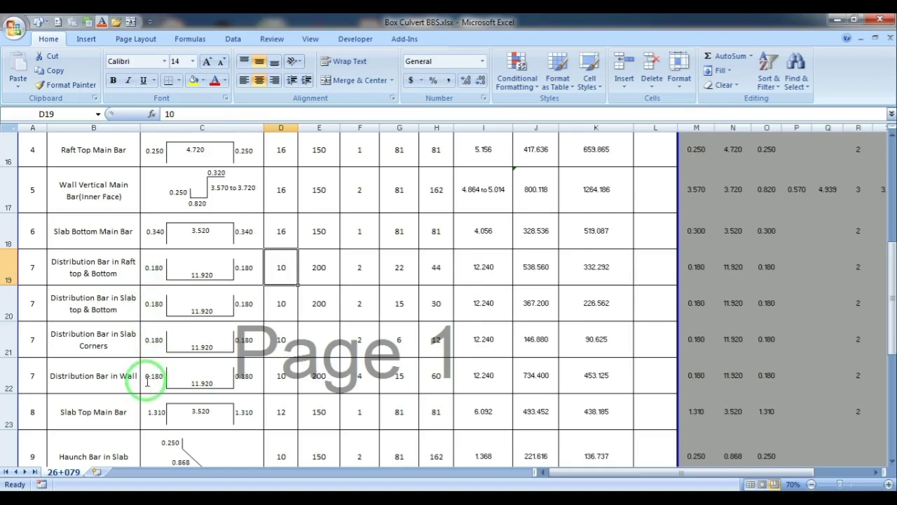
scroll(147, 375, "down", 1)
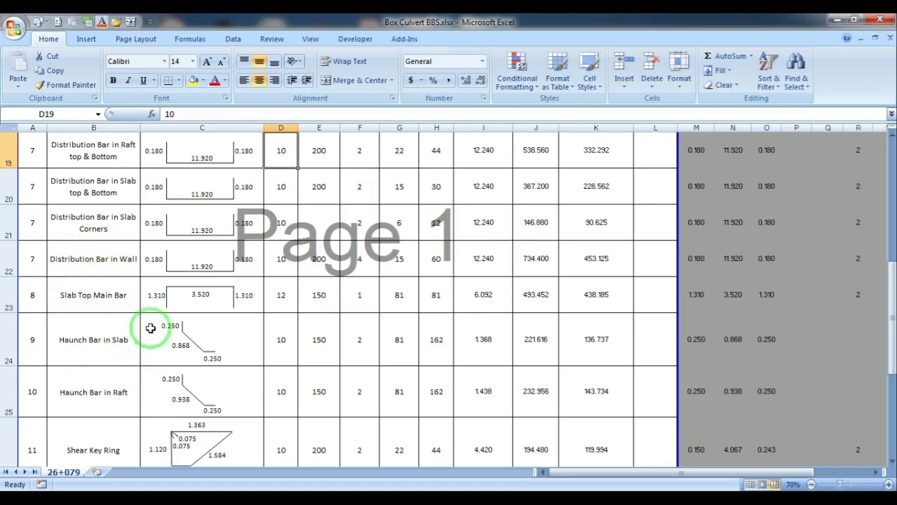
key("alt+Tab")
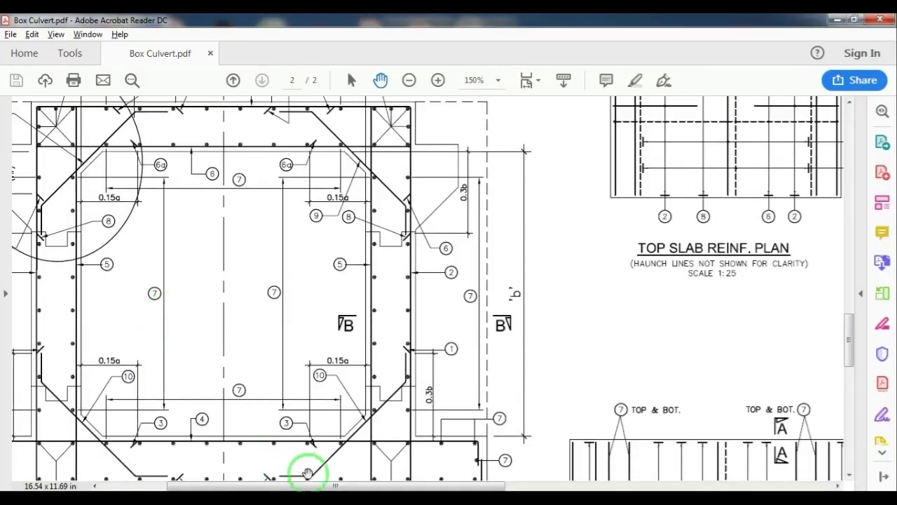
left_click_drag(315, 485, 243, 479)
scroll(260, 426, "up", 1)
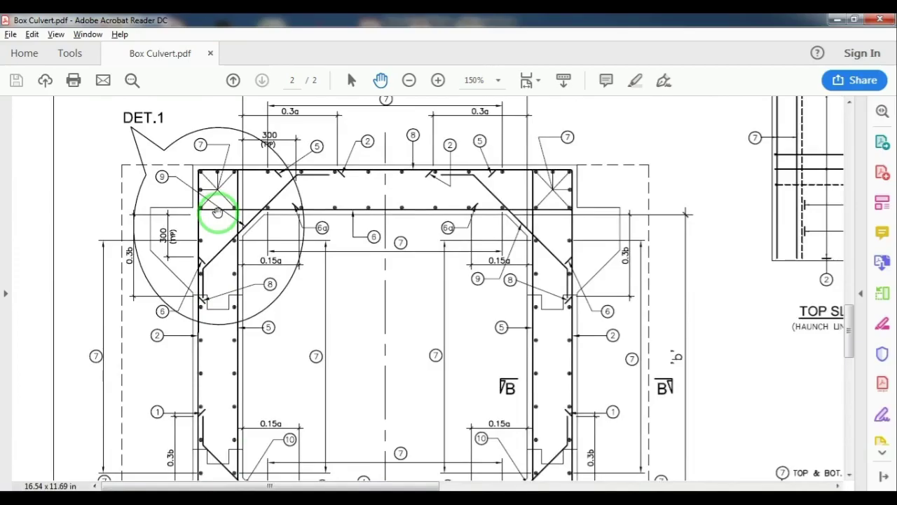
key("alt+Tab")
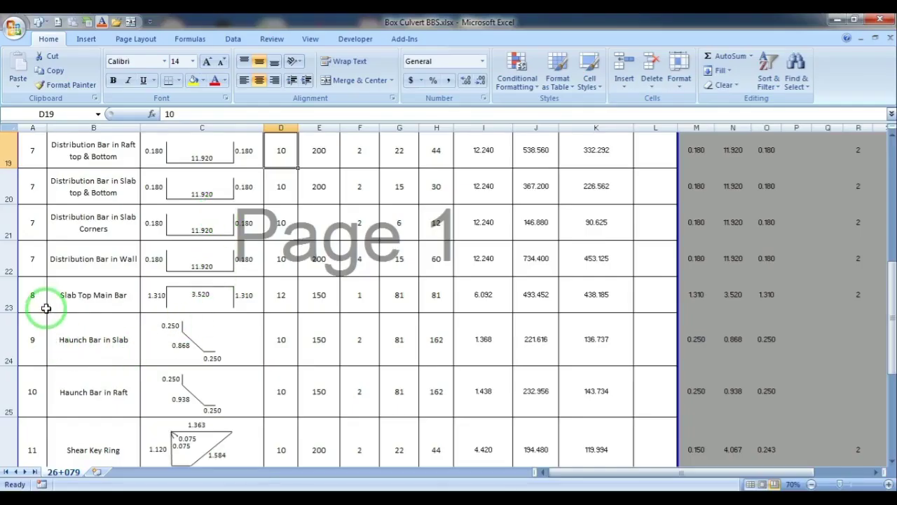
- Compare the Slab Top Main Bar row (12 dia, 150 spacing, 81 bars) with DET.1
key("alt+Tab")
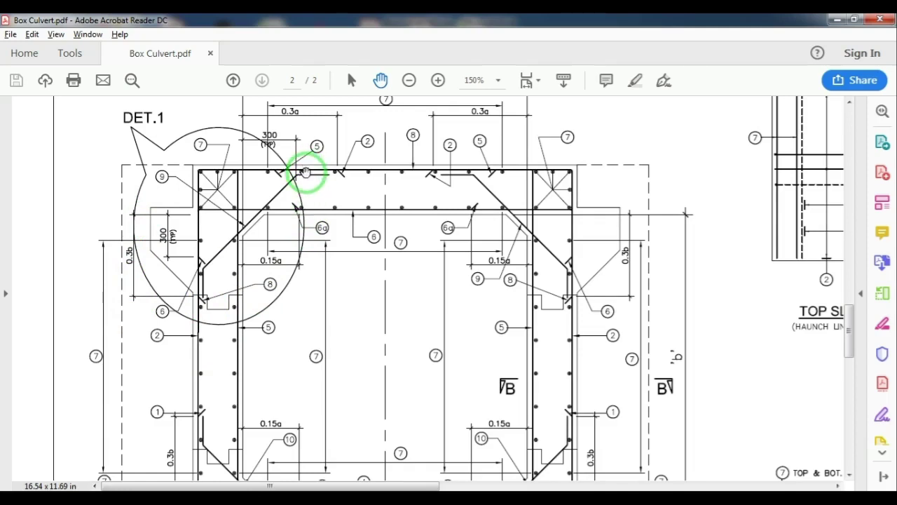
key("alt+Tab")
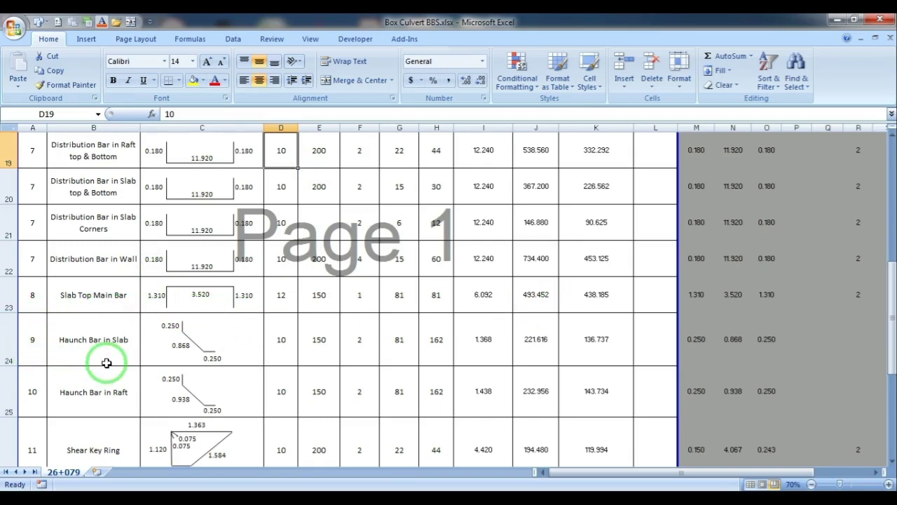
key("alt+Tab")
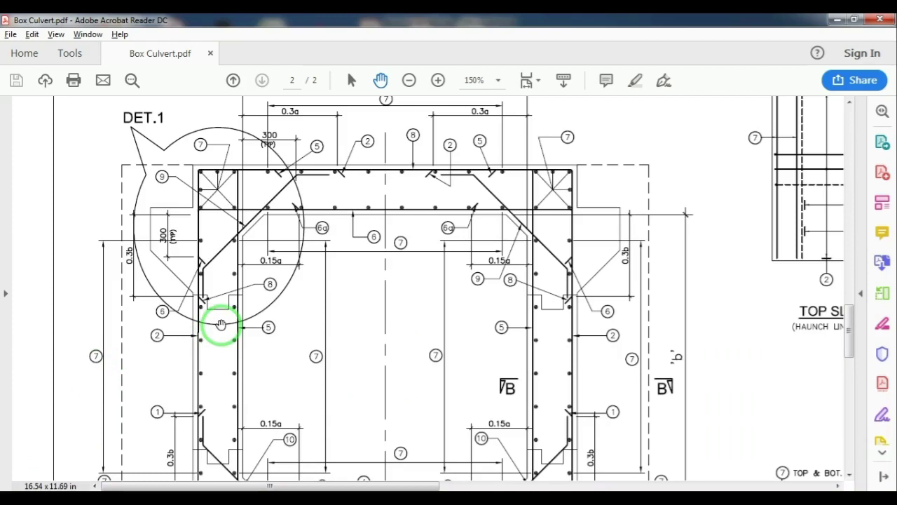
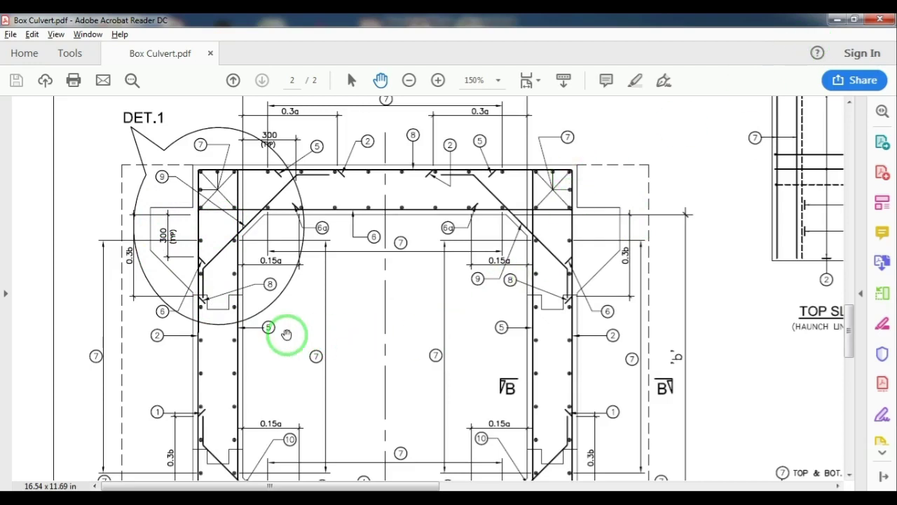
- Scroll the schedule from the distribution bar rows down to the bracket bar rows
key("alt+Tab")
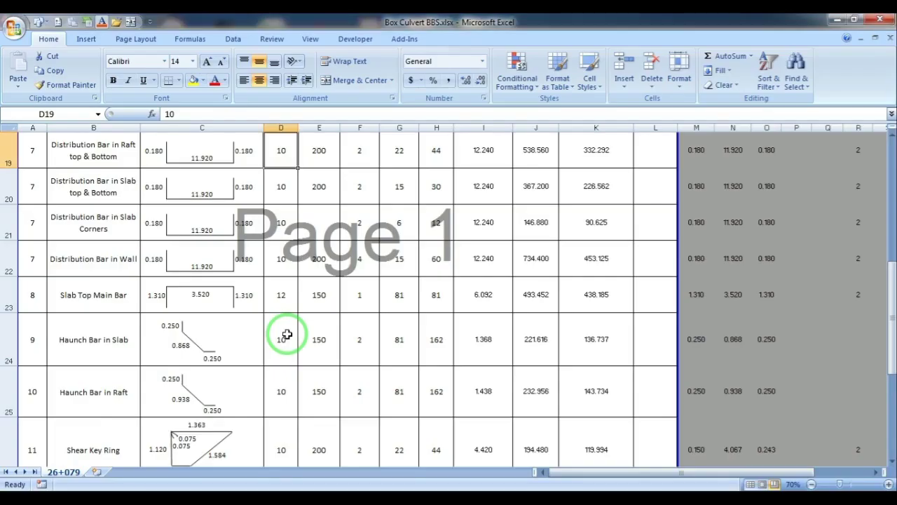
scroll(213, 356, "down", 1)
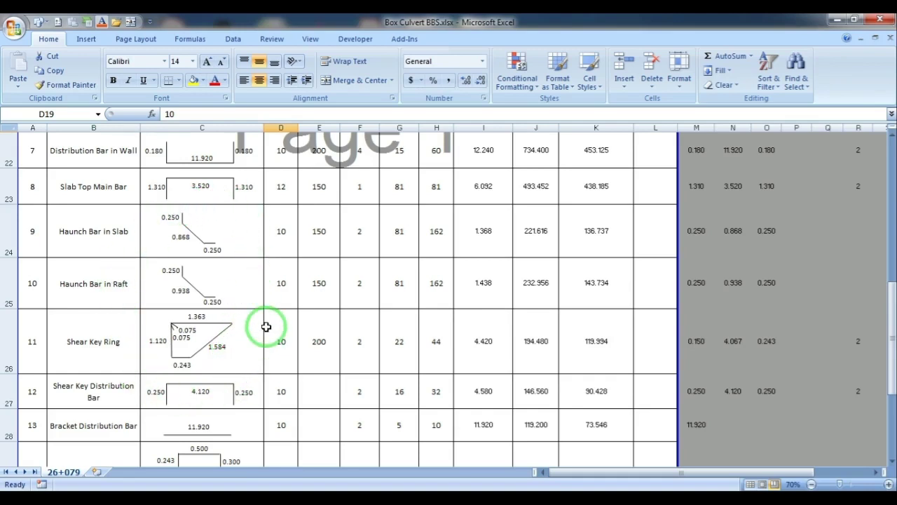
scroll(267, 327, "down", 1)
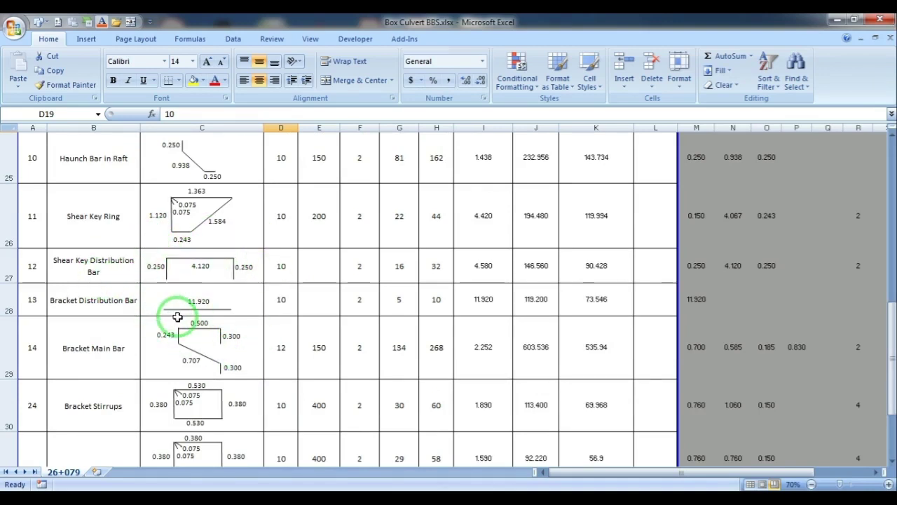
scroll(346, 380, "down", 3)
scroll(418, 364, "down", 3)
scroll(411, 374, "down", 3)
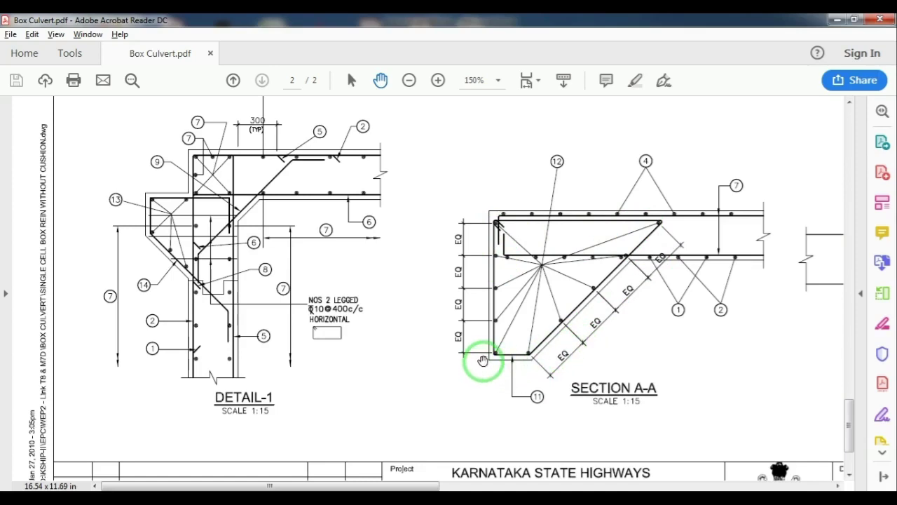
- Compare the schedule against the drawing's page 1 dimensions table and plan
key("alt+Tab")
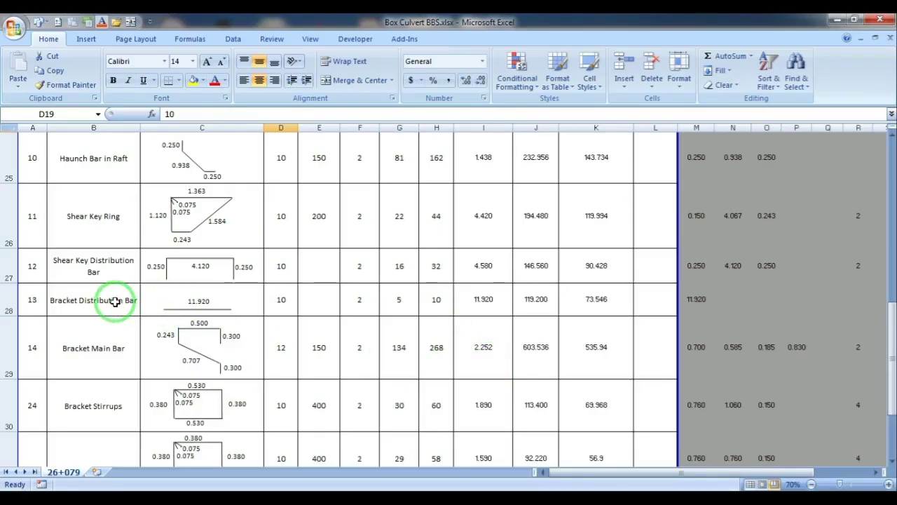
key("alt+Tab")
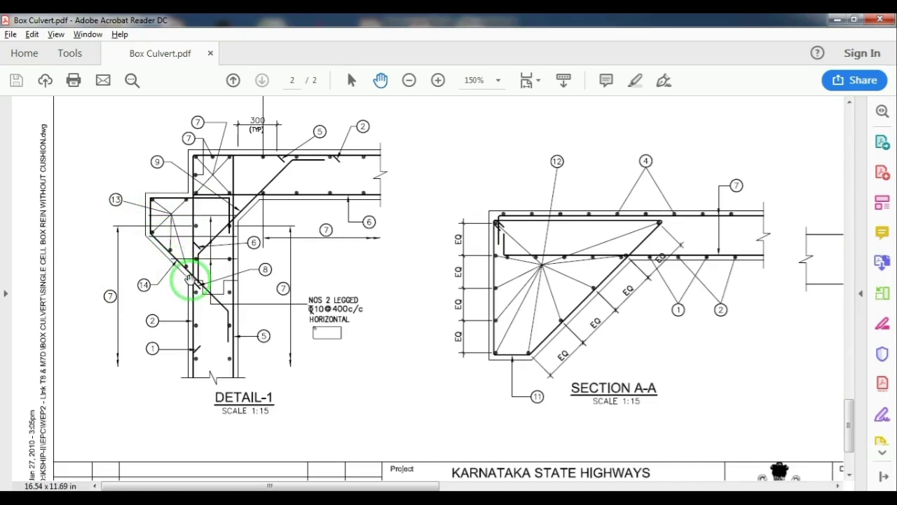
key("alt+Tab")
key("alt+Tab")
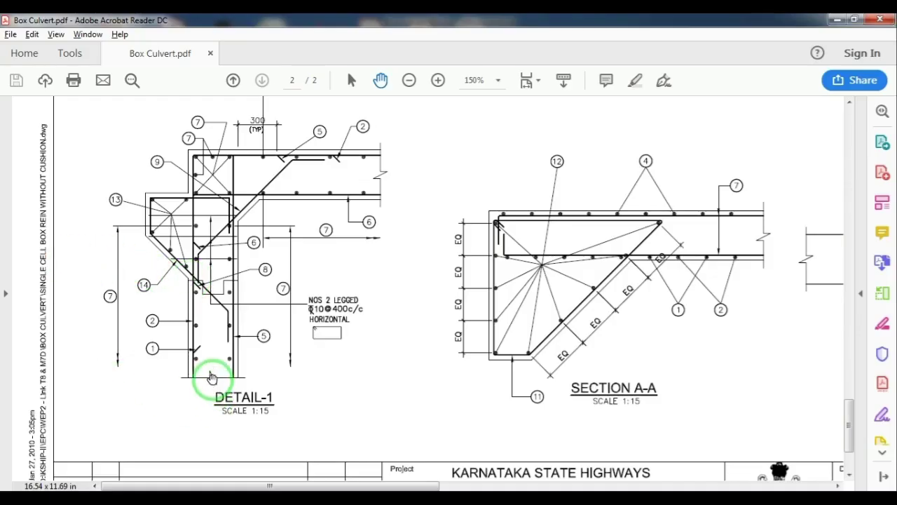
scroll(212, 377, "down", 1)
scroll(214, 377, "up", 1)
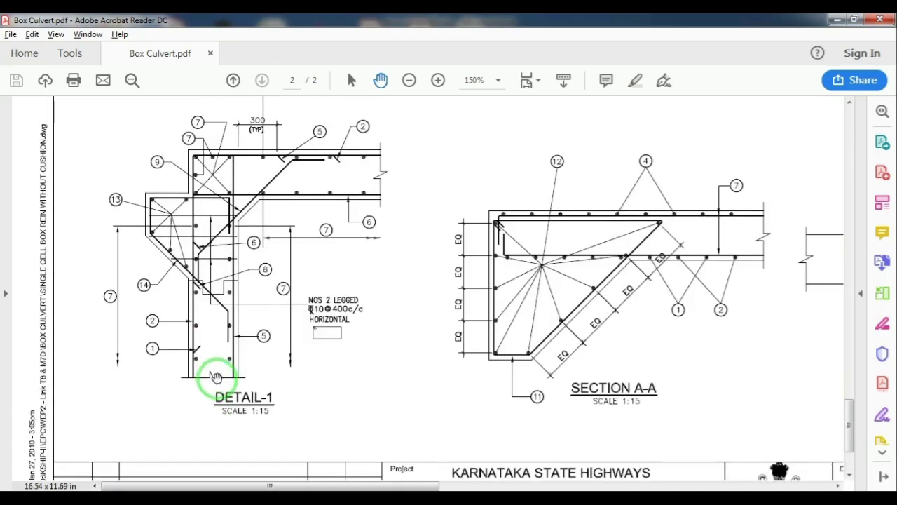
scroll(216, 377, "up", 5)
scroll(216, 375, "up", 5)
scroll(216, 374, "up", 5)
scroll(218, 372, "up", 5)
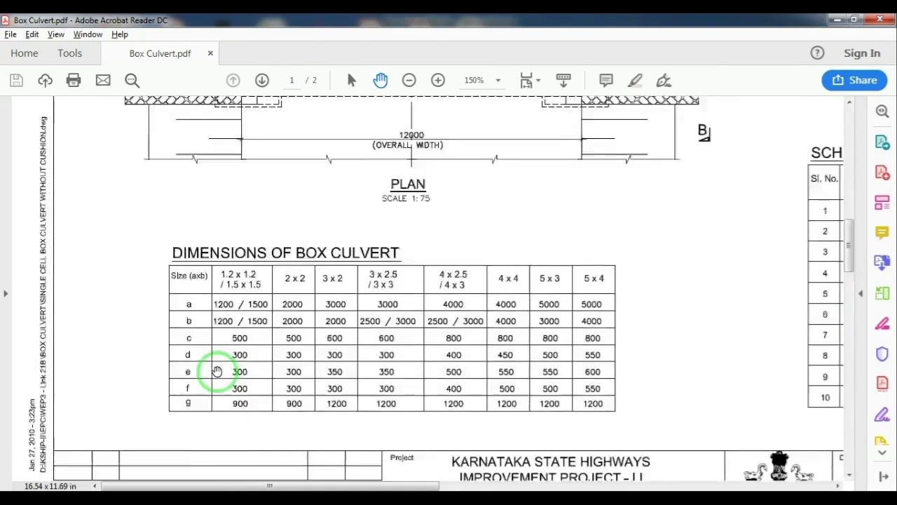
scroll(217, 372, "up", 5)
scroll(218, 371, "up", 3)
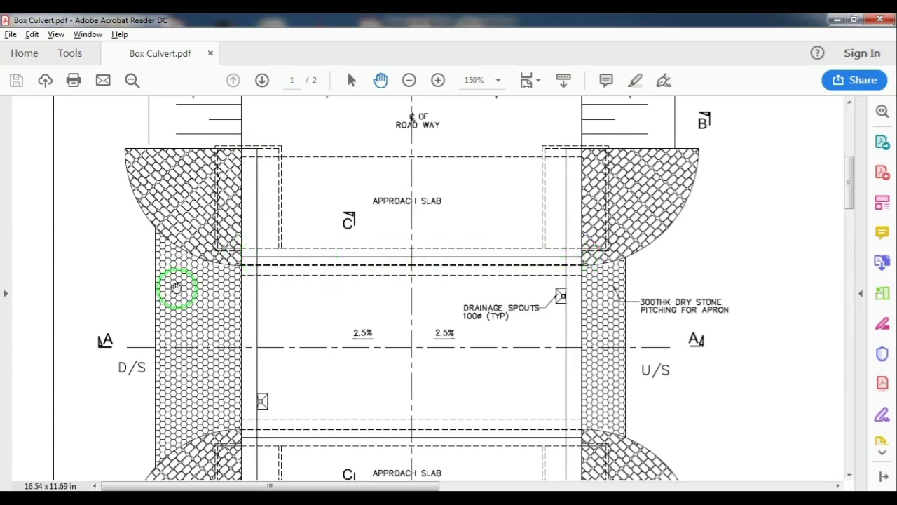
- Scroll back down to DETAIL-1 on page 2, then return to the BBS workbook
scroll(257, 340, "down", 1)
scroll(257, 340, "down", 1)
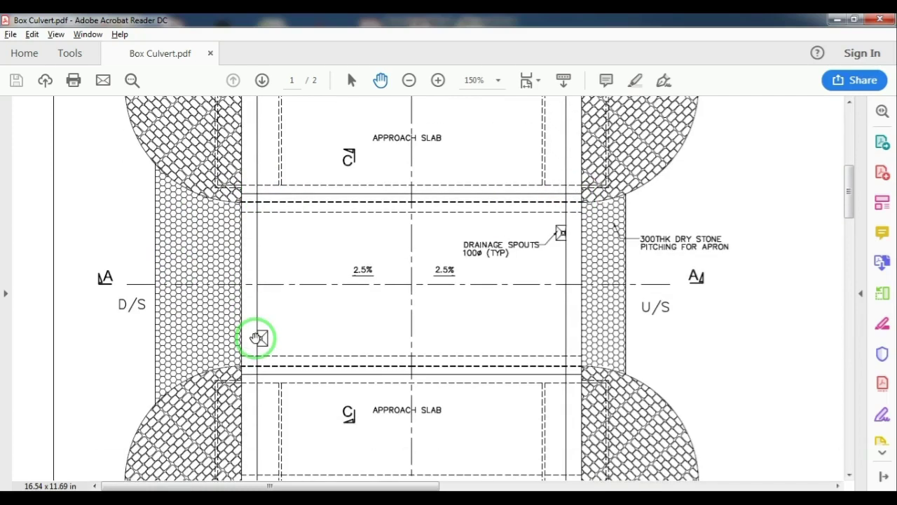
scroll(257, 339, "down", 4)
scroll(256, 338, "down", 3)
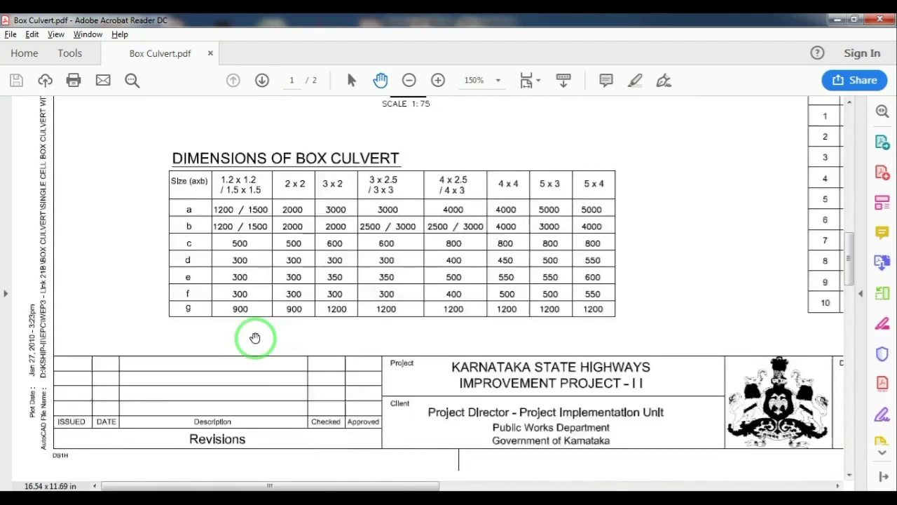
scroll(255, 338, "down", 5)
scroll(255, 337, "down", 5)
scroll(256, 338, "down", 5)
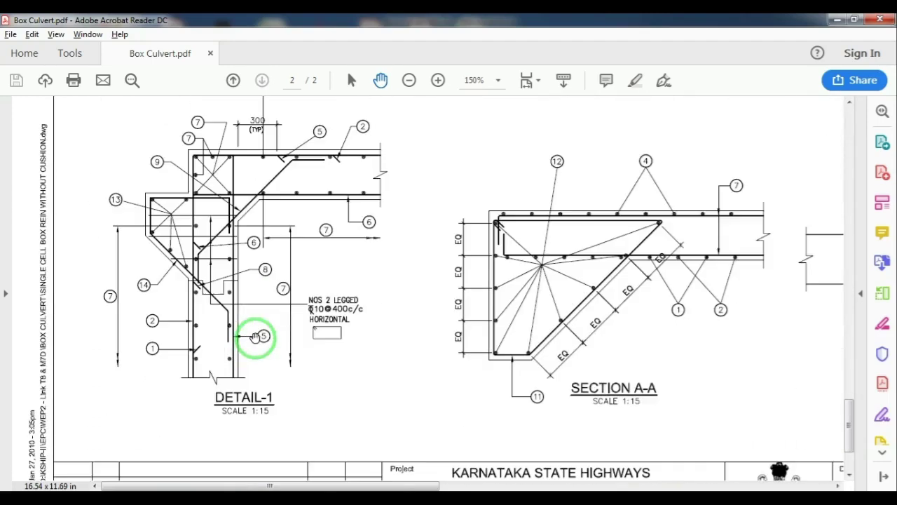
key("alt+Tab")
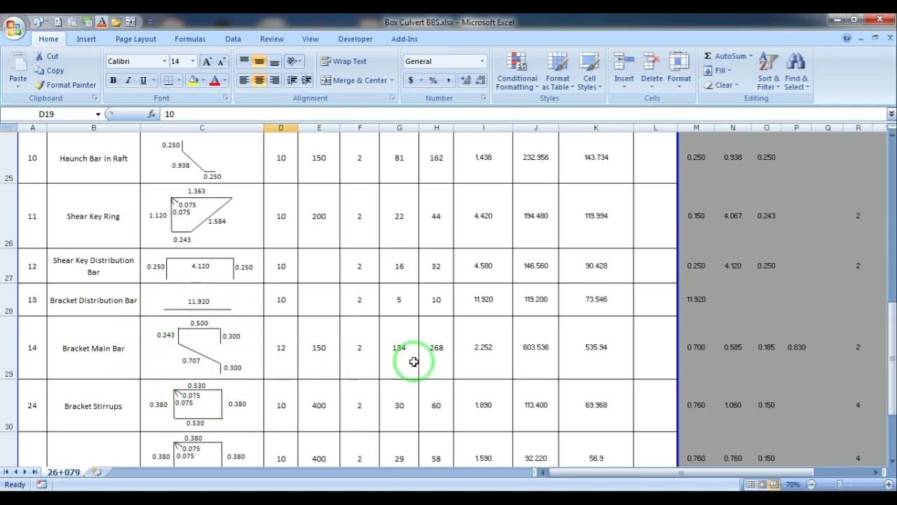
- Show rows 28–36 with the 77.271 Kg (8 mm) and 2142.380 Kg (10 mm) totals, then check DETAIL-1
scroll(445, 364, "down", 1)
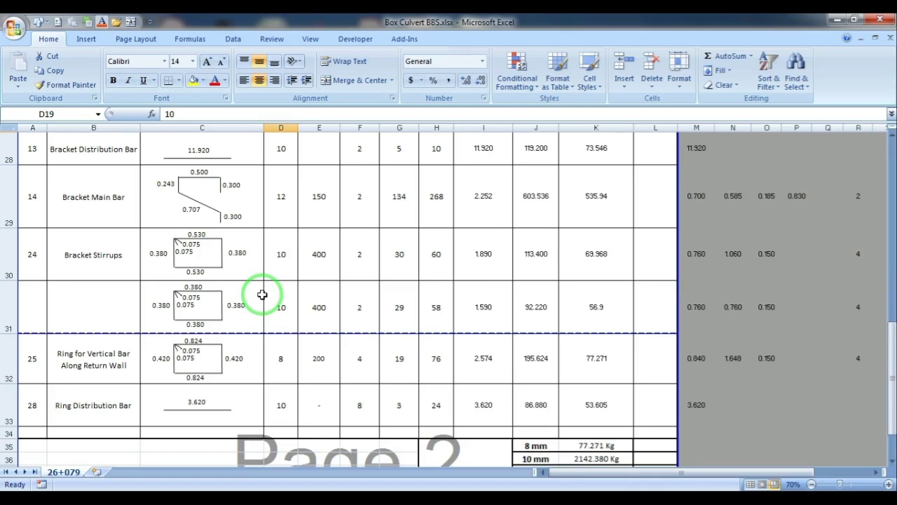
key("alt+Tab")
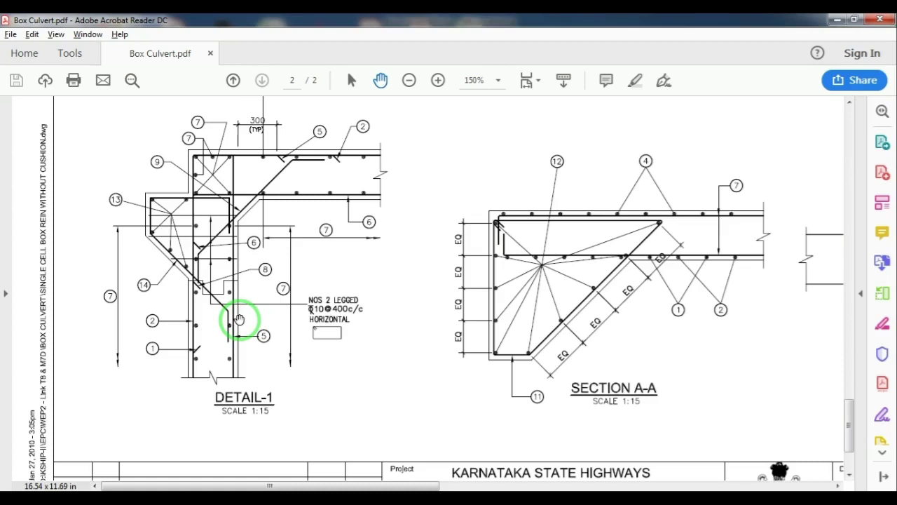
key("alt+Tab")
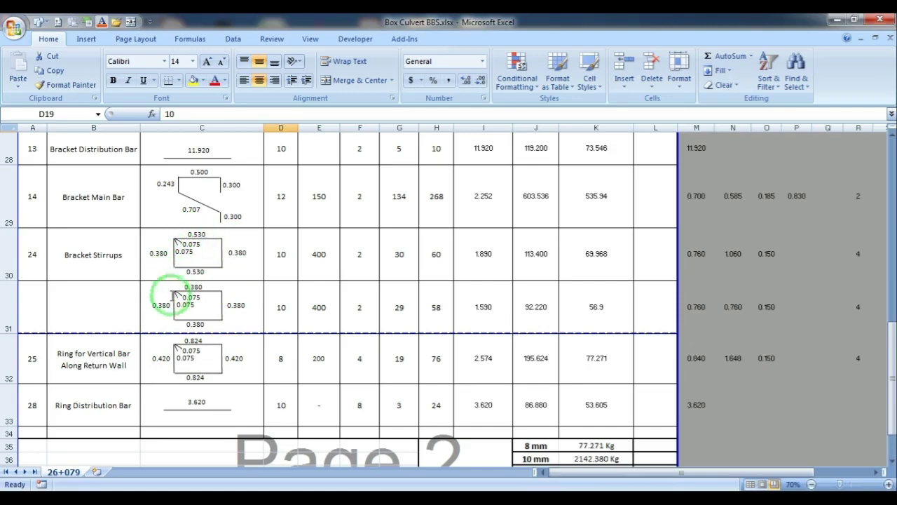
key("alt+Tab")
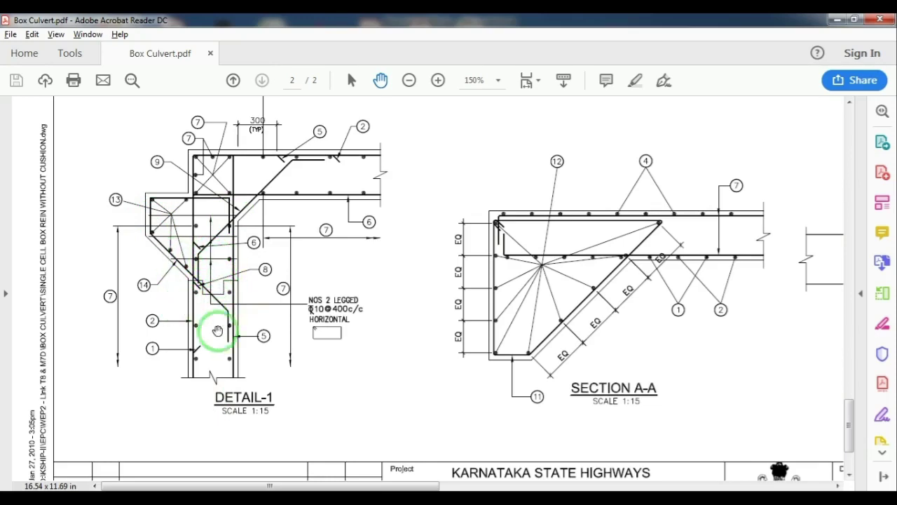
key("alt+Tab")
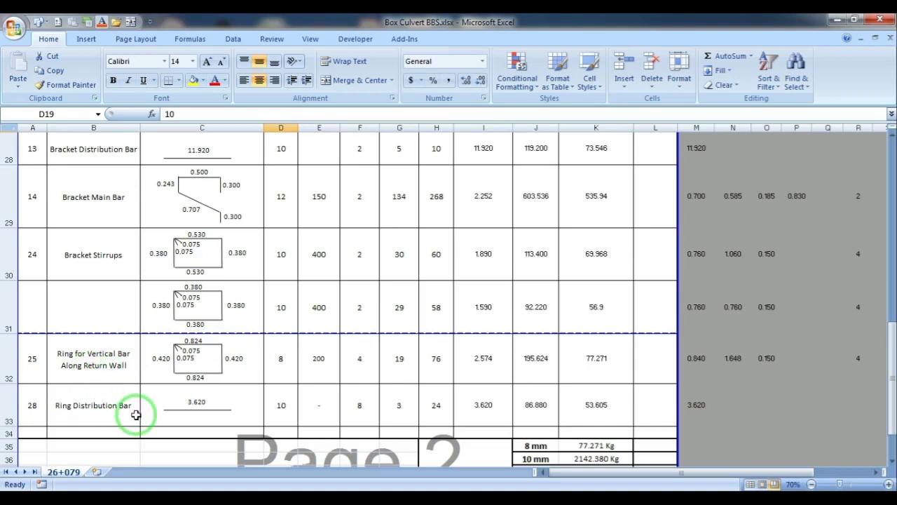
key("alt+Tab")
key("alt+Tab")
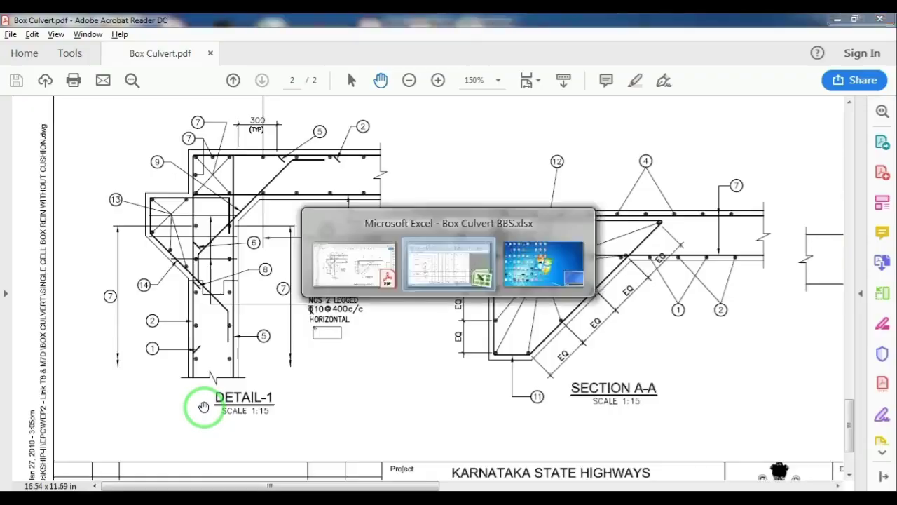
key("alt+Tab")
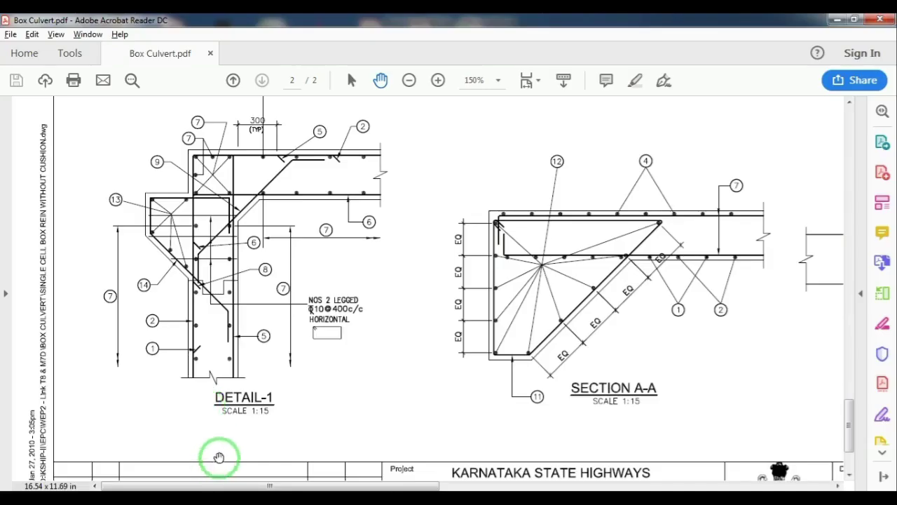
- Pan the culvert drawing to centre Section B-B in the view
left_click_drag(404, 486, 691, 483)
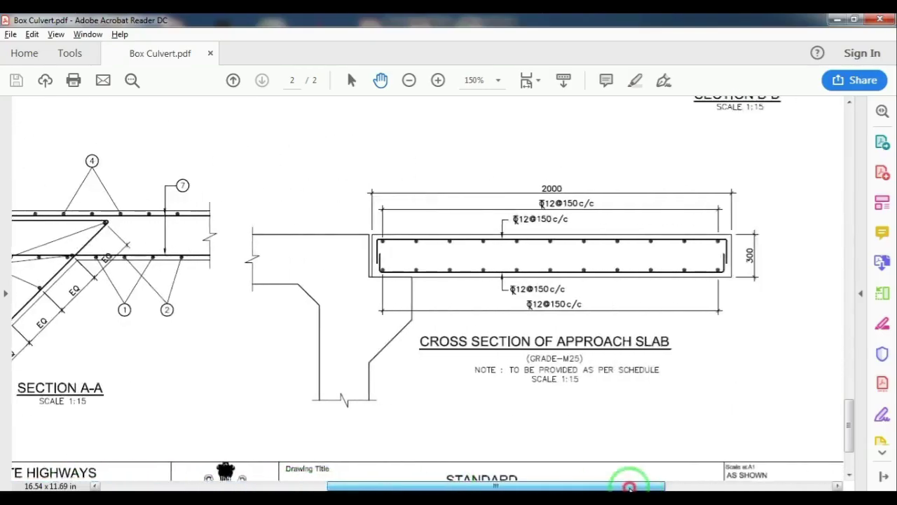
scroll(649, 375, "up", 3)
scroll(650, 375, "up", 3)
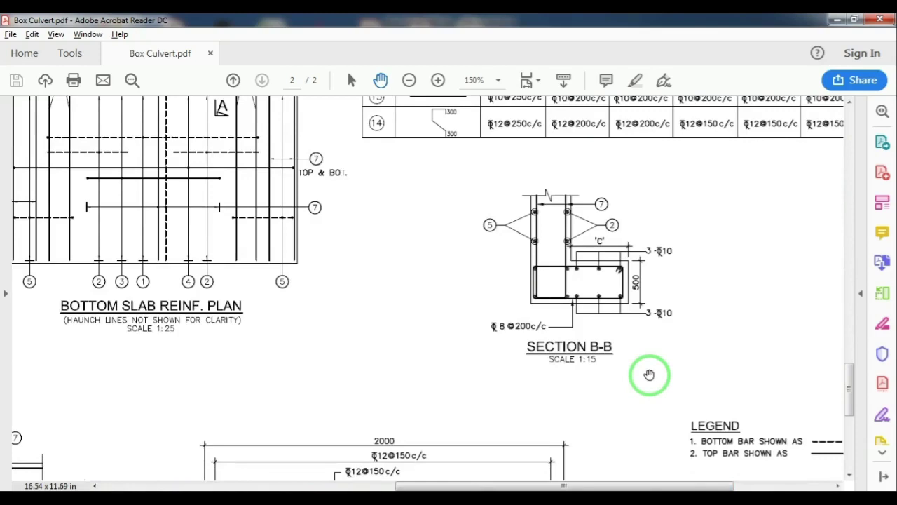
left_click_drag(649, 375, 509, 409)
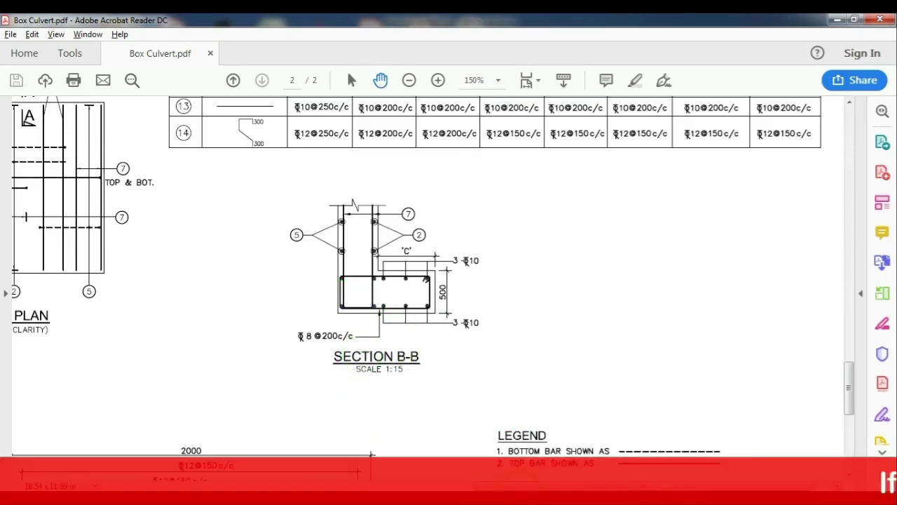
scroll(276, 437, "left", 1)
scroll(276, 437, "left", 2)
scroll(276, 437, "left", 3)
scroll(161, 438, "left", 3)
scroll(340, 445, "right", 5)
scroll(406, 444, "right", 3)
scroll(140, 435, "left", 8)
scroll(307, 385, "up", 3)
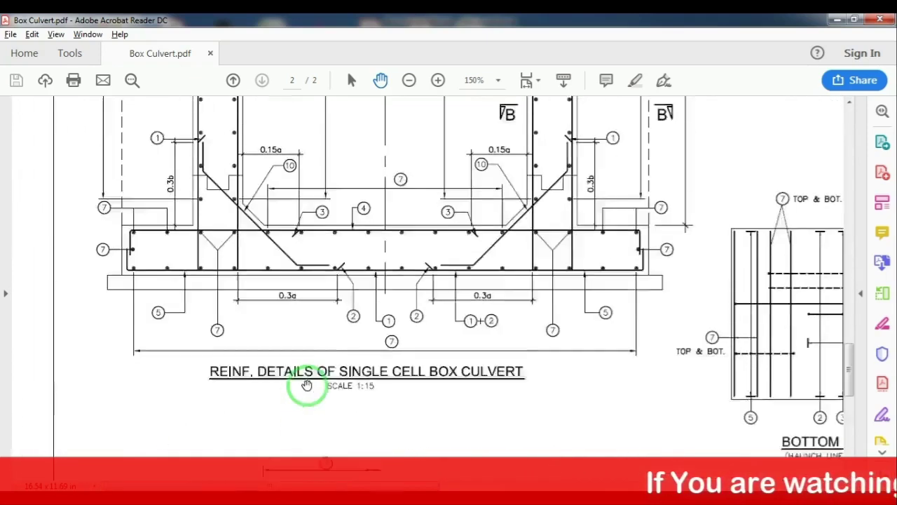
scroll(307, 385, "up", 1)
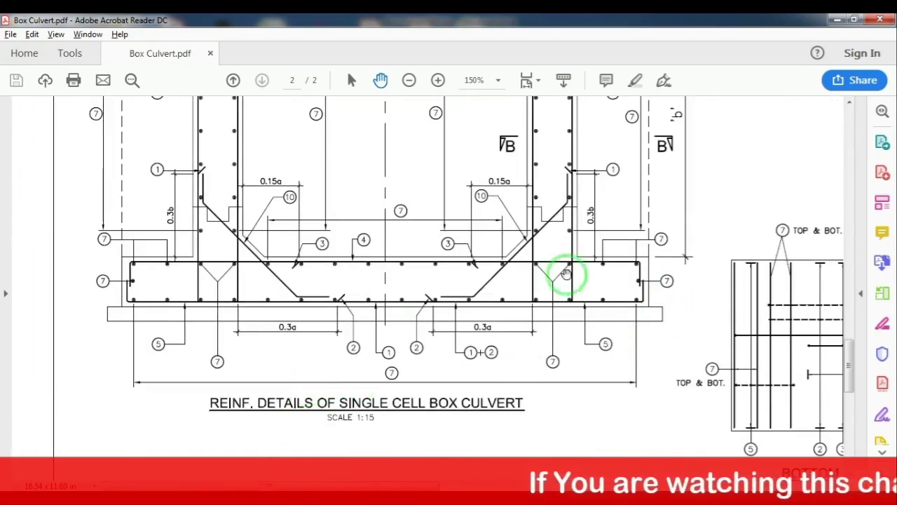
scroll(636, 275, "up", 2)
scroll(635, 278, "up", 4)
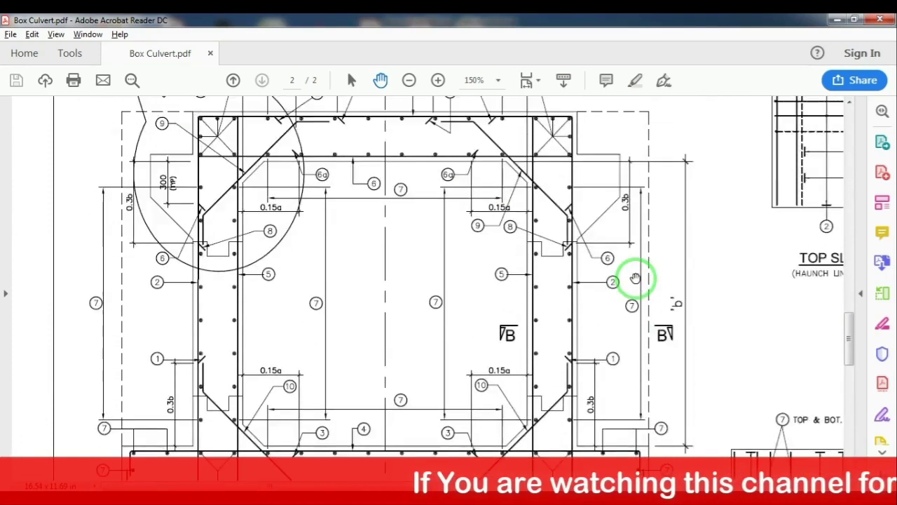
scroll(635, 279, "up", 3)
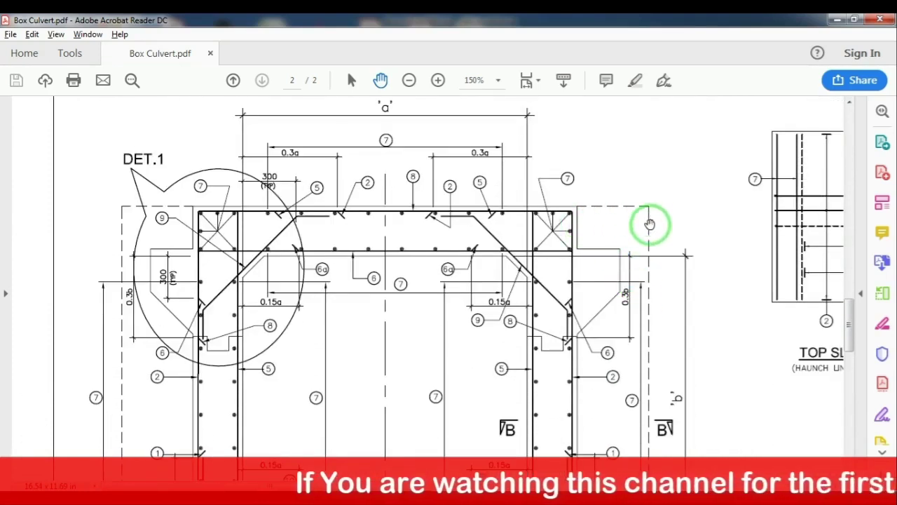
- Zoom Section B-B in to 300% and compare it with the workbook
scroll(661, 357, "down", 2)
scroll(661, 356, "down", 4)
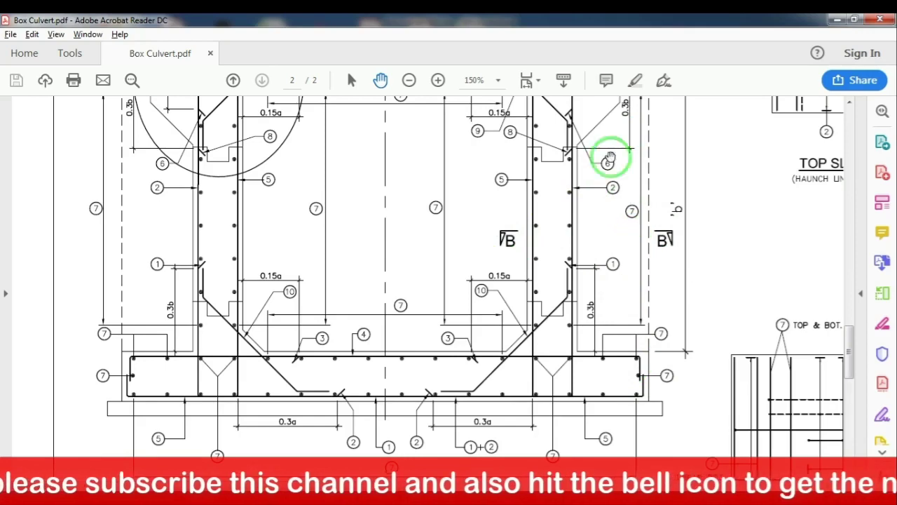
scroll(627, 406, "down", 5)
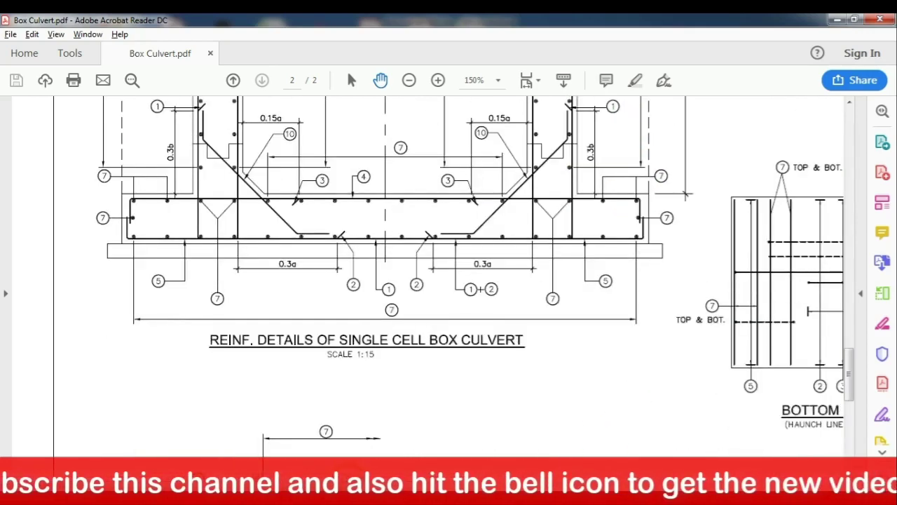
scroll(551, 370, "right", 4)
scroll(551, 369, "right", 6)
scroll(551, 370, "right", 4)
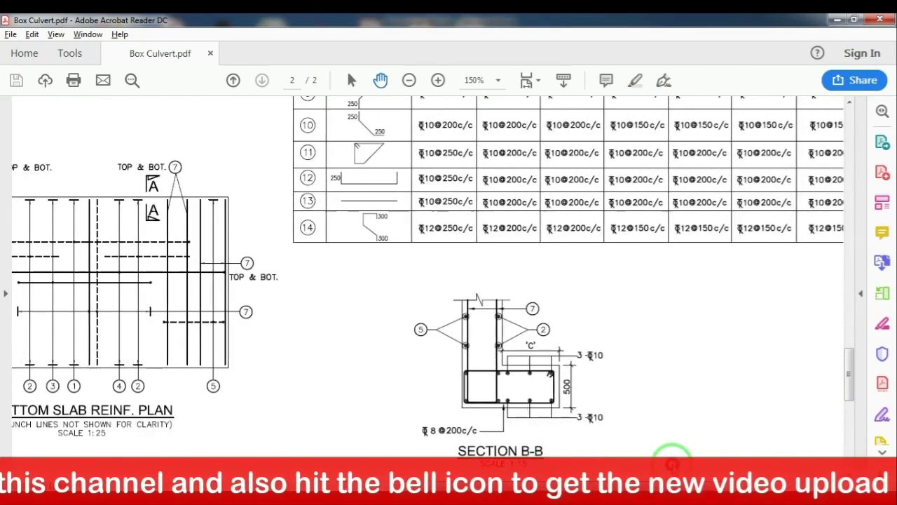
scroll(569, 392, "down", 1)
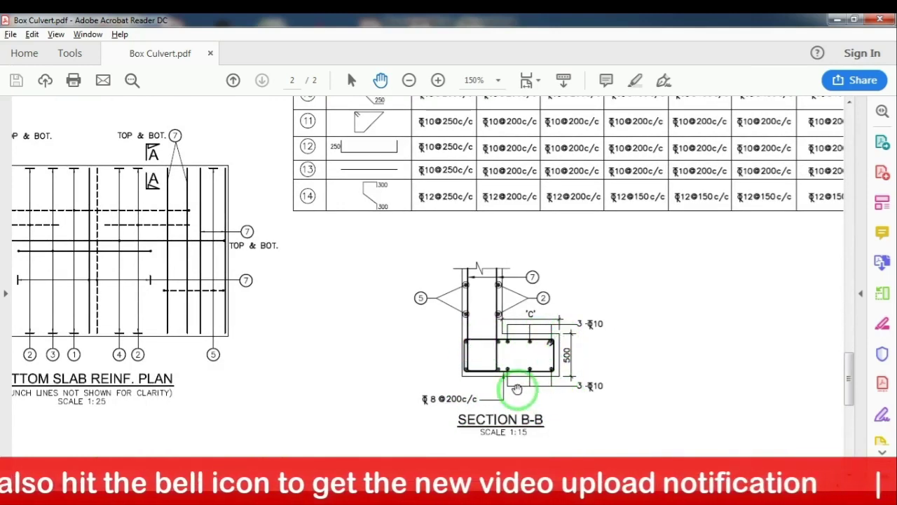
key("alt+Tab")
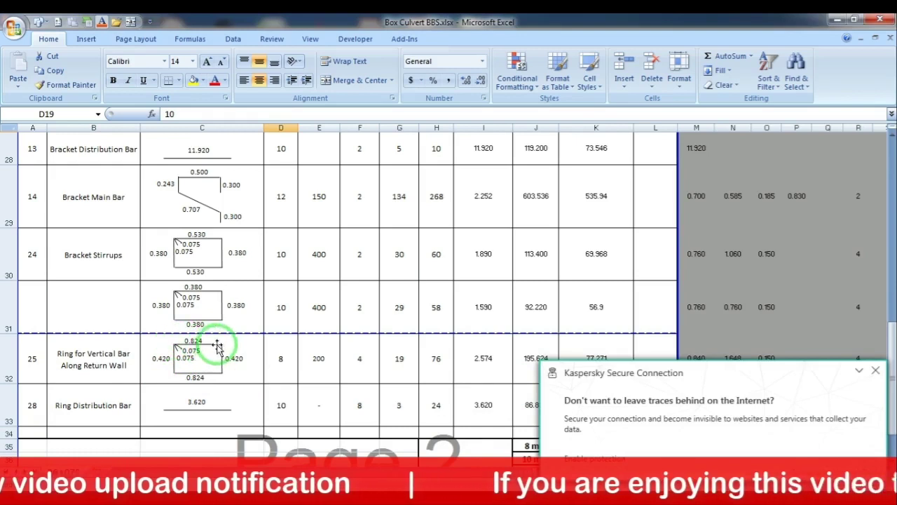
- Dismiss the Kaspersky security pop-up over the drawing and return to the BBS workbook
key("alt+Tab")
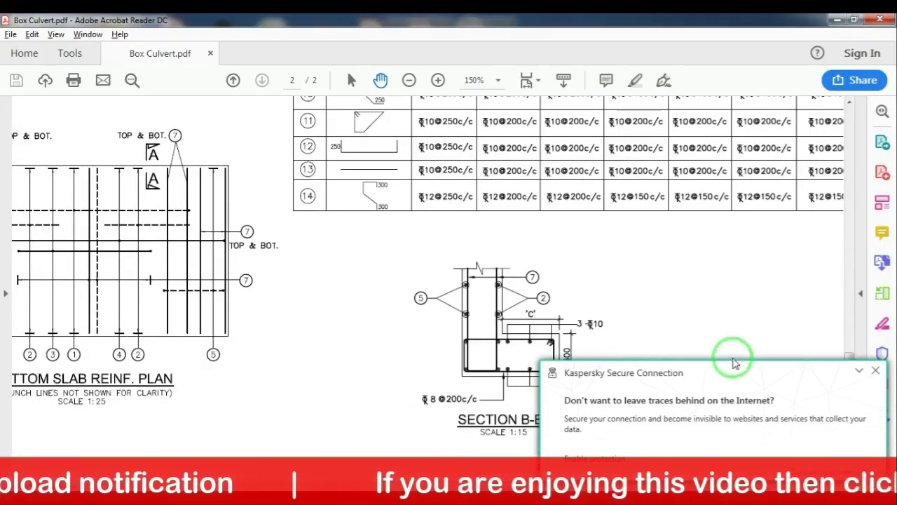
left_click(875, 371)
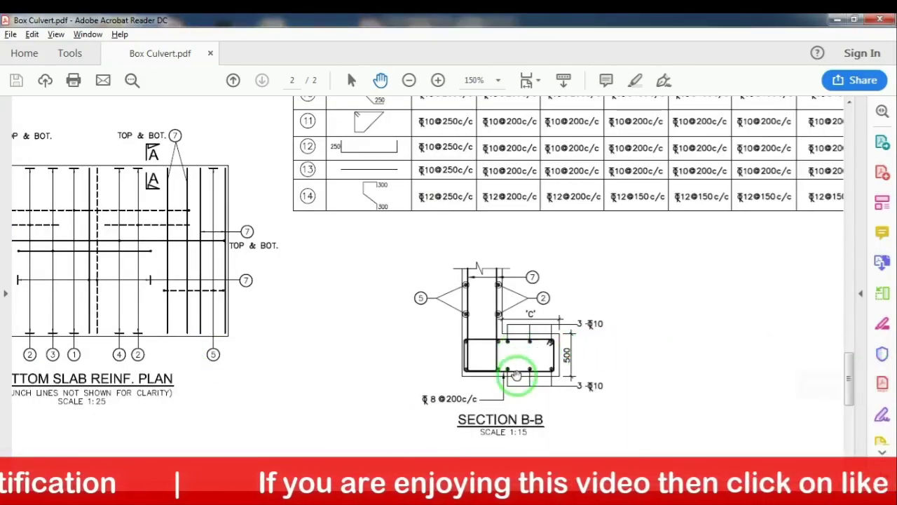
scroll(499, 360, "up", 1, "ctrl")
scroll(499, 361, "up", 1, "ctrl")
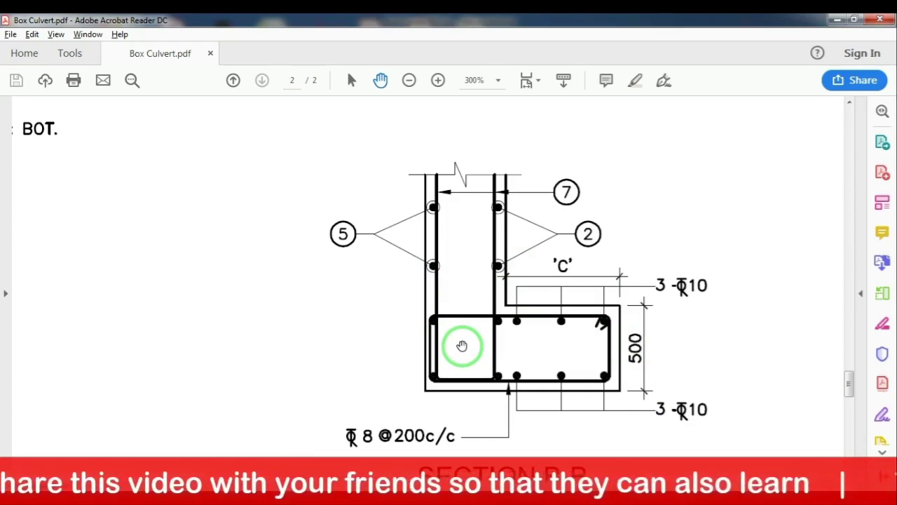
key("Caps_Lock")
key("Caps_Lock")
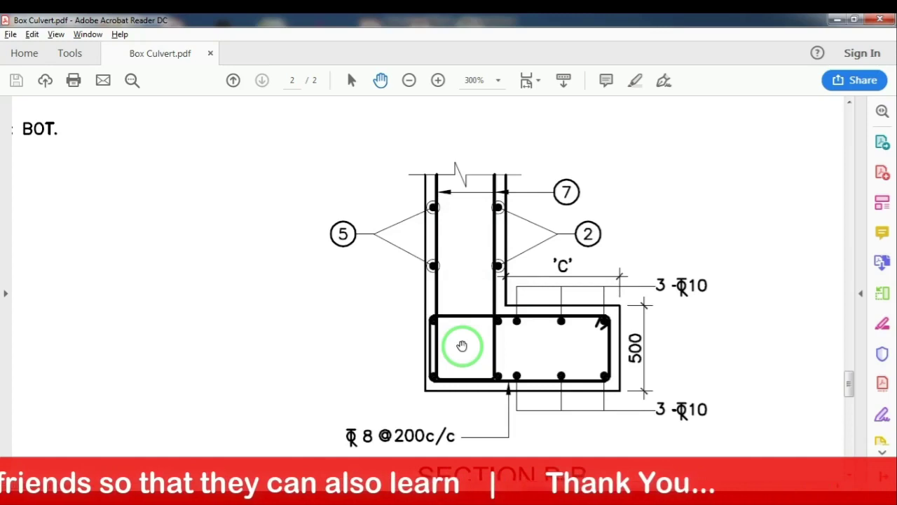
key("alt+Tab")
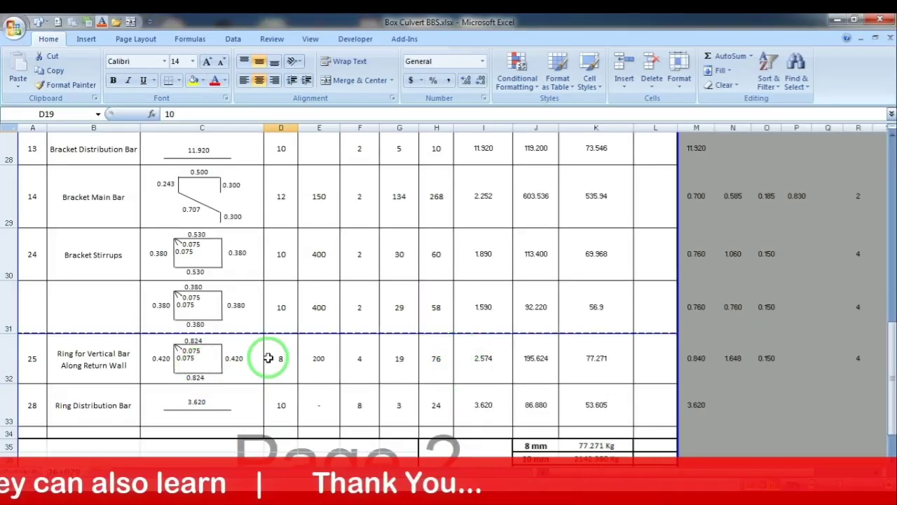
- Check the Section B-B title, then change the ring shape's 0.824 labels in C32 to 0.820
key("alt+Tab")
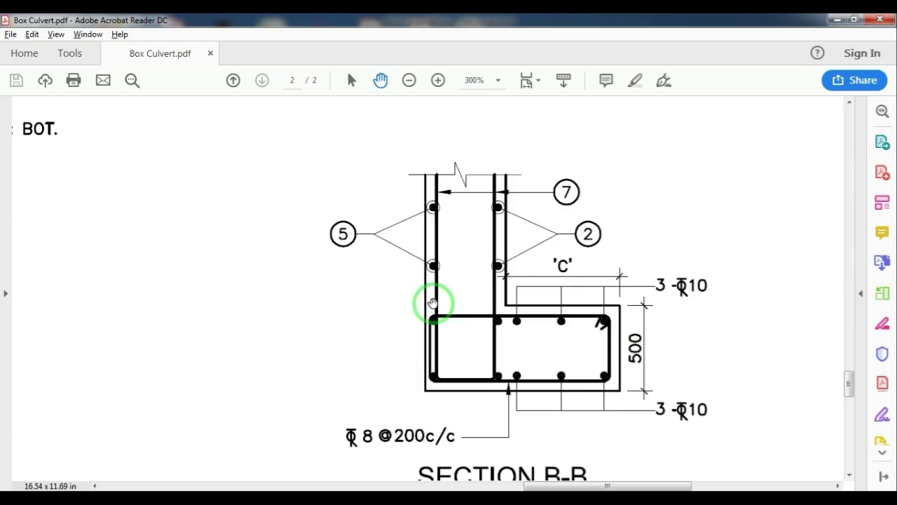
left_click_drag(432, 314, 509, 283)
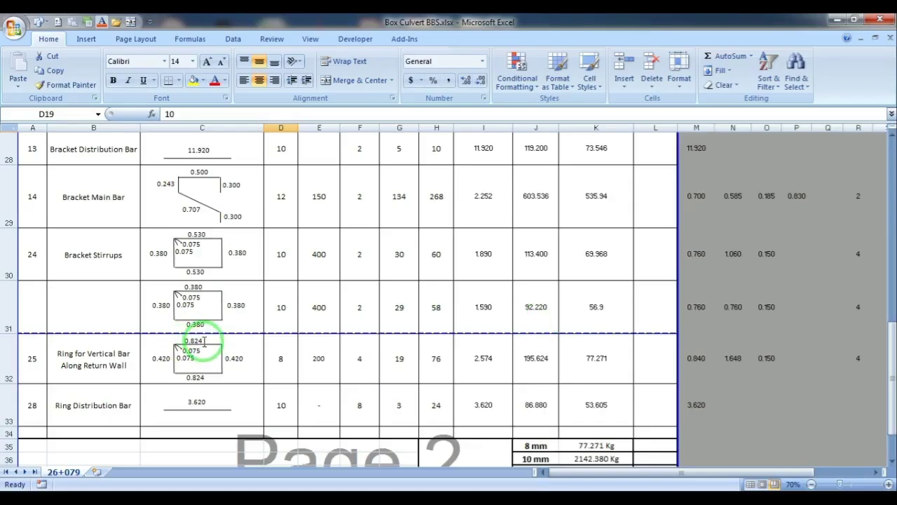
left_click(204, 340)
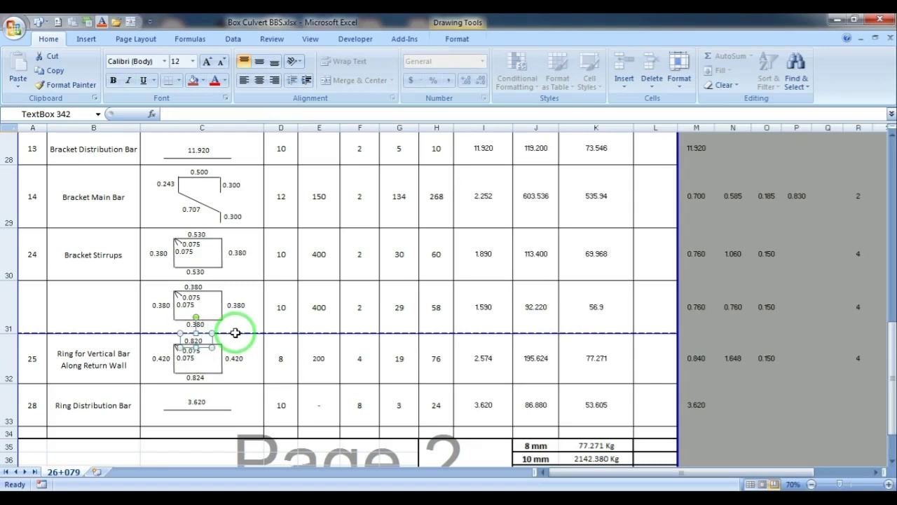
left_click(200, 377)
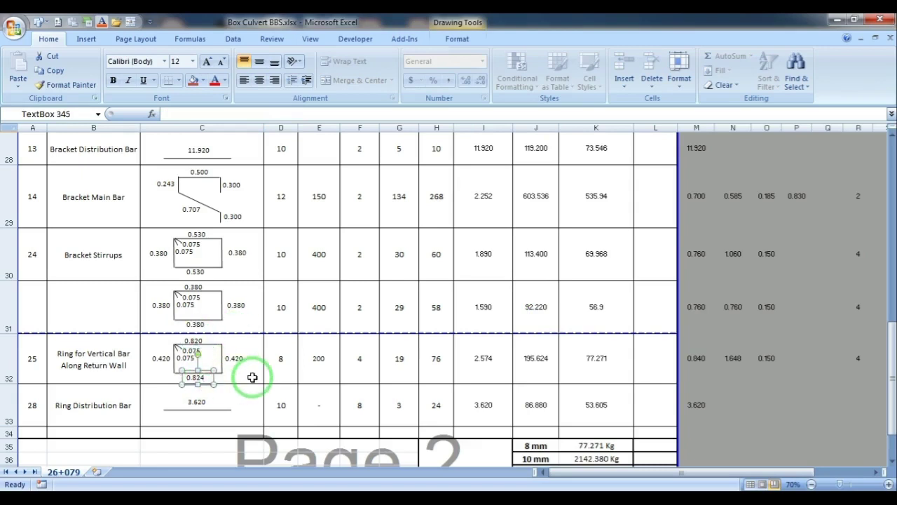
type("0.820")
left_click(249, 370)
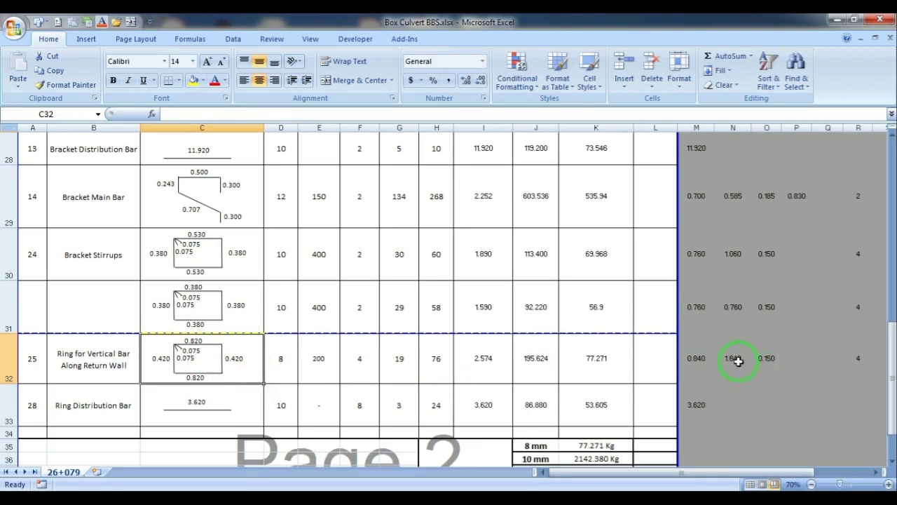
- Change N32's formula to =0.820*2, giving 1.640 and an 8 mm total of 77.031 Kg
left_click(738, 360)
left_click(189, 114)
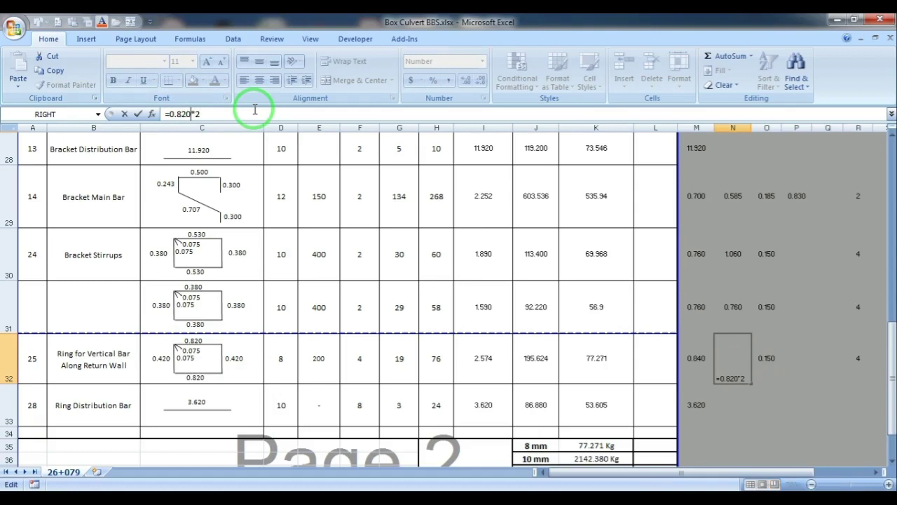
key("Tab")
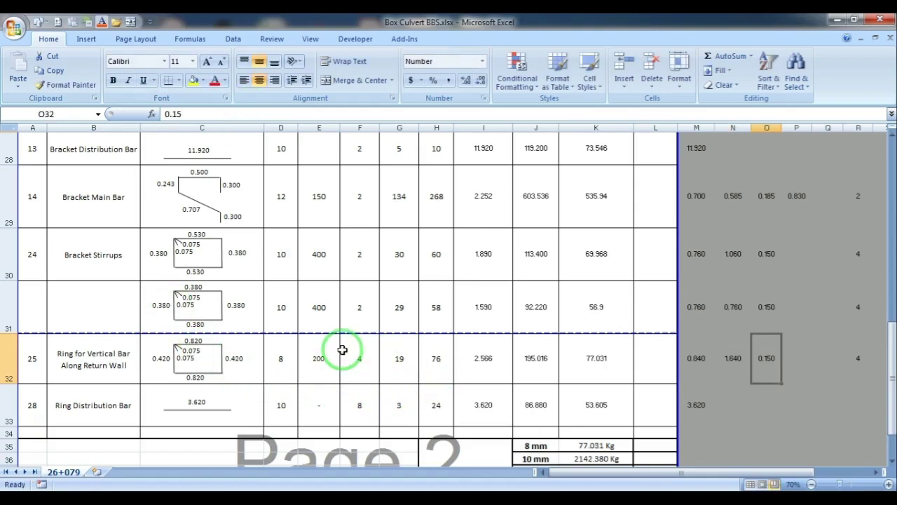
key("alt+Tab")
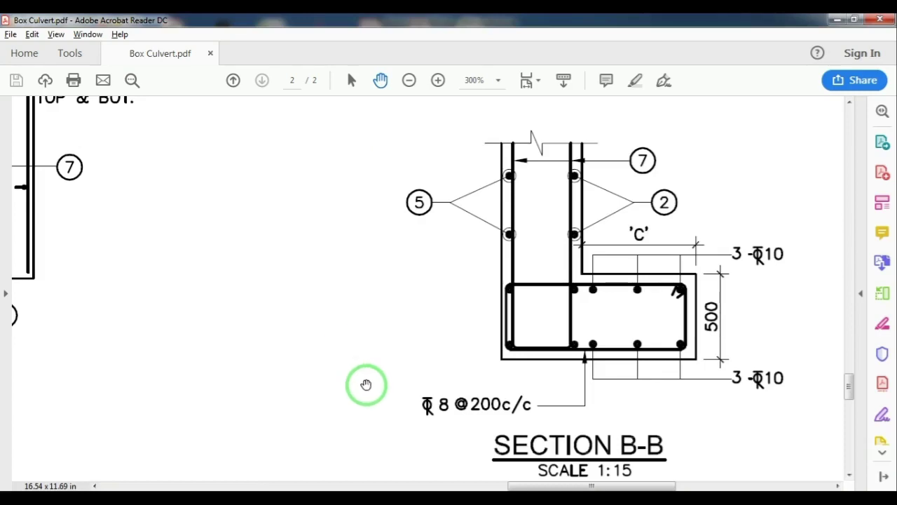
- Pan and zoom to 150% over the wall-and-haunch reinforcement plan, comparing with the workbook
scroll(366, 384, "up", 5)
scroll(365, 385, "down", 3)
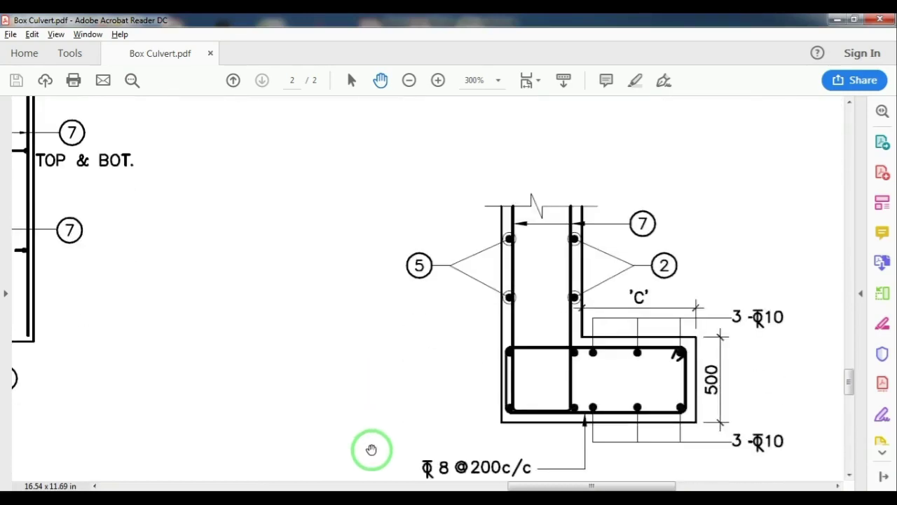
left_click_drag(547, 486, 386, 419)
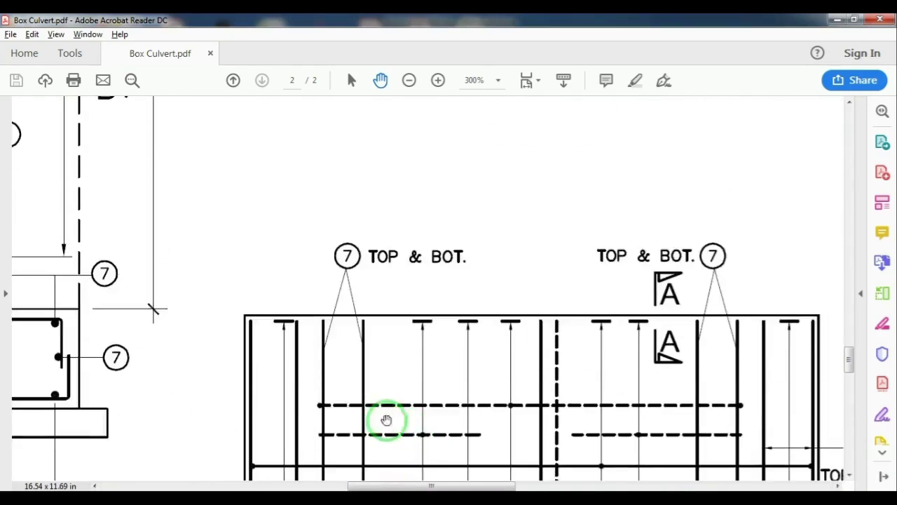
scroll(386, 419, "up", 5)
left_click_drag(489, 486, 396, 464)
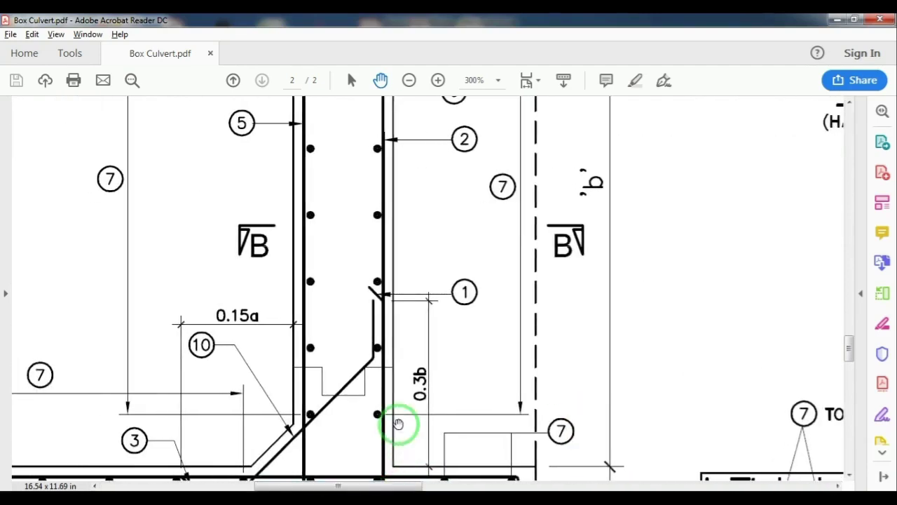
scroll(400, 425, "down", 1, "ctrl")
scroll(400, 424, "down", 1, "ctrl")
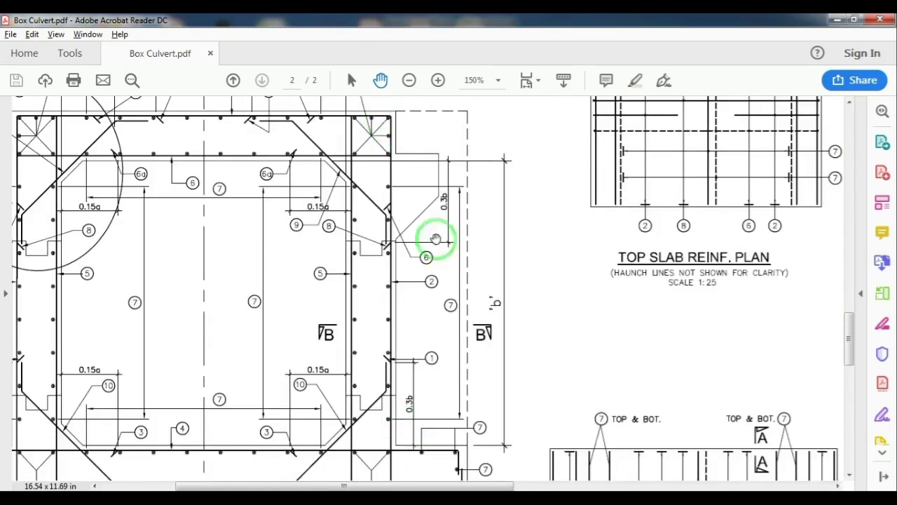
scroll(426, 410, "down", 1)
scroll(426, 404, "down", 1)
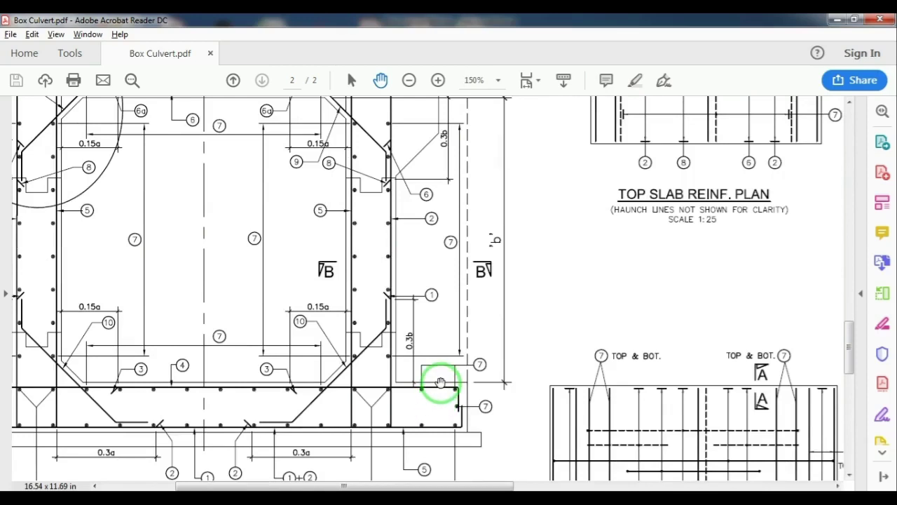
scroll(441, 382, "up", 1)
scroll(441, 382, "up", 2)
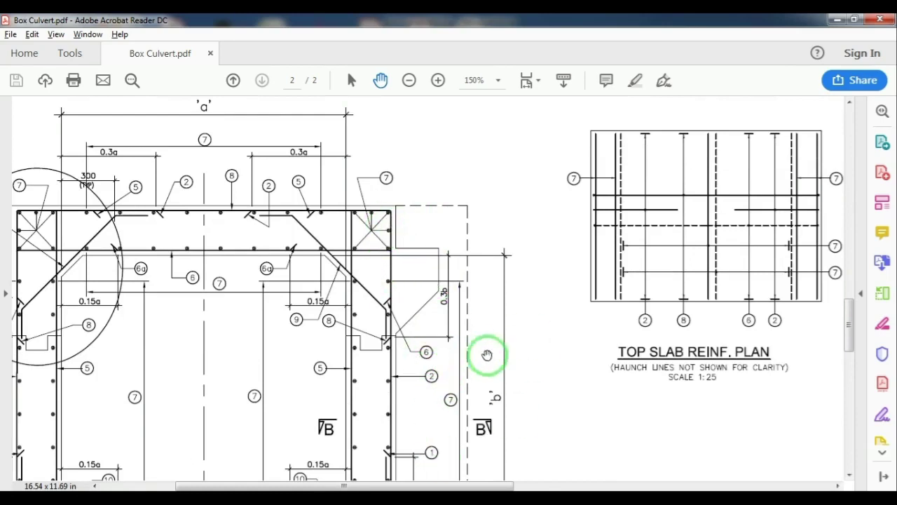
key("alt+Tab")
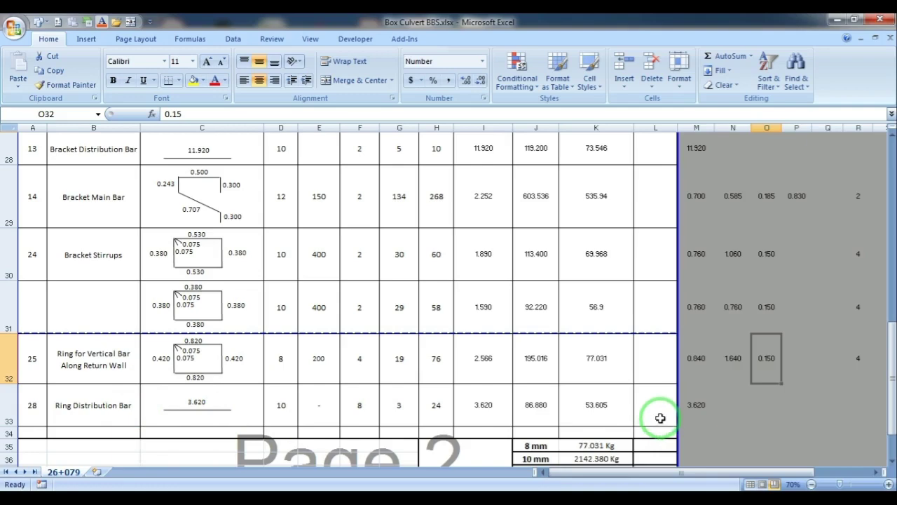
key("alt+Tab")
- Scroll up to page 1 and inspect Sections A-A and B-B
left_click_drag(498, 485, 379, 476)
scroll(366, 368, "up", 10)
scroll(366, 368, "up", 5)
scroll(366, 368, "up", 3)
scroll(366, 368, "up", 3)
scroll(366, 368, "up", 8)
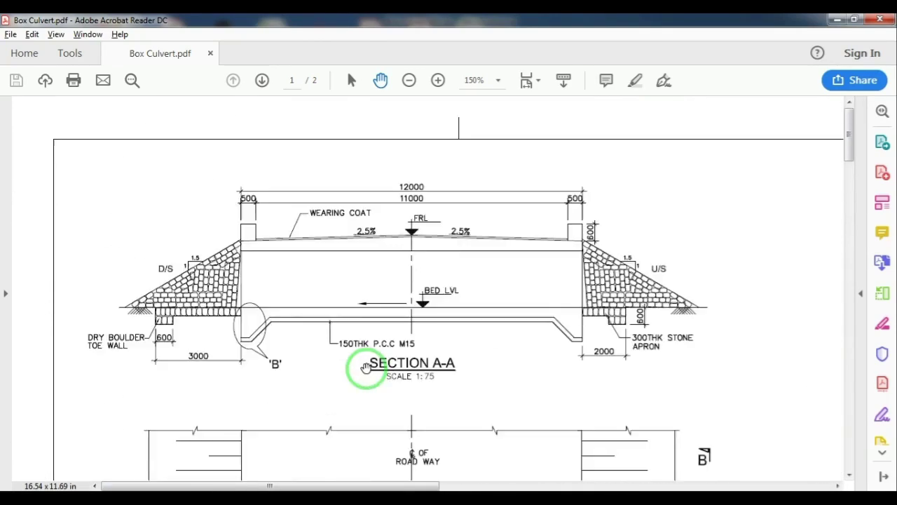
scroll(257, 228, "up", 2)
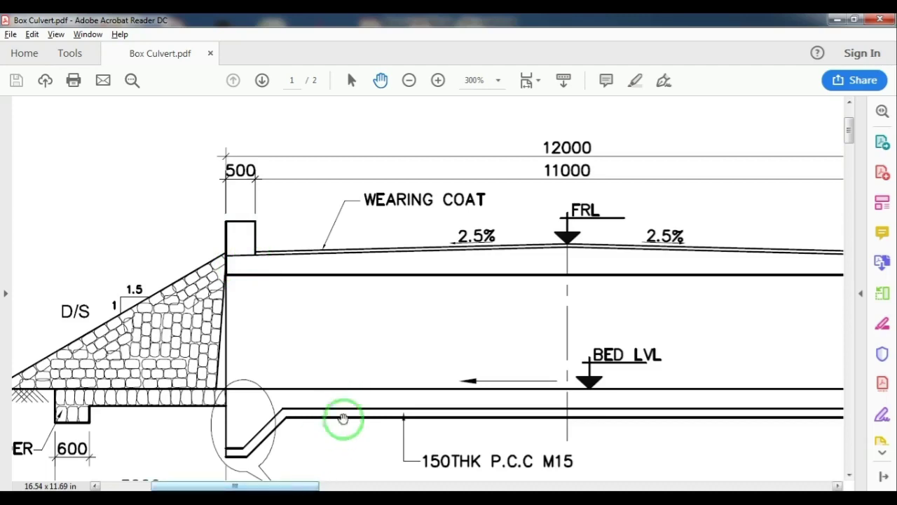
- Zoom out to 125% onto page 2's approach slab cross-section and notes
scroll(344, 413, "down", 3)
mouse_move(293, 485)
left_mouse_down()
mouse_move(512, 471)
mouse_move(653, 449)
left_mouse_up()
scroll(635, 389, "down", 1)
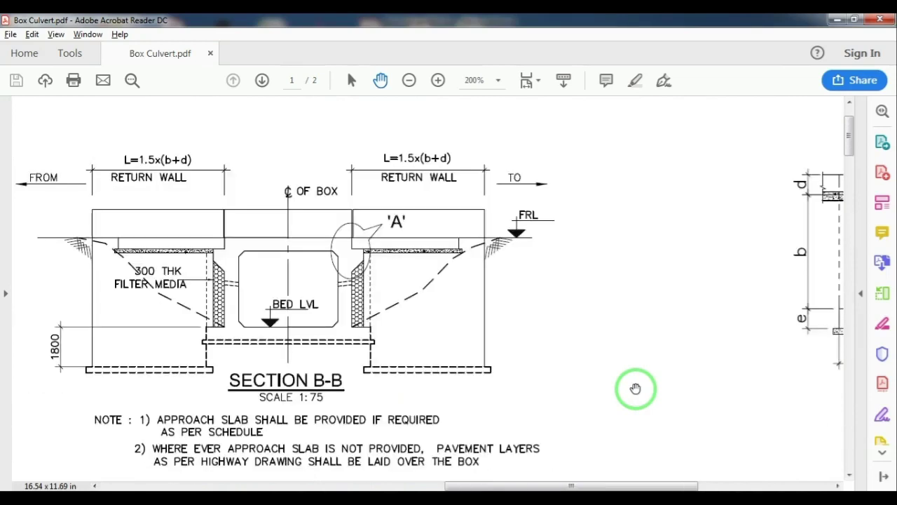
scroll(635, 389, "down", 2)
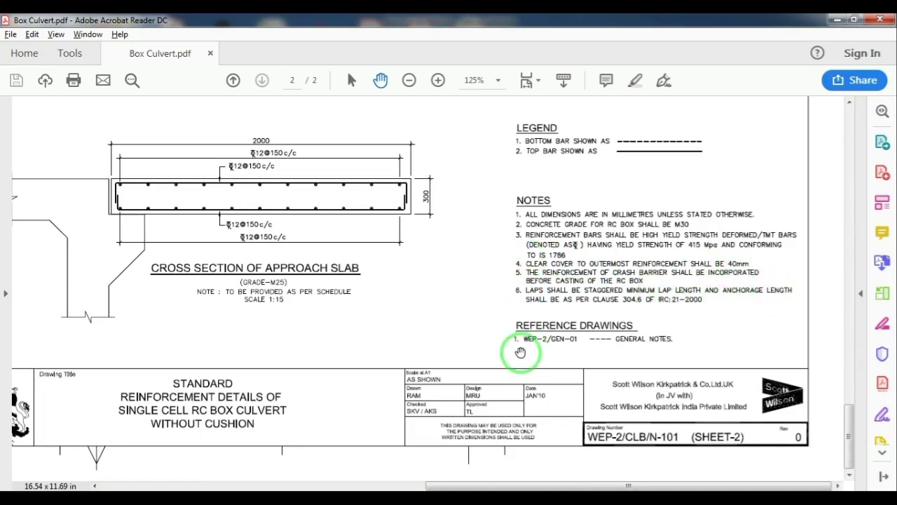
- Return to Section A-A on page 1, showing its 12000 overall width and 2.5% crossfall
scroll(445, 350, "up", 3)
scroll(445, 350, "up", 3)
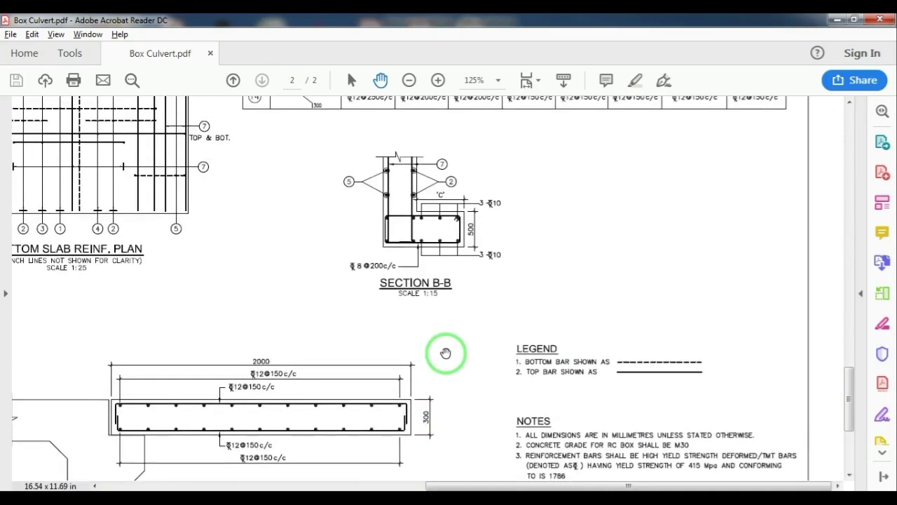
left_click_drag(599, 488, 264, 441)
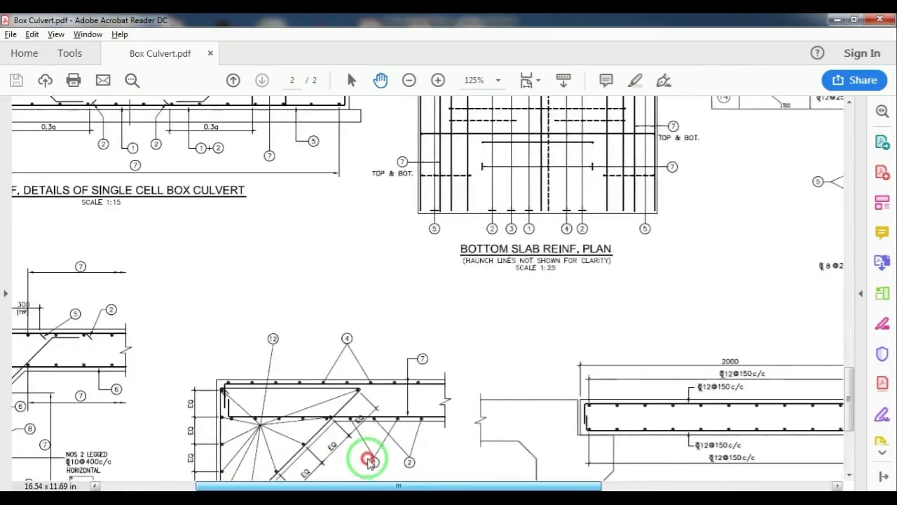
scroll(456, 375, "up", 3)
scroll(456, 375, "up", 10)
scroll(456, 375, "up", 7)
scroll(455, 375, "up", 4)
scroll(454, 376, "up", 6)
scroll(455, 377, "up", 6)
scroll(454, 376, "up", 6)
scroll(455, 376, "up", 6)
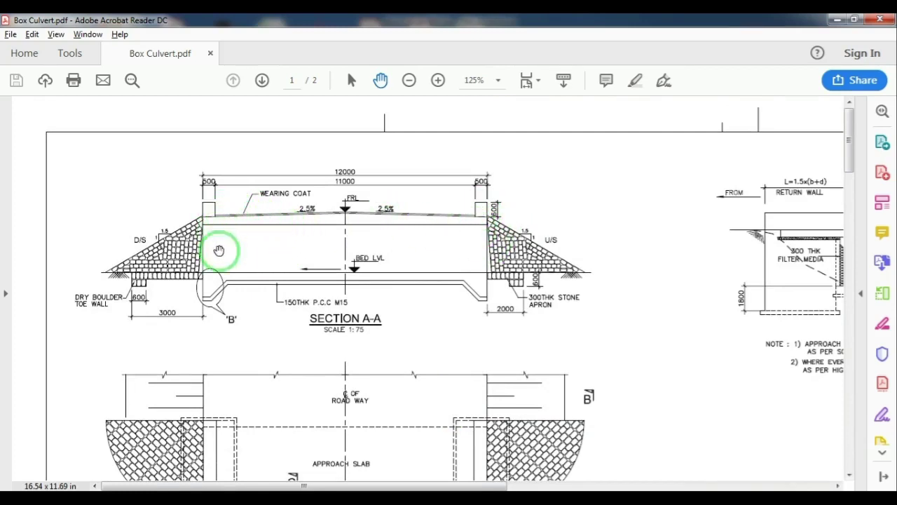
- Show page 1's SCHEDULE table of ten 21B chainages with vent sizes and levels
scroll(492, 456, "down", 4)
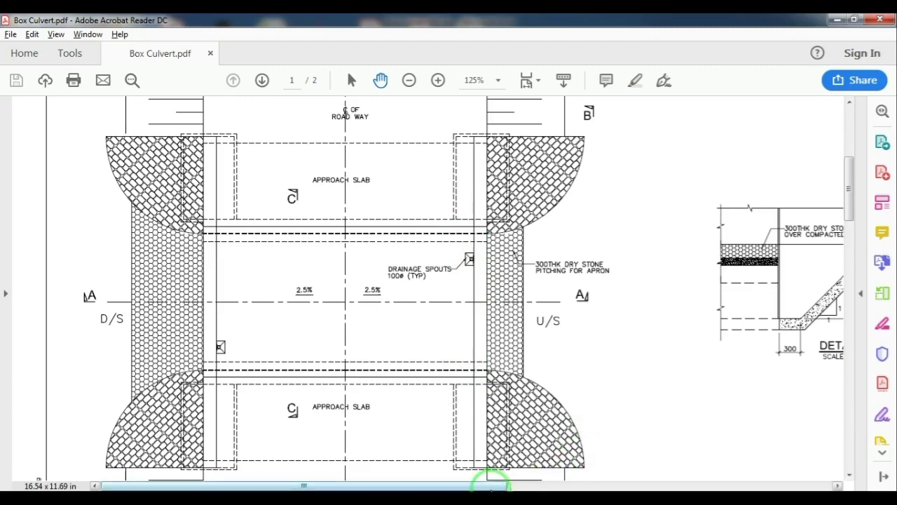
left_click_drag(489, 488, 493, 489)
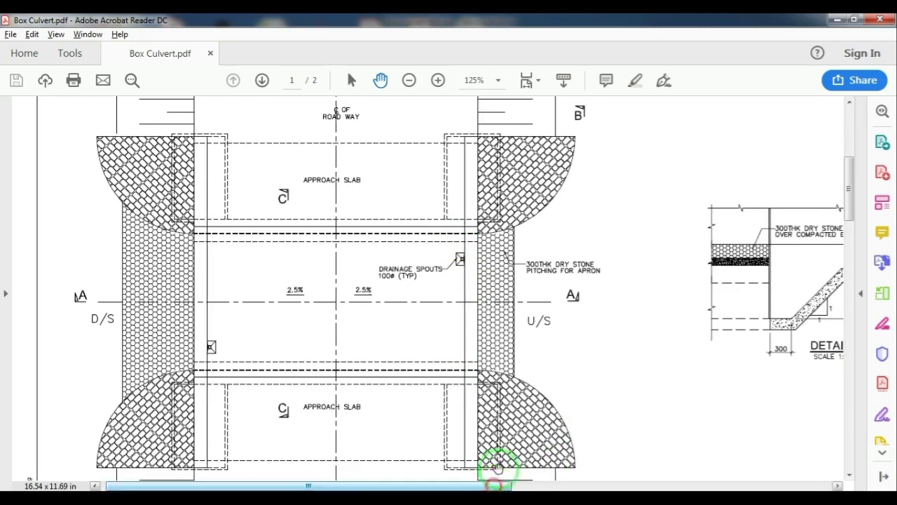
scroll(507, 407, "down", 4)
scroll(508, 403, "down", 3)
scroll(509, 404, "down", 5)
scroll(509, 405, "down", 1)
scroll(509, 404, "up", 9)
scroll(509, 405, "up", 1)
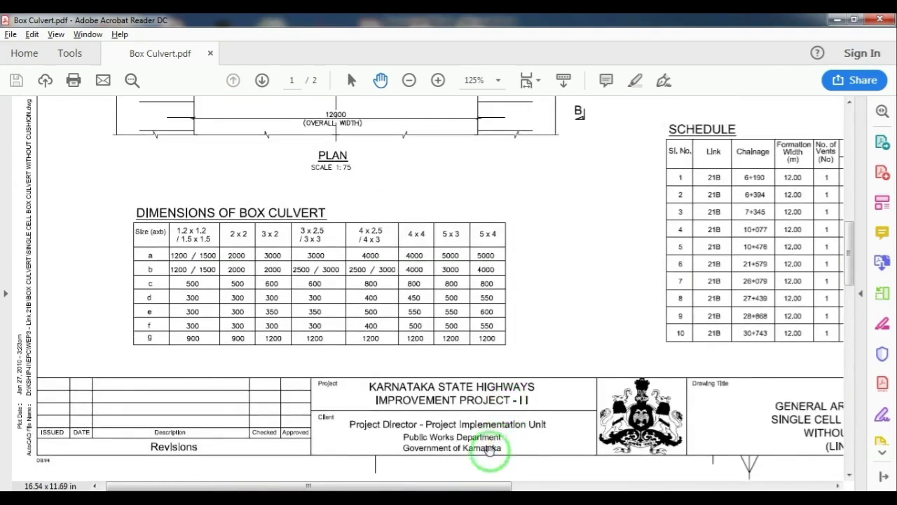
left_click_drag(477, 485, 654, 483)
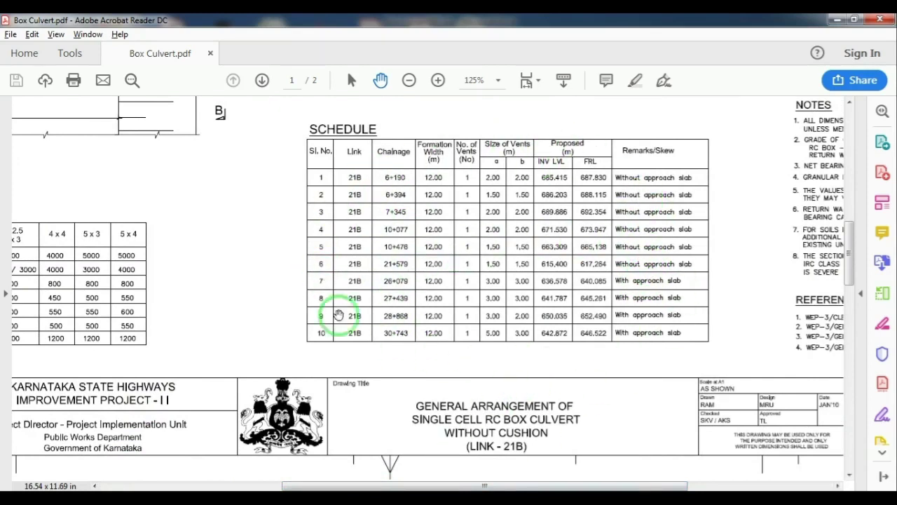
- Show page 2's single-cell box culvert reinforcement details beside the top slab reinforcement plan
scroll(444, 418, "down", 4)
scroll(444, 417, "down", 4)
scroll(444, 418, "down", 1)
scroll(444, 417, "down", 1)
scroll(444, 418, "down", 1)
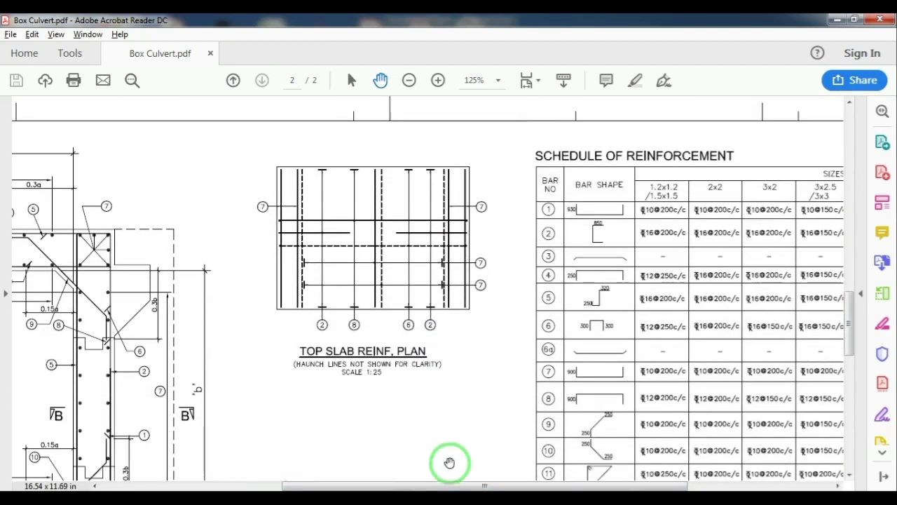
left_click_drag(487, 486, 314, 483)
scroll(456, 423, "down", 5)
scroll(456, 422, "down", 3)
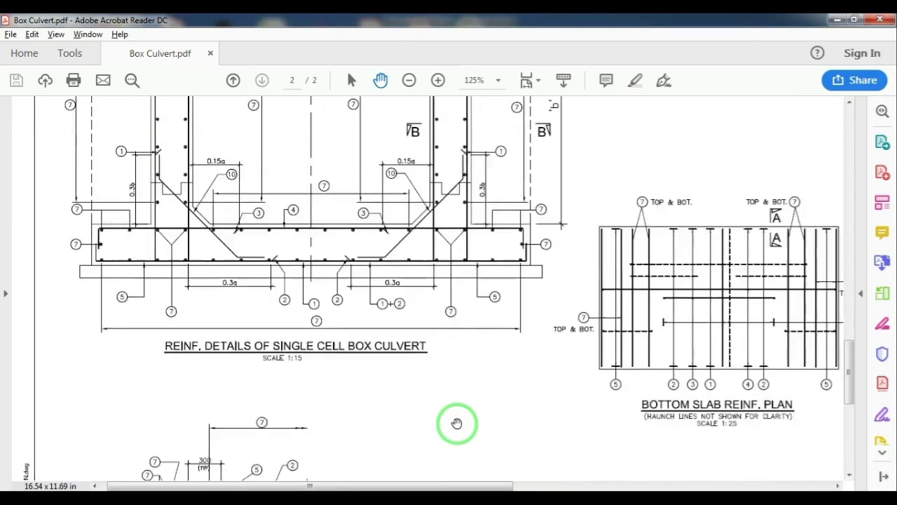
scroll(456, 422, "down", 2)
scroll(456, 422, "down", 3)
scroll(456, 422, "down", 1)
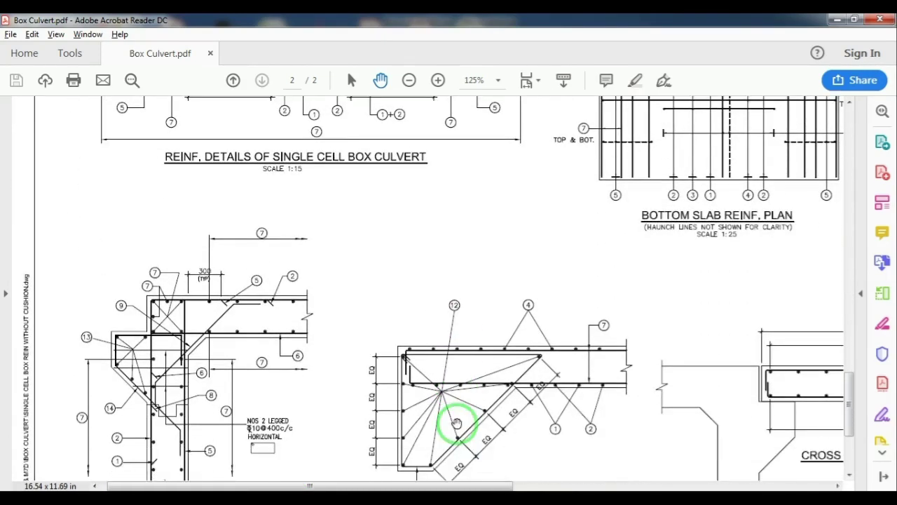
scroll(456, 423, "down", 4)
scroll(591, 310, "up", 10)
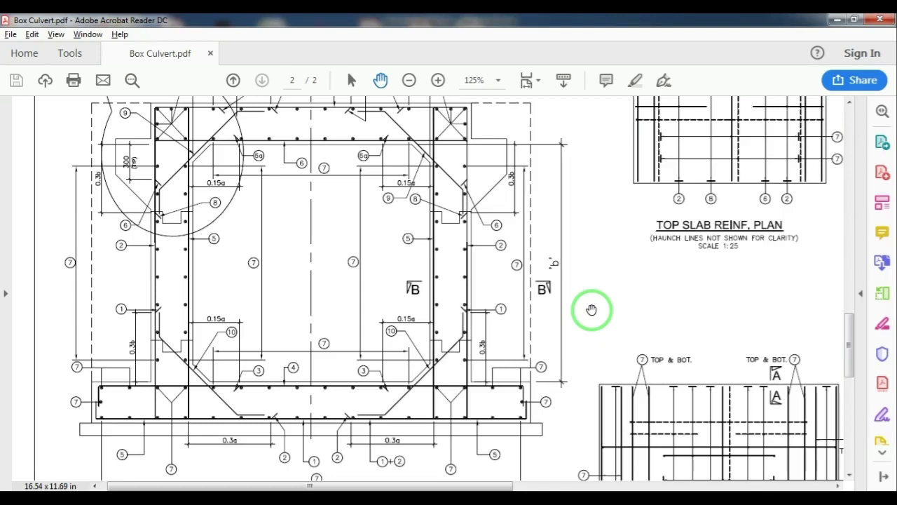